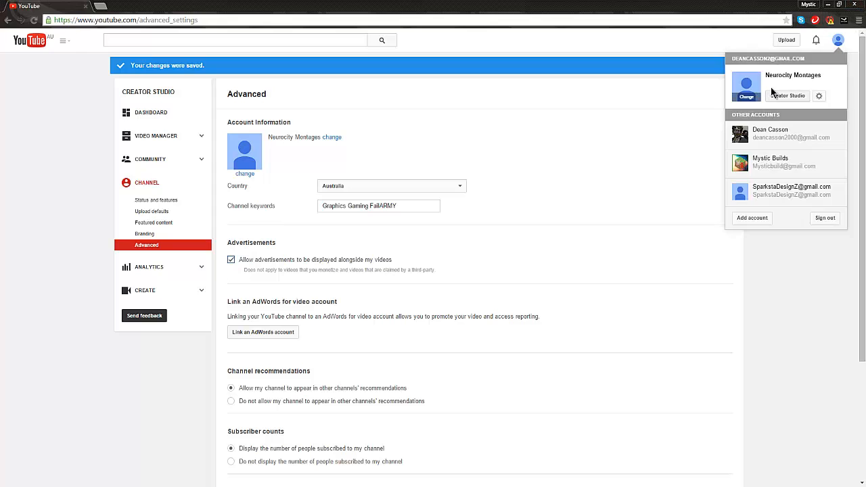
# Open the Neurocity Montages channel page by way of Creator Studio and look over its profile picture and banner.
pyautogui.click(787, 95)
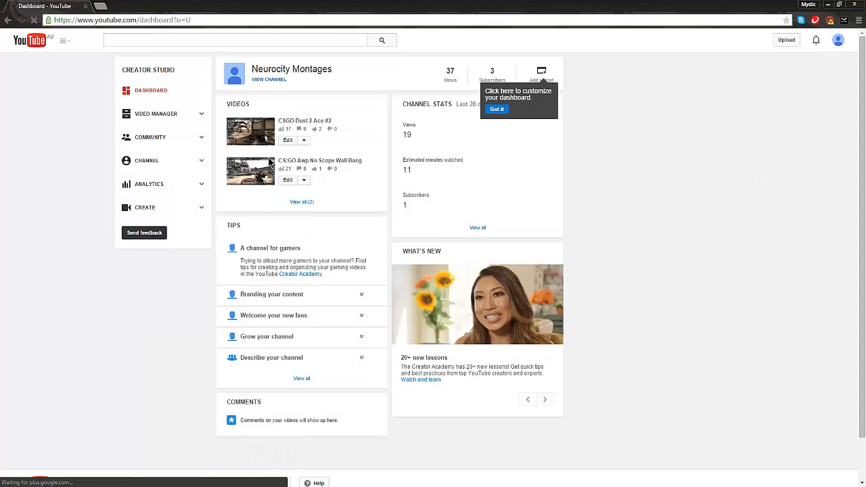
pyautogui.click(289, 71)
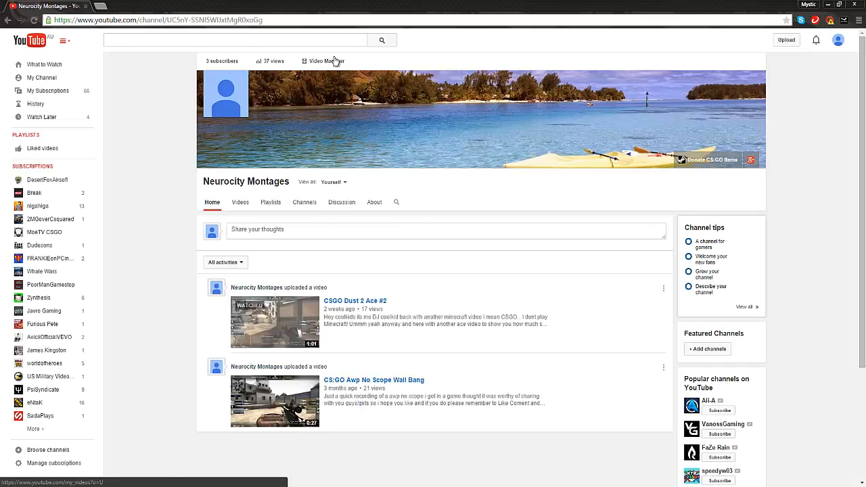
pyautogui.moveTo(234, 100)
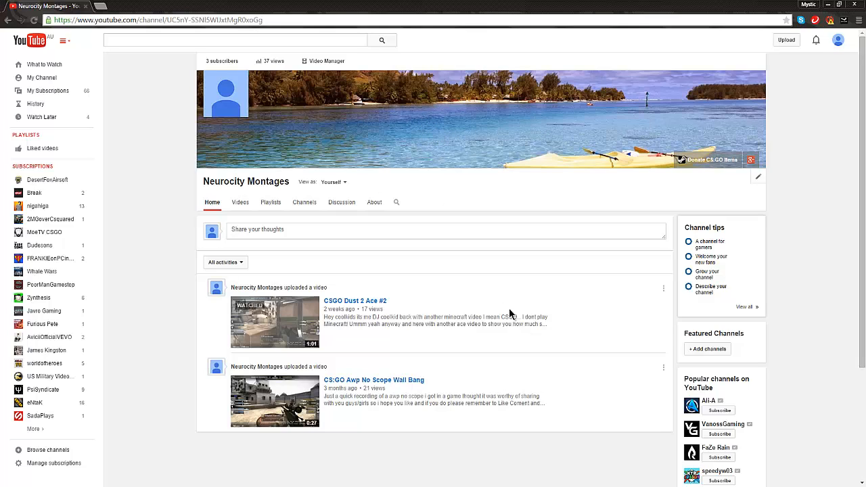
pyautogui.scroll(-2, 509, 307)
pyautogui.scroll(2, 509, 306)
pyautogui.moveTo(120, 486)
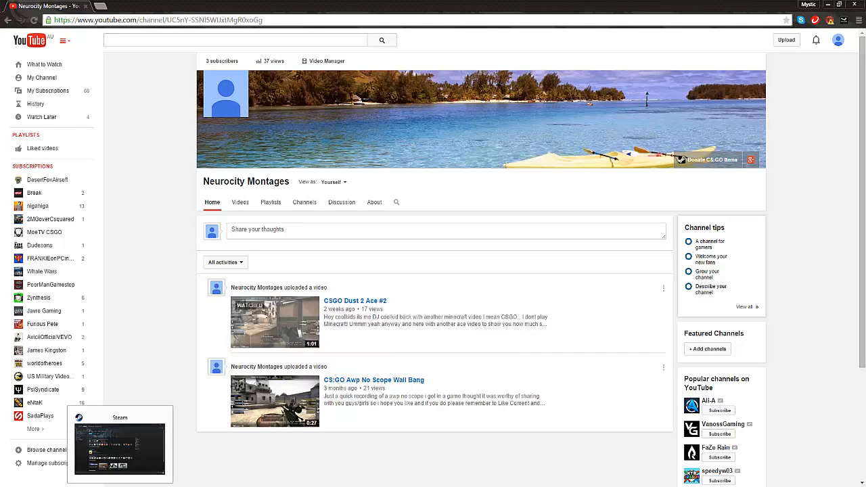
# Launch Photoshop from the desktop and undock the toolbox so it floats over the workspace.
pyautogui.press('super+d')
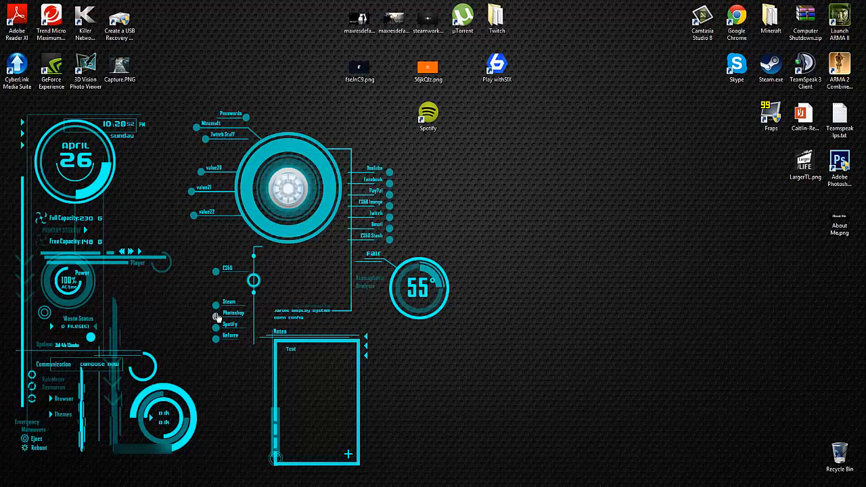
pyautogui.click(216, 317)
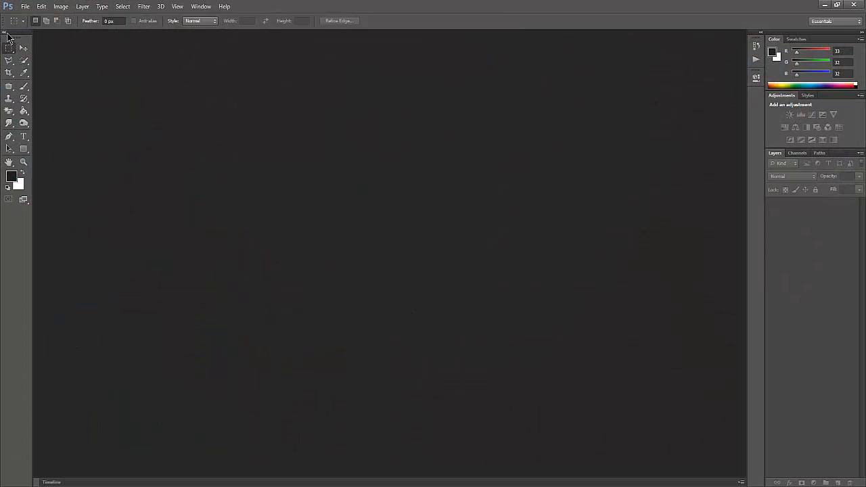
pyautogui.moveTo(11, 36); pyautogui.dragTo(25, 103)
pyautogui.click(25, 7)
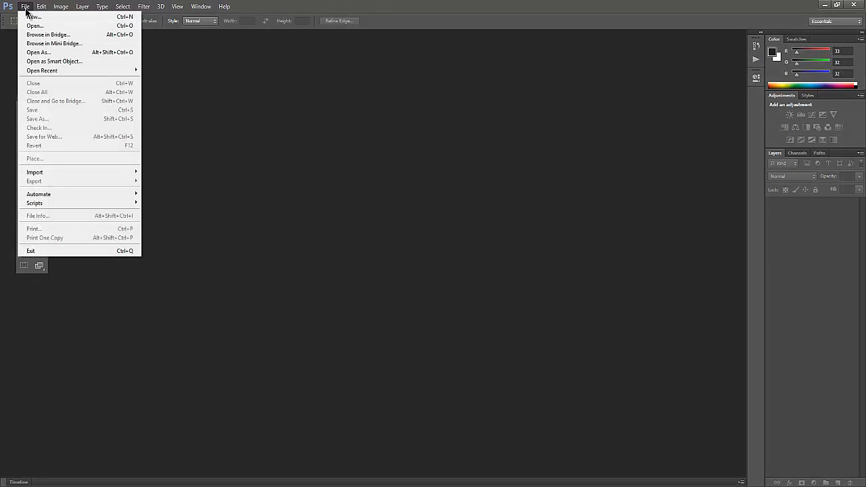
pyautogui.click(234, 119)
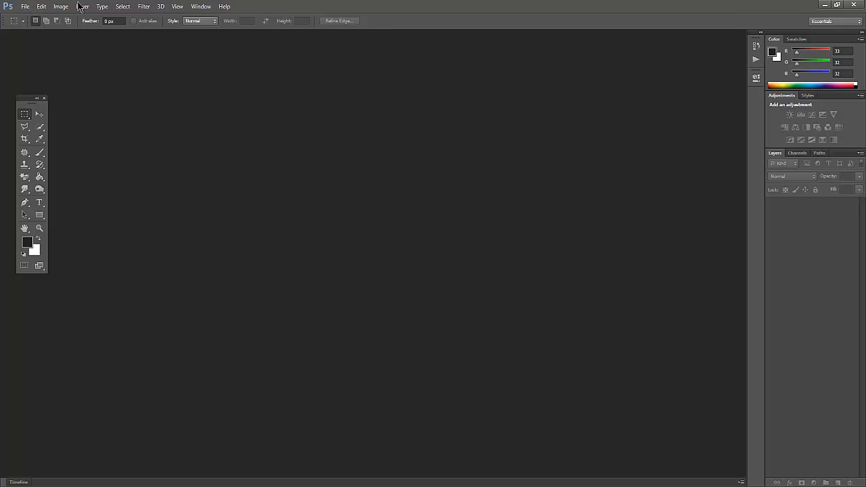
# Start a new document and name it "YouTube Pro Pic".
pyautogui.click(24, 8)
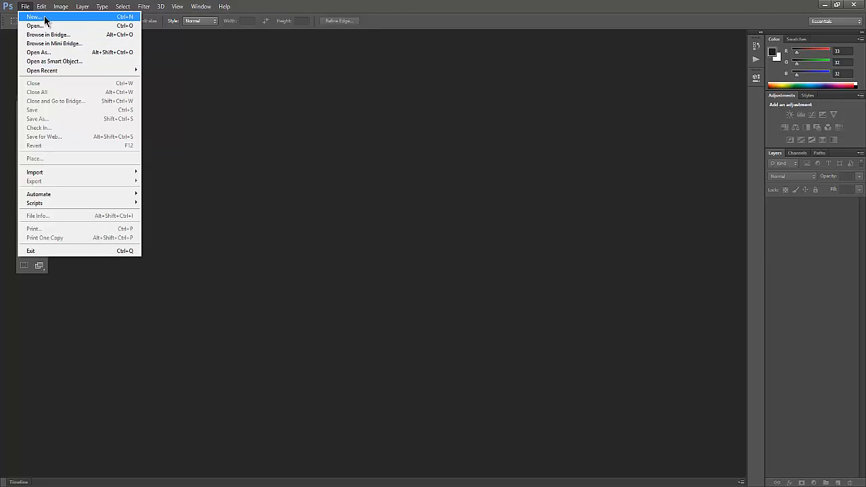
pyautogui.click(44, 22)
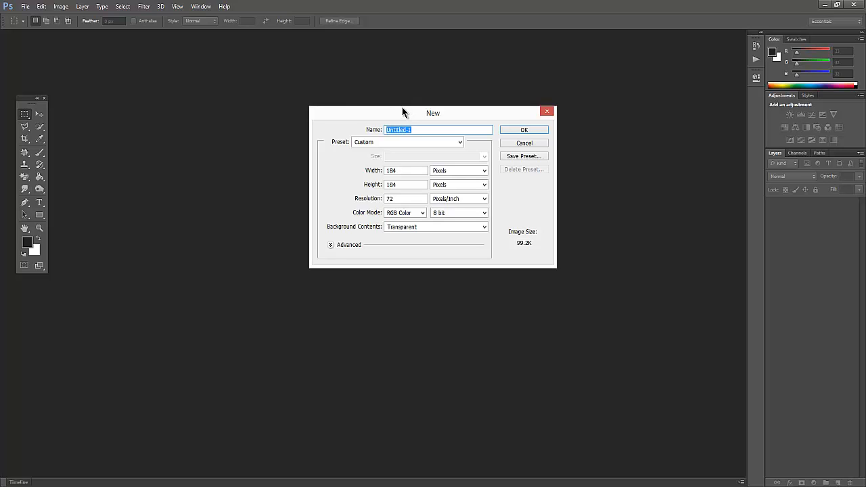
pyautogui.write('YouTube Pro Pic')
# Switch the new document's size units to centimeters and back to pixels.
pyautogui.doubleClick(383, 170)
pyautogui.doubleClick(386, 184)
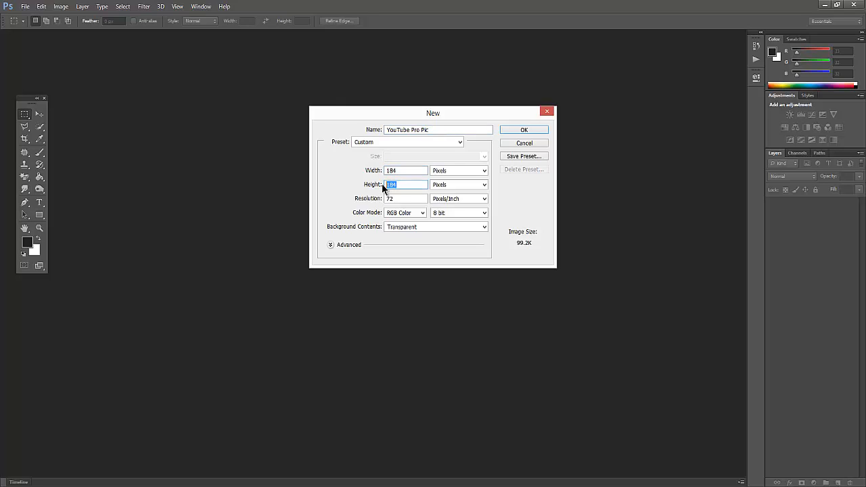
pyautogui.click(461, 171)
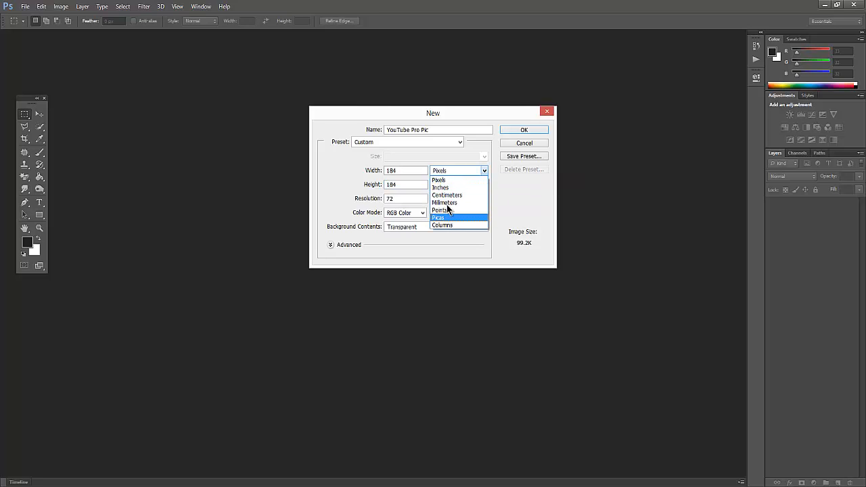
pyautogui.click(452, 194)
pyautogui.click(452, 184)
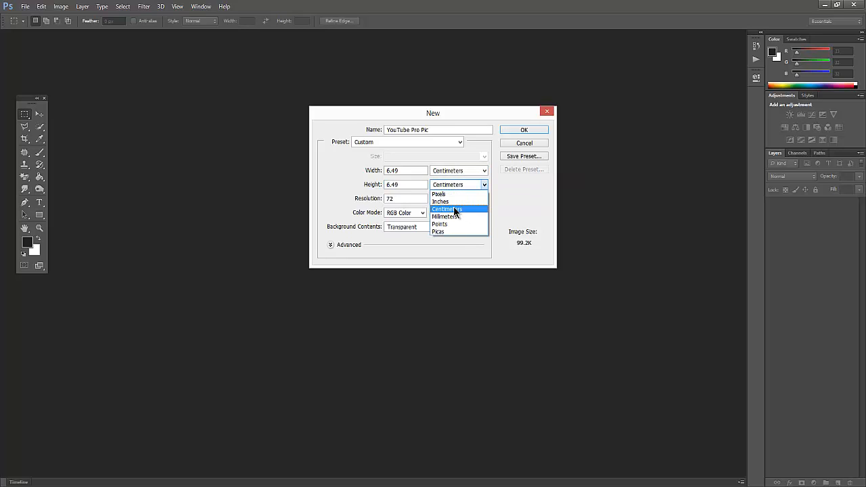
pyautogui.click(457, 170)
pyautogui.click(485, 170)
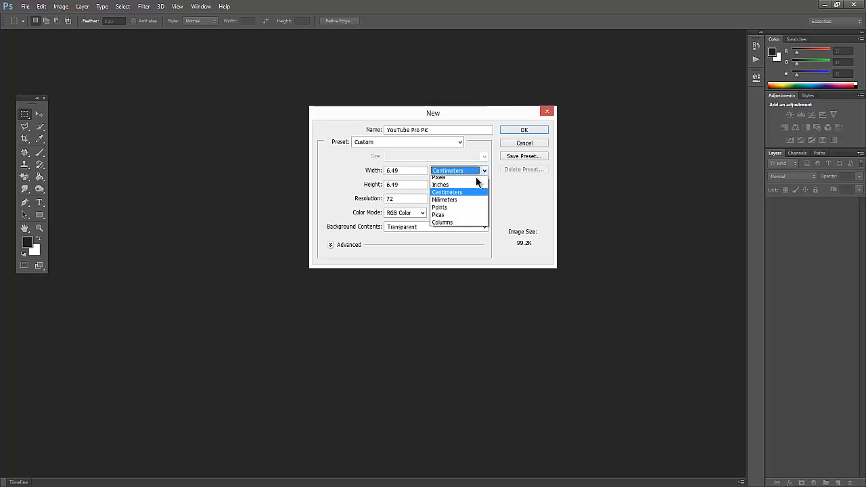
pyautogui.click(451, 179)
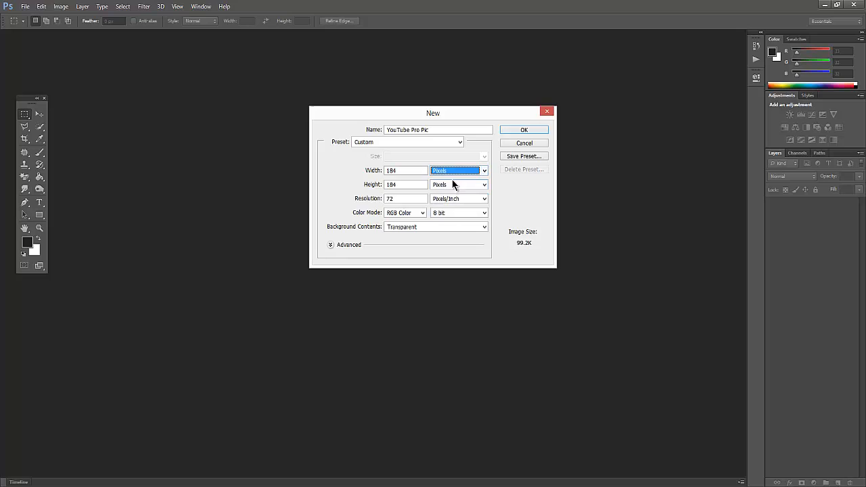
# Set the new document's width and height to 800 pixels each.
pyautogui.doubleClick(403, 170)
pyautogui.write('800')
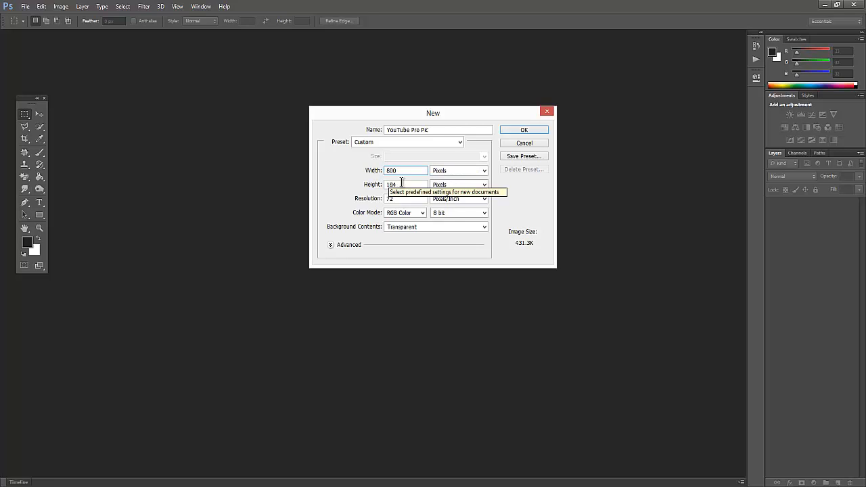
pyautogui.press('Tab')
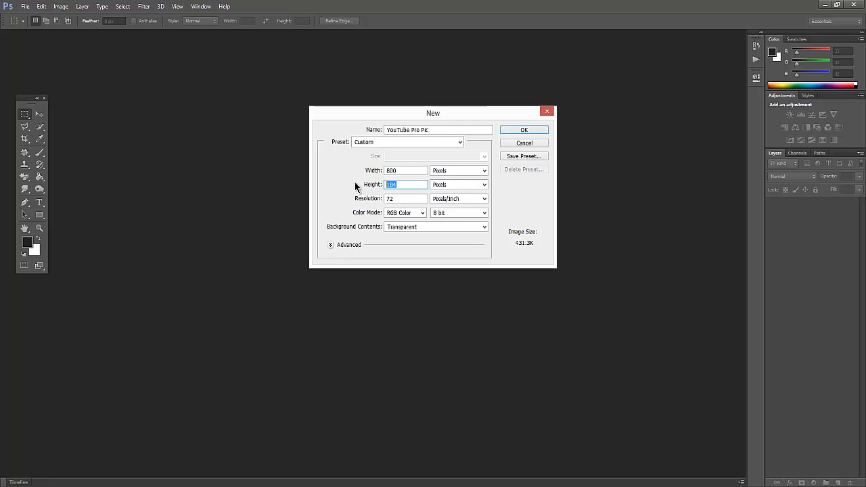
pyautogui.write('800')
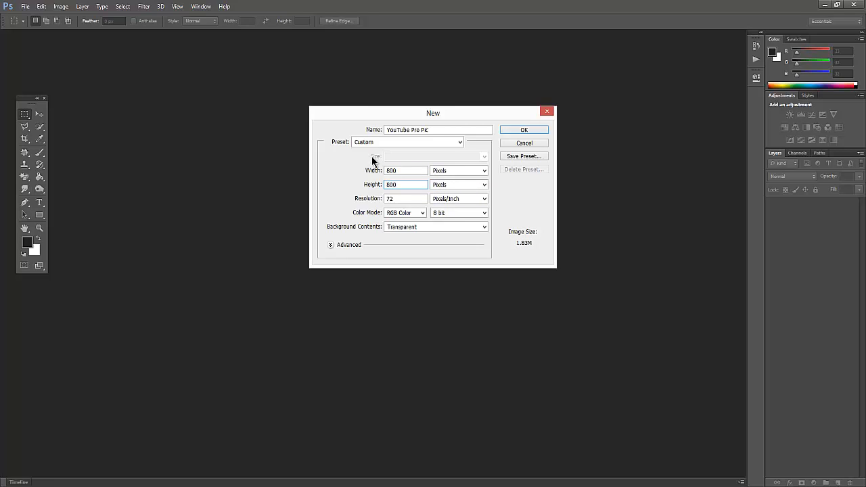
pyautogui.moveTo(397, 171); pyautogui.dragTo(373, 176)
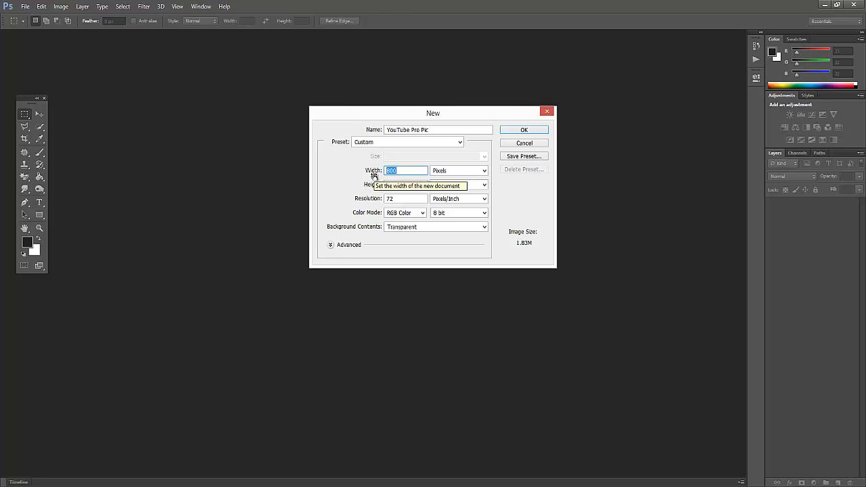
pyautogui.moveTo(404, 184); pyautogui.dragTo(376, 185)
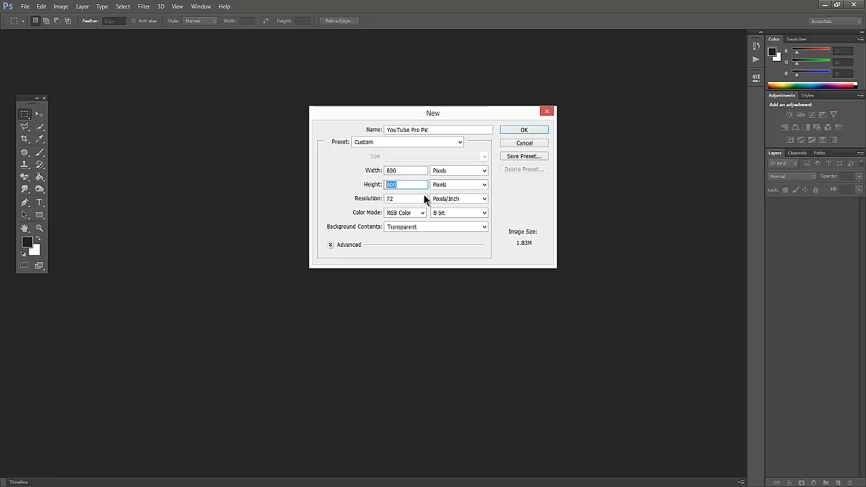
# Check the advanced document options and choose Square Pixels as the pixel aspect ratio.
pyautogui.click(331, 245)
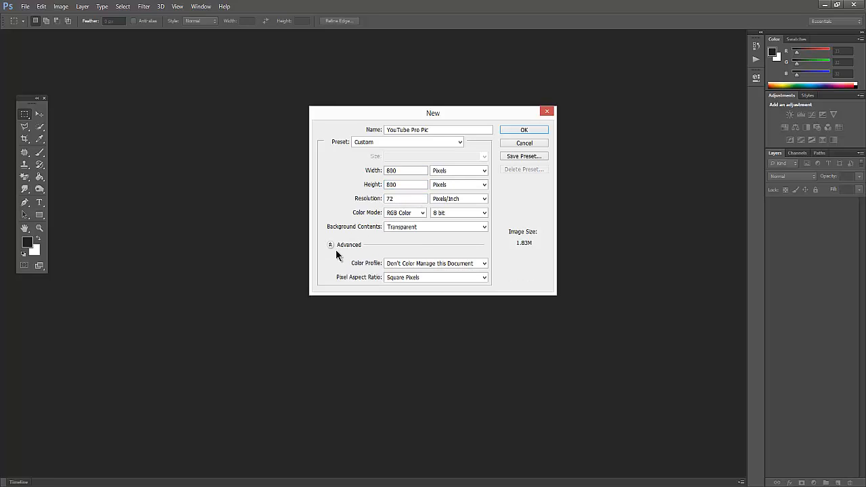
pyautogui.click(400, 278)
pyautogui.click(402, 284)
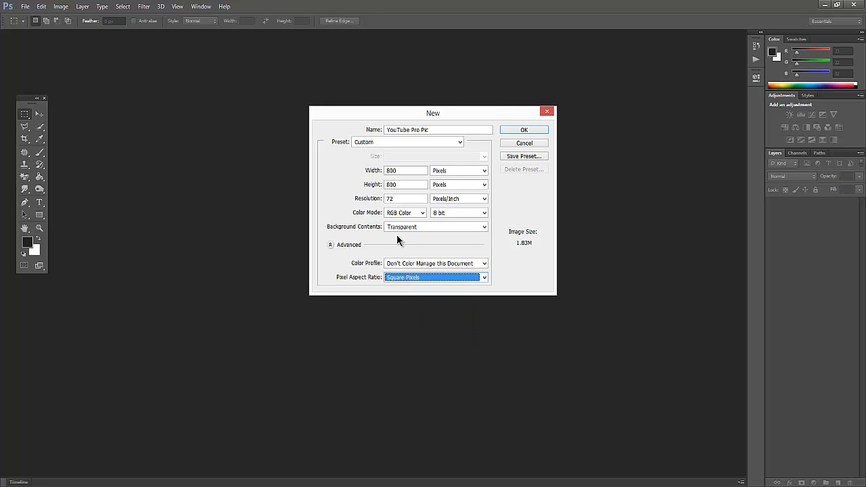
pyautogui.click(331, 245)
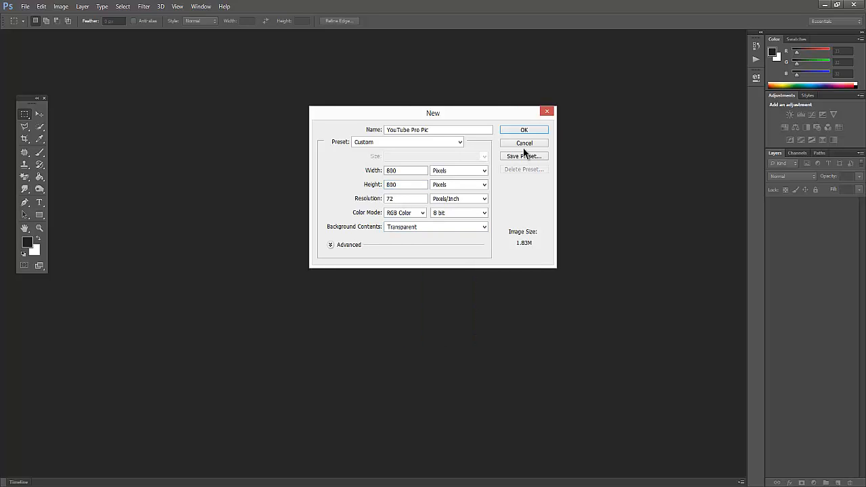
# Keep RGB Color as the color mode and create the document.
pyautogui.click(425, 199)
pyautogui.click(388, 214)
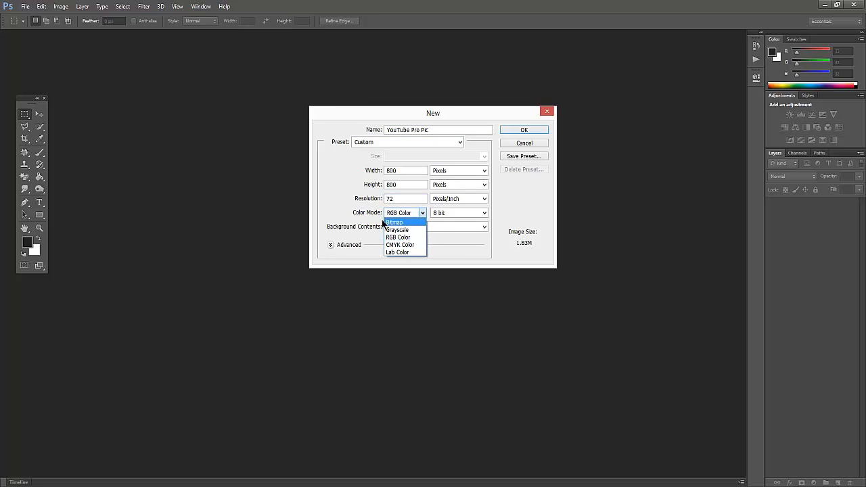
pyautogui.click(404, 215)
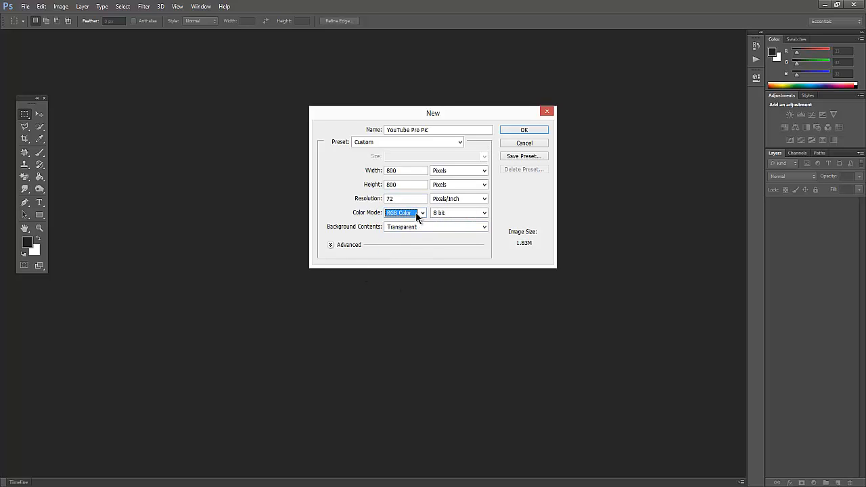
pyautogui.click(418, 215)
pyautogui.click(417, 215)
pyautogui.click(526, 132)
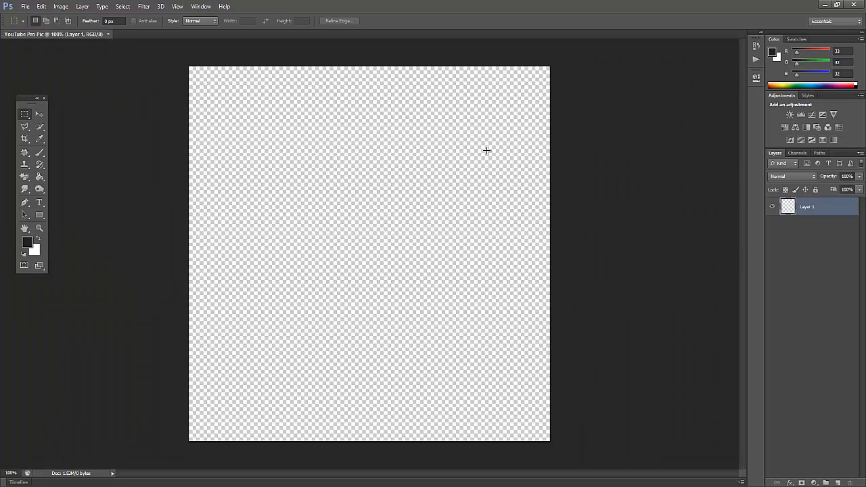
pyautogui.scroll(-5, 479, 163)
pyautogui.scroll(3, 365, 177)
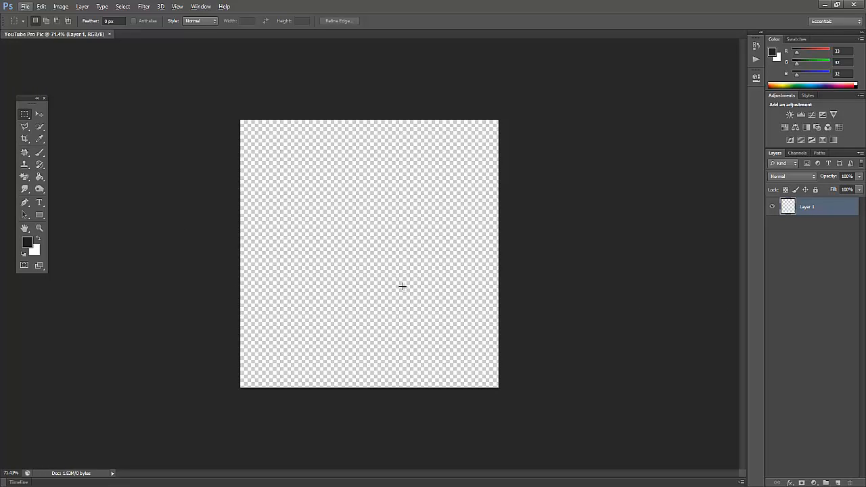
pyautogui.scroll(-4, 402, 286)
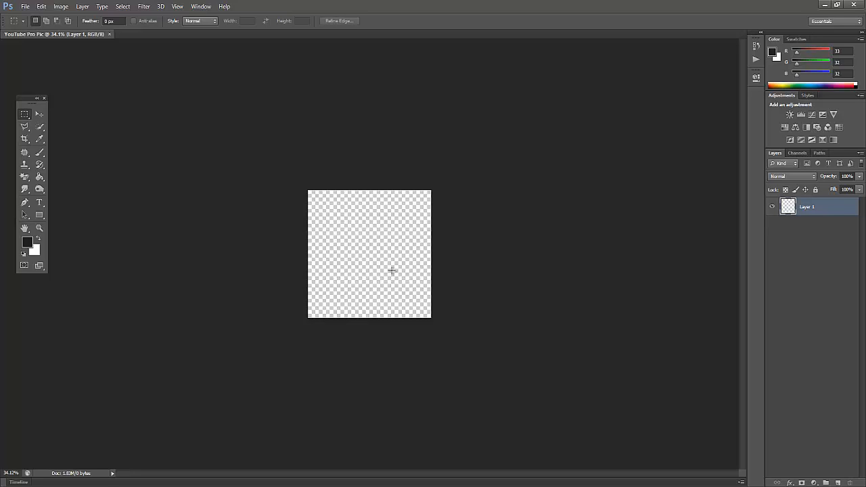
pyautogui.scroll(3, 391, 270)
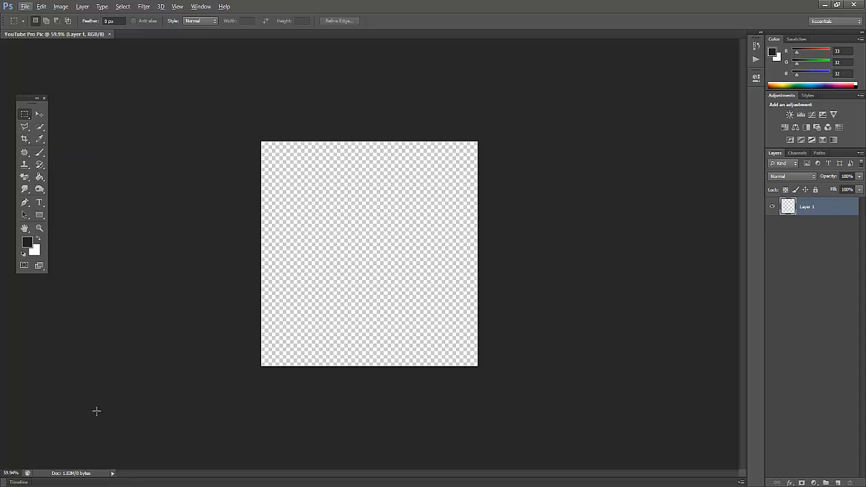
# Switch to Chrome, search for "Google images" in a new tab and open the first result.
pyautogui.hotkey('alt', 'Tab')
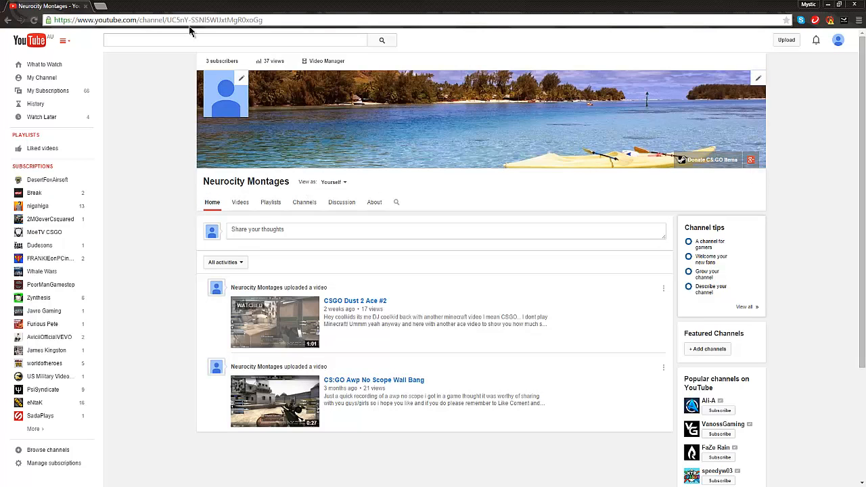
pyautogui.click(99, 7)
pyautogui.write('Google images')
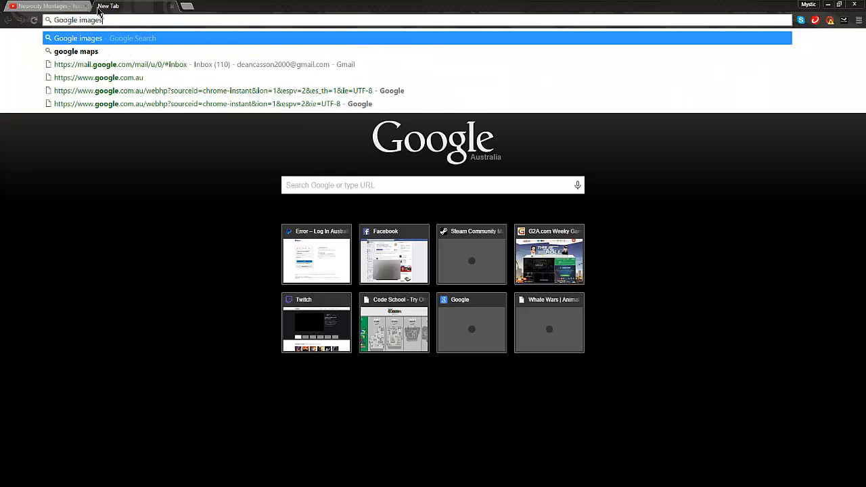
pyautogui.press('Return')
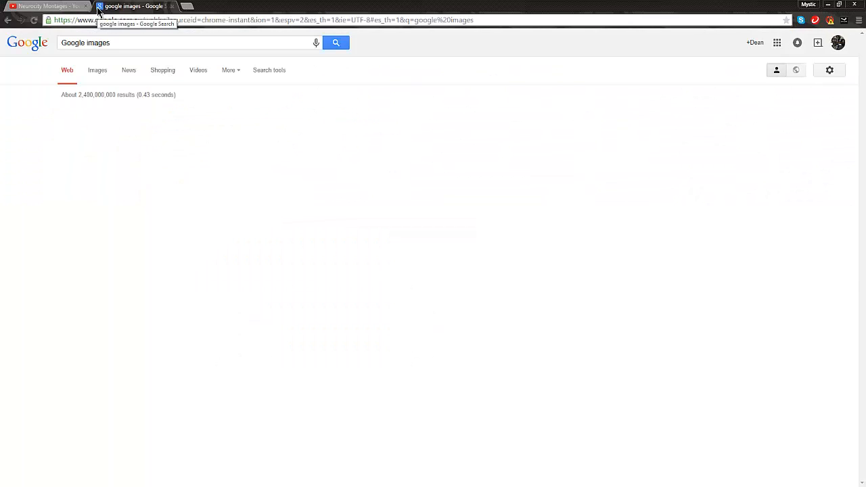
pyautogui.click(101, 115)
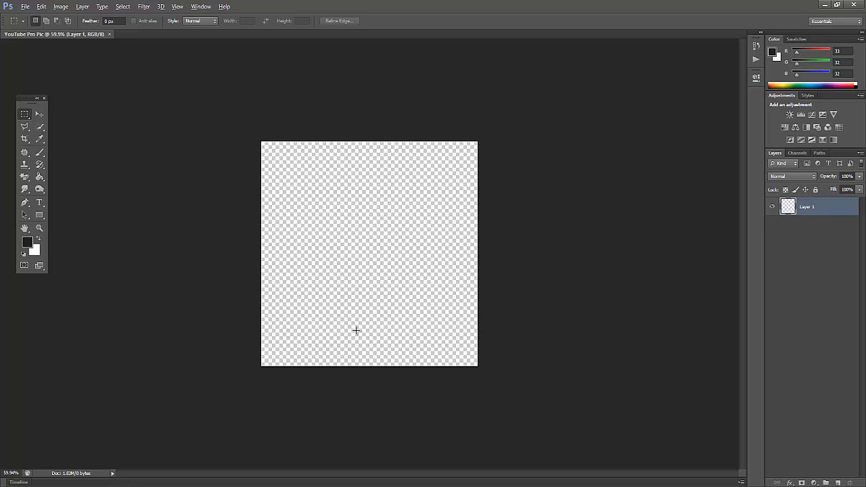
# Fill the empty layer with the dark gray foreground color using the Paint Bucket tool.
pyautogui.scroll(3, 355, 330)
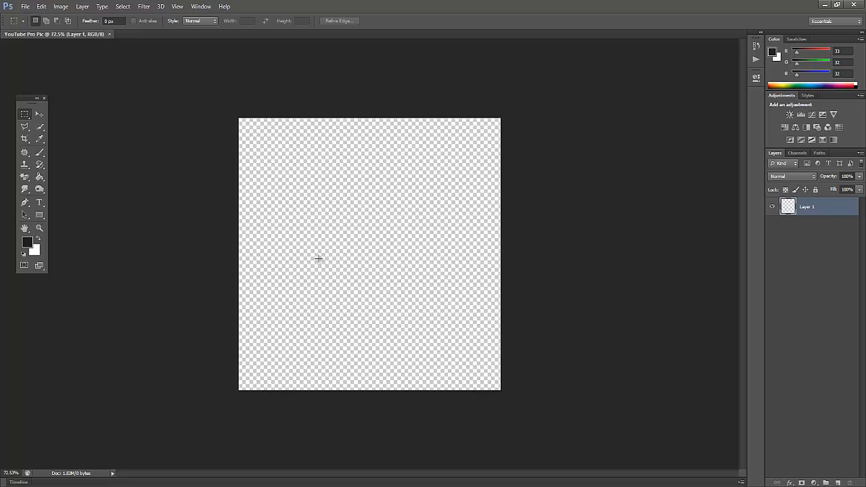
pyautogui.press('alt')
pyautogui.moveTo(29, 405)
pyautogui.press('g')
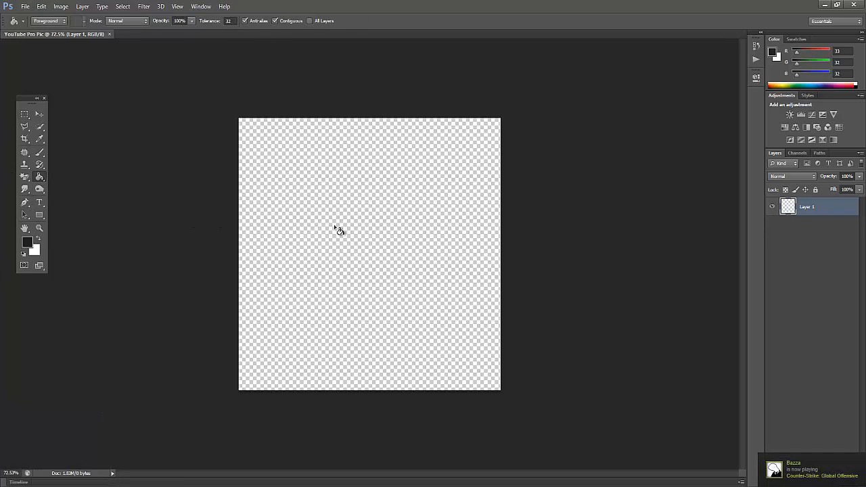
pyautogui.click(280, 332)
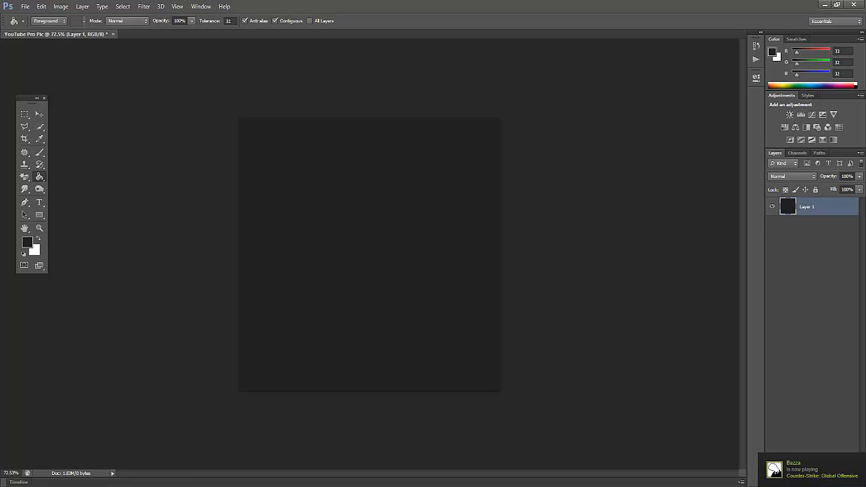
pyautogui.moveTo(120, 485)
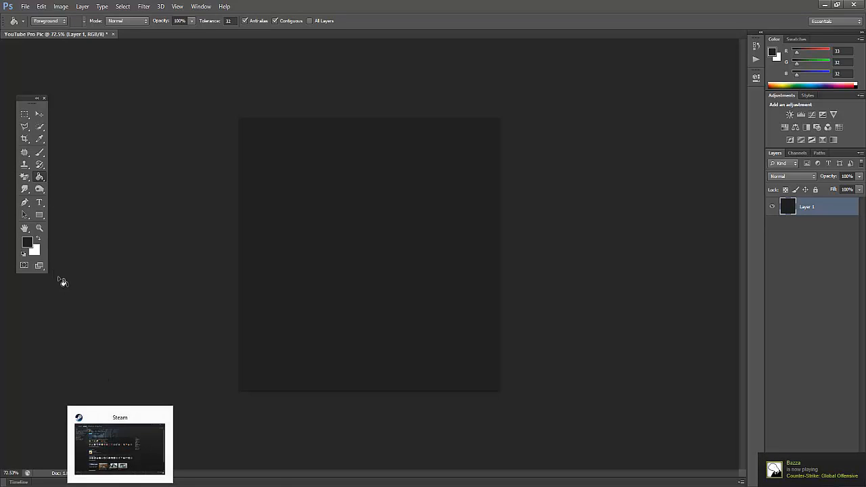
# Add the white text "NeurocityMontages" to the canvas, checking the channel name on its YouTube page in Chrome.
pyautogui.press('t')
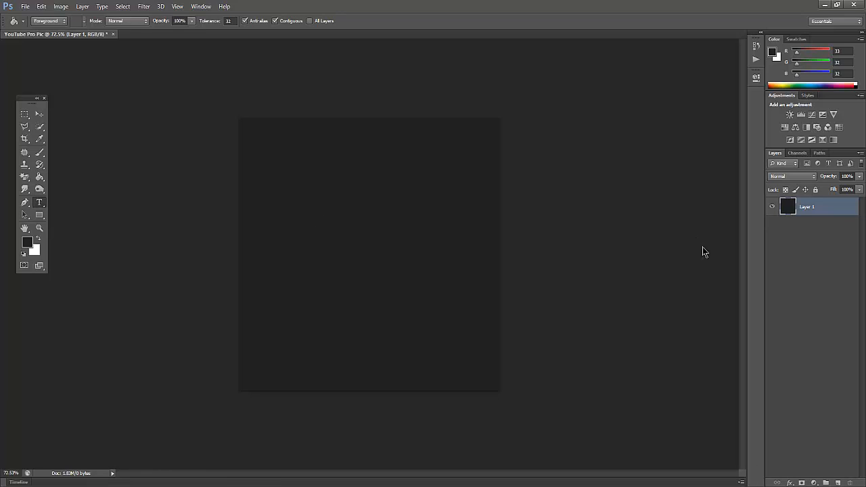
pyautogui.click(296, 235)
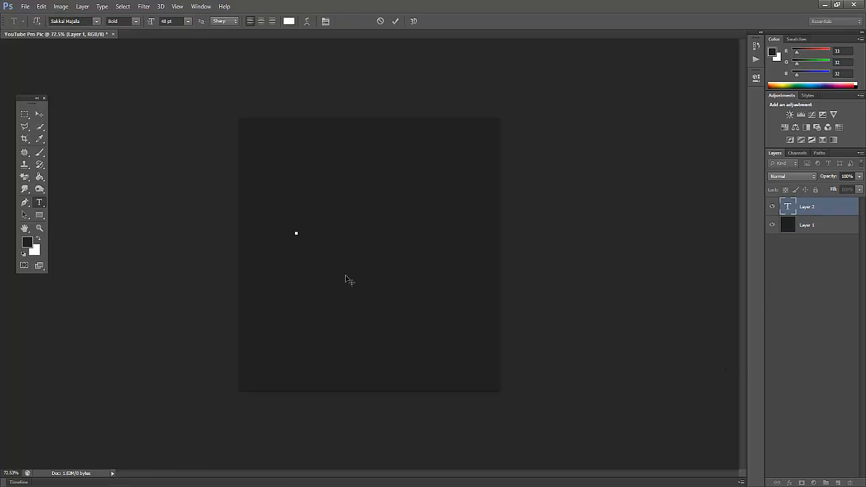
pyautogui.write('Nea')
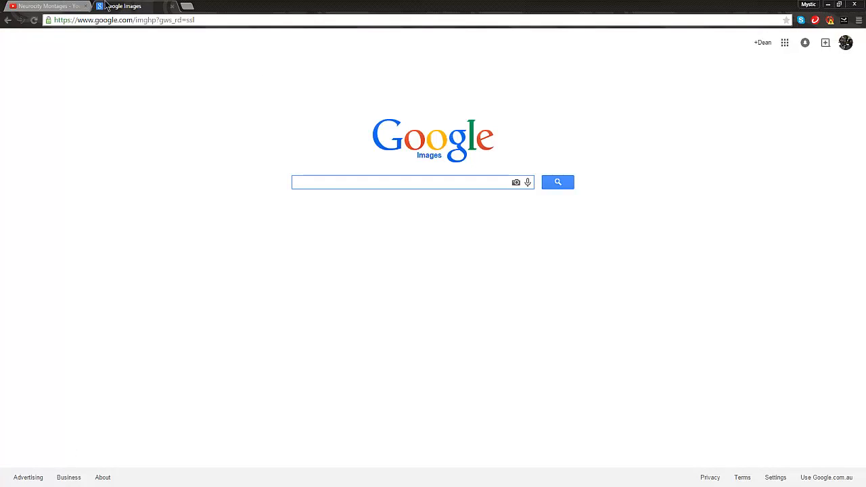
pyautogui.click(67, 6)
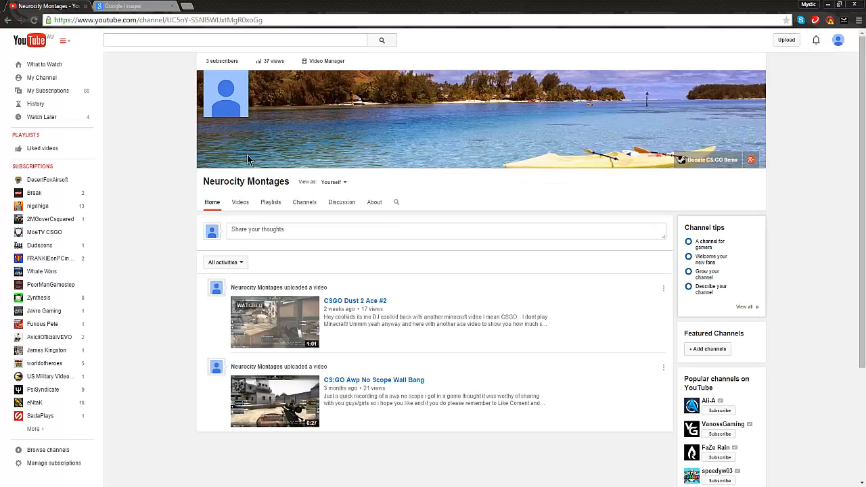
pyautogui.moveTo(195, 188); pyautogui.dragTo(240, 188)
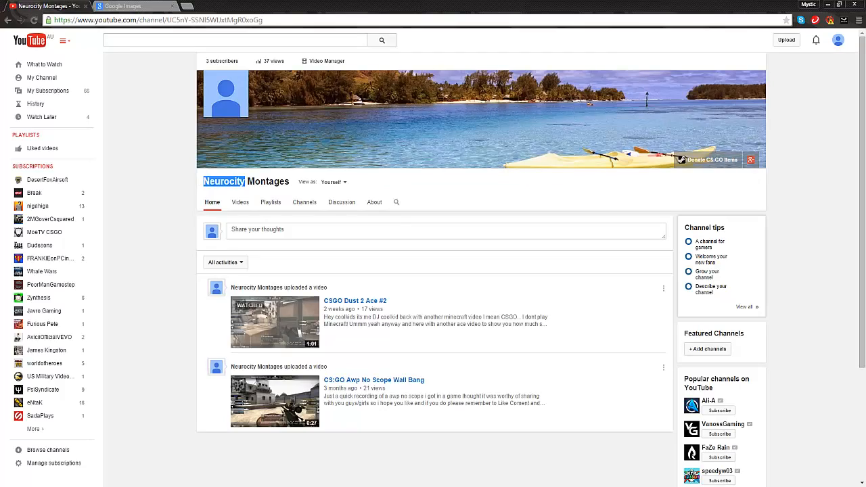
pyautogui.click(160, 486)
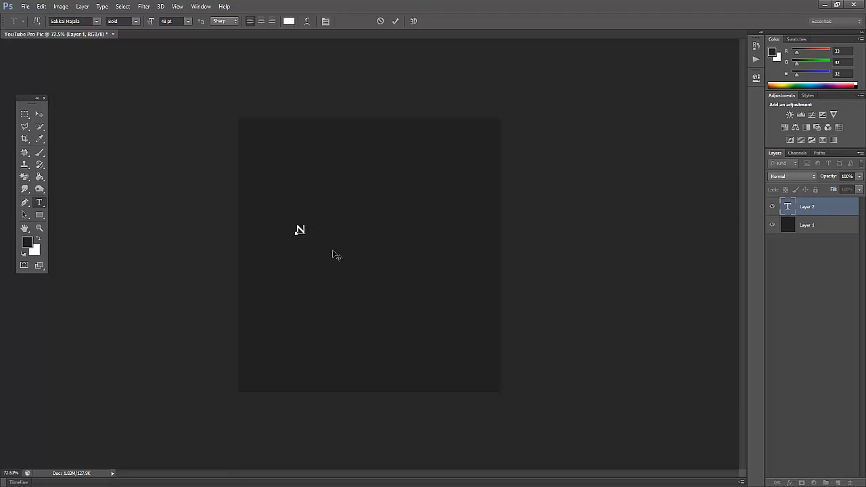
pyautogui.write('NeurocityMontages')
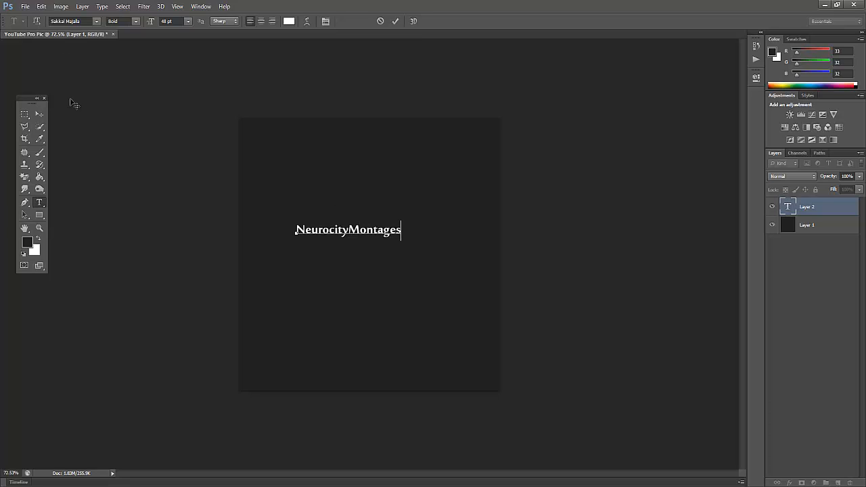
# Scale the NeurocityMontages text proportionally to about 232% and position it across the bottom of the canvas.
pyautogui.click(39, 113)
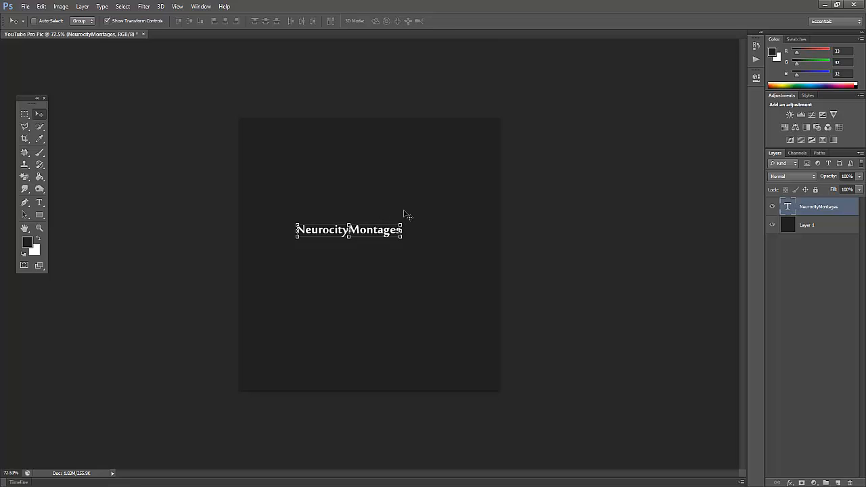
pyautogui.hotkey('ctrl', 't')
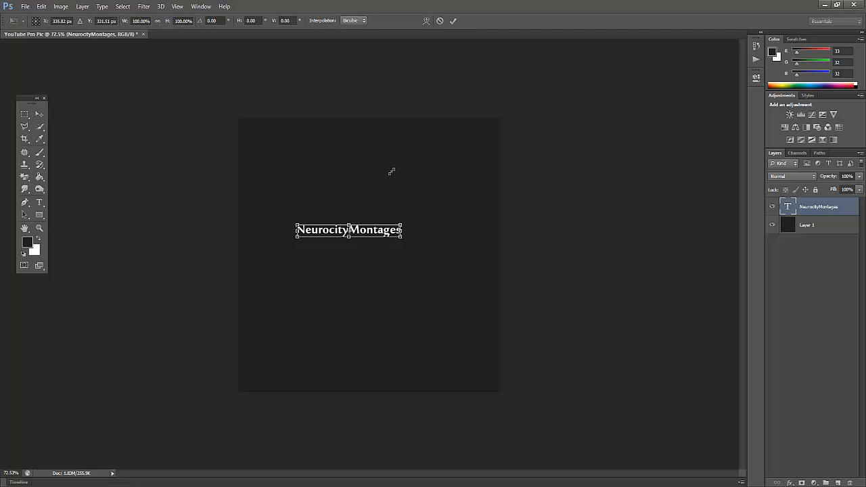
pyautogui.moveTo(402, 225); pyautogui.dragTo(457, 202)
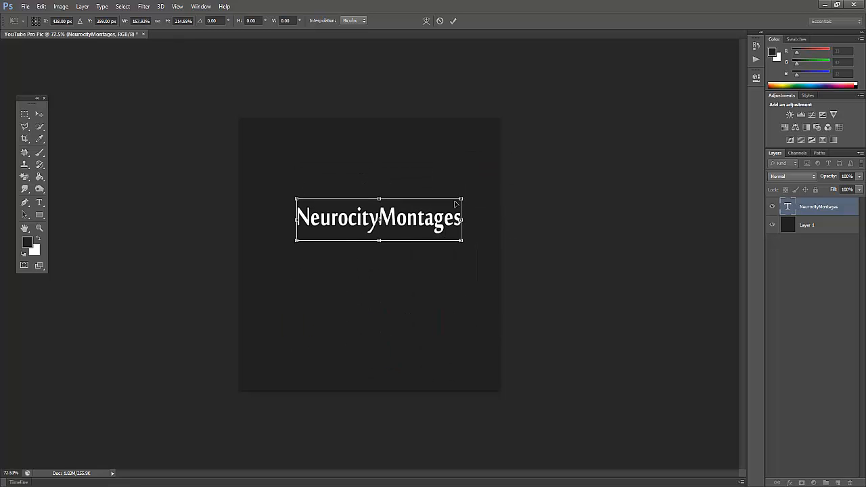
pyautogui.hotkey('ctrl', 'z')
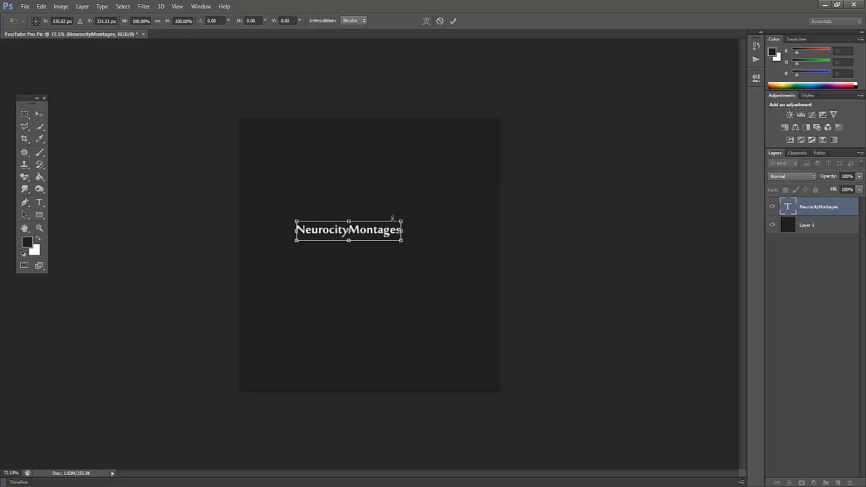
pyautogui.moveTo(404, 217); pyautogui.dragTo(575, 85)
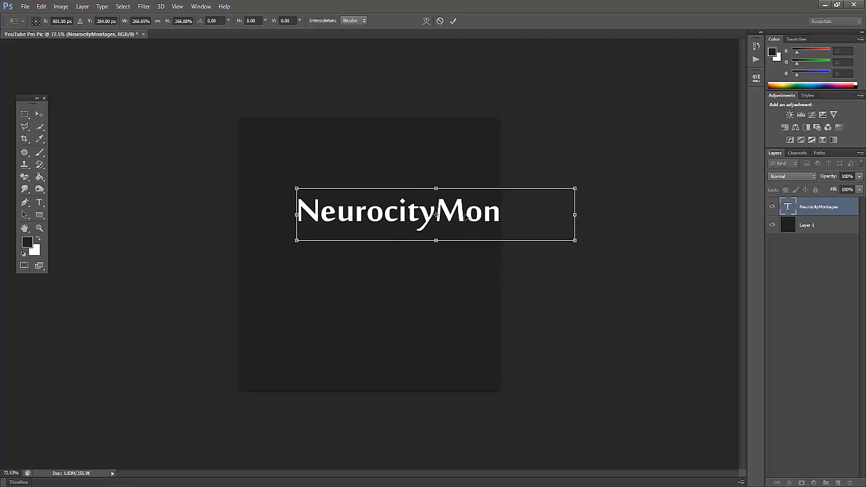
pyautogui.moveTo(468, 218); pyautogui.dragTo(409, 248)
pyautogui.moveTo(517, 215); pyautogui.dragTo(479, 218)
pyautogui.moveTo(441, 245); pyautogui.dragTo(453, 365)
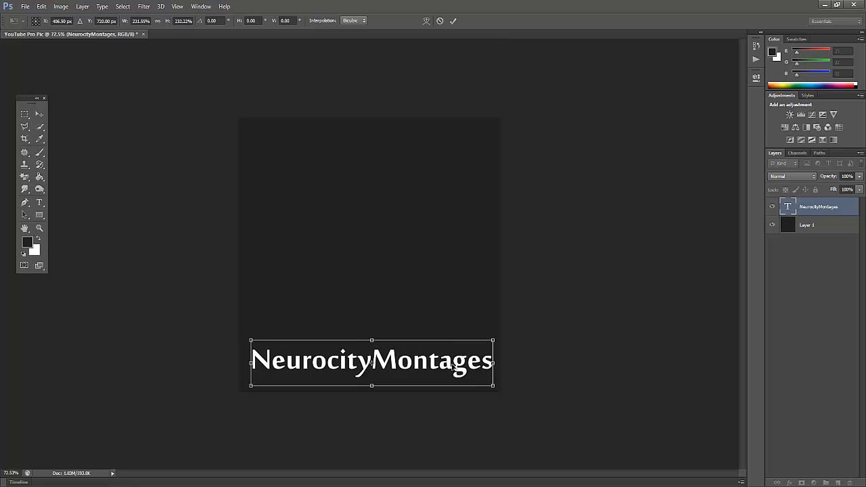
pyautogui.press('Return')
pyautogui.click(808, 338)
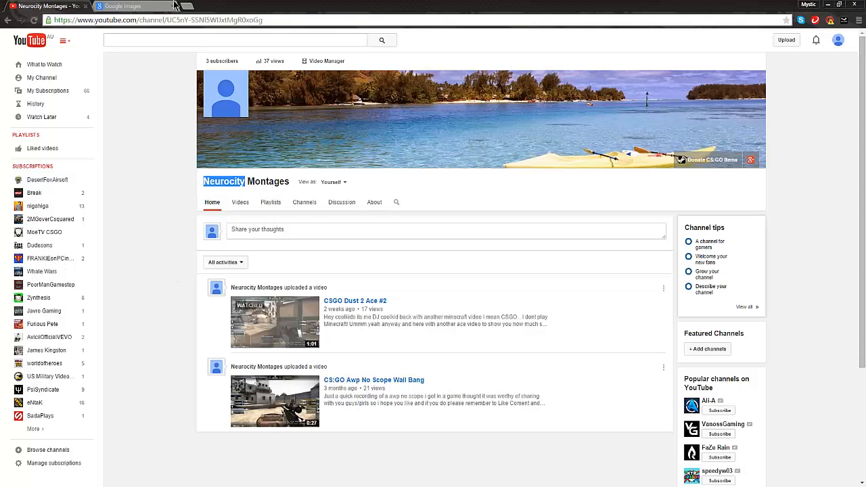
# Switch to Chrome and search Google Images for "CSGO ak47".
pyautogui.click(174, 5)
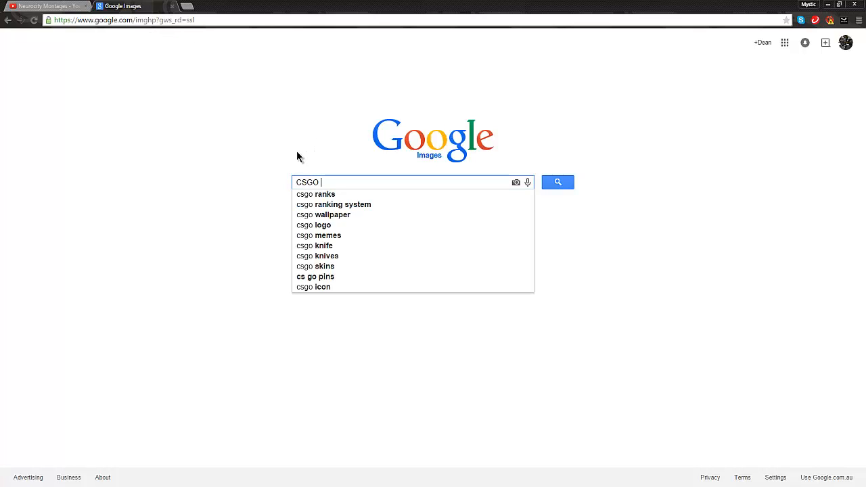
pyautogui.write('ak47')
pyautogui.press('Return')
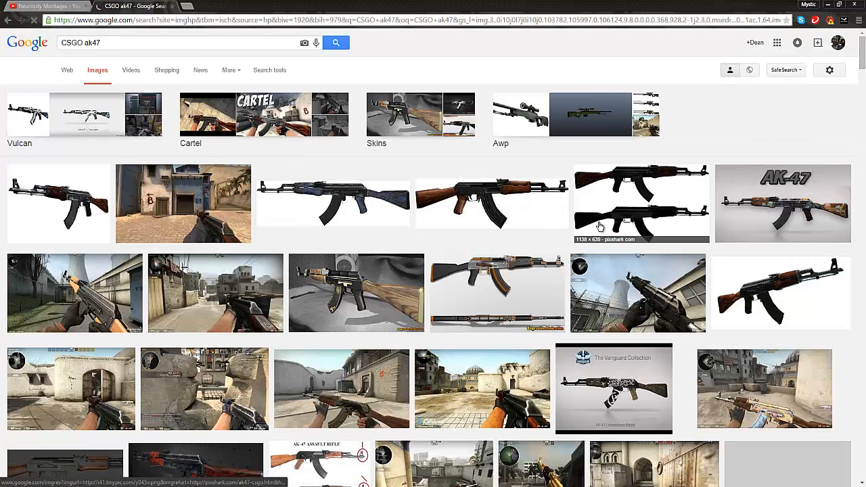
# Open the "CV-47 - Zombie Escape Wiki" rifle image and save it to the desktop.
pyautogui.click(474, 201)
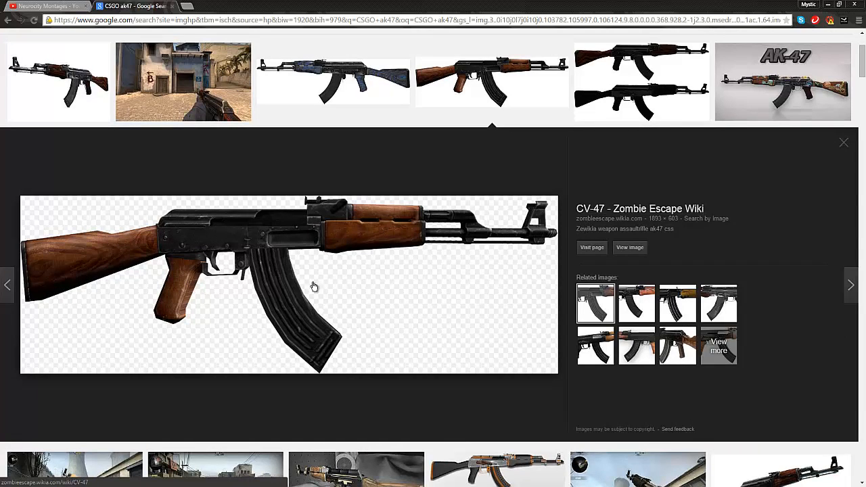
pyautogui.moveTo(313, 286); pyautogui.dragTo(267, 277)
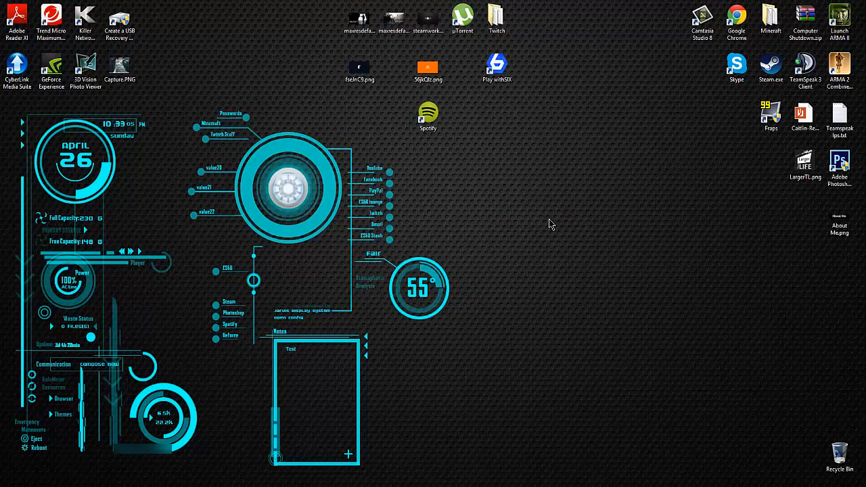
pyautogui.moveTo(550, 219); pyautogui.dragTo(550, 221)
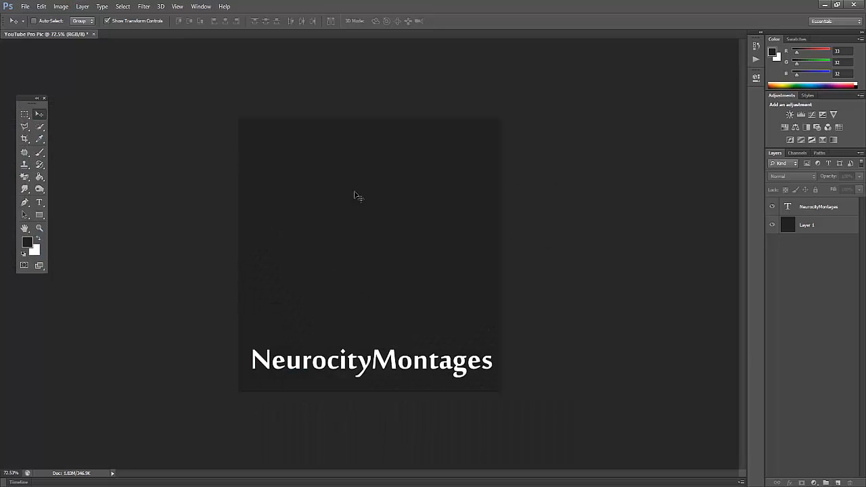
# Place Zewikia_weapon_assaultrifle_ak47_css.png from the desktop into the Photoshop document.
pyautogui.click(26, 7)
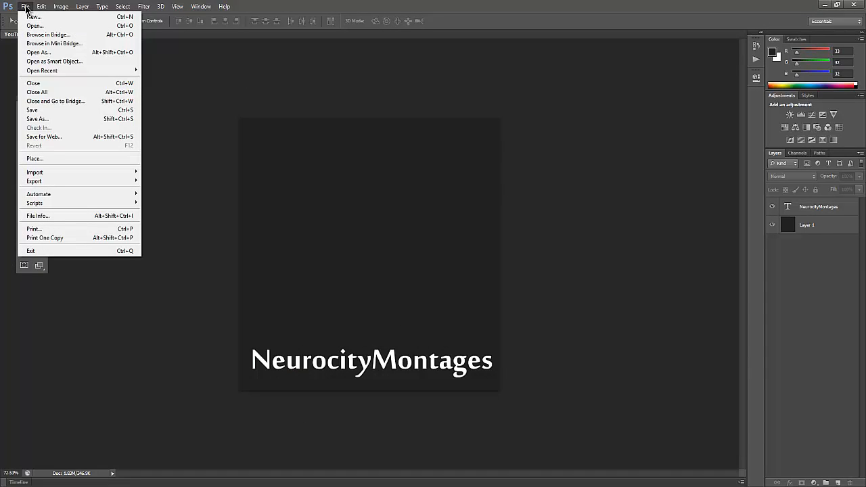
pyautogui.click(30, 159)
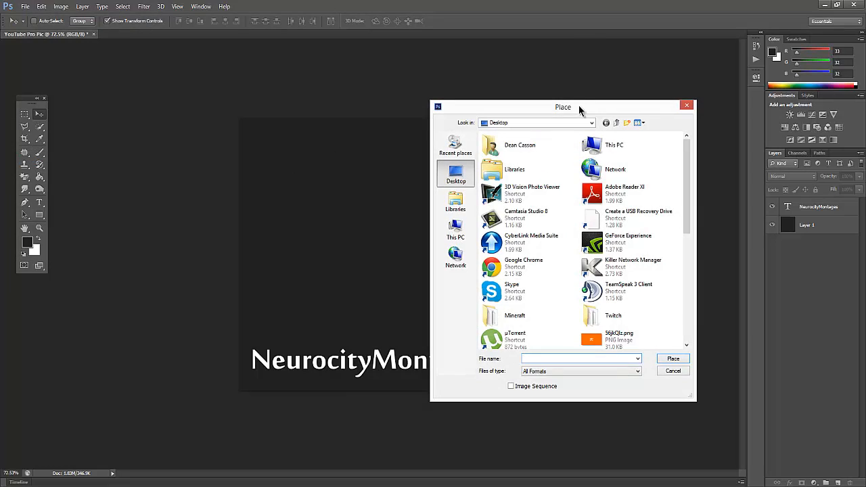
pyautogui.moveTo(579, 107); pyautogui.dragTo(434, 109)
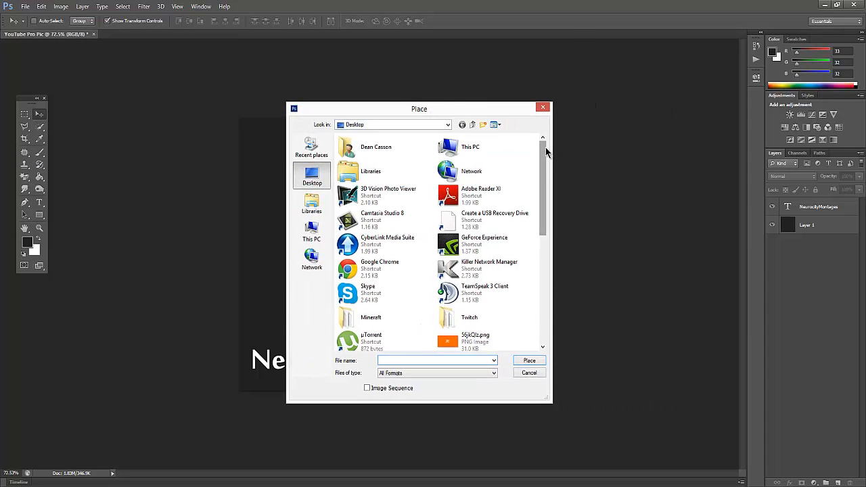
pyautogui.moveTo(548, 147); pyautogui.dragTo(542, 264)
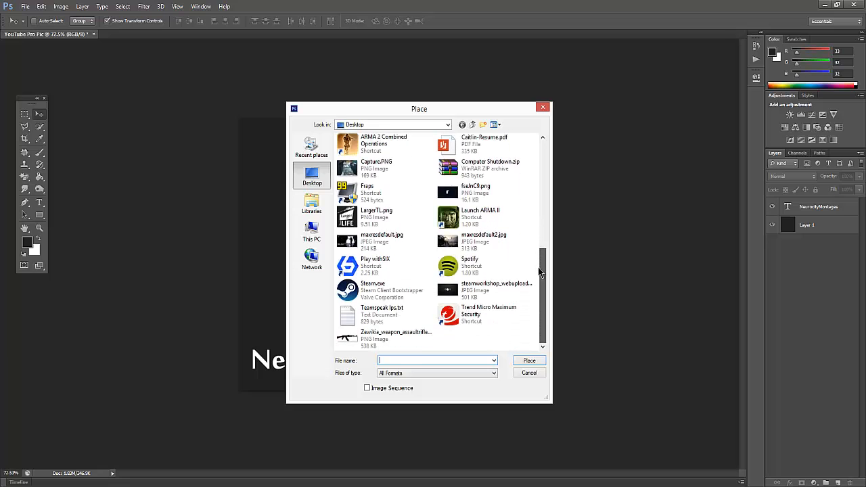
pyautogui.click(393, 340)
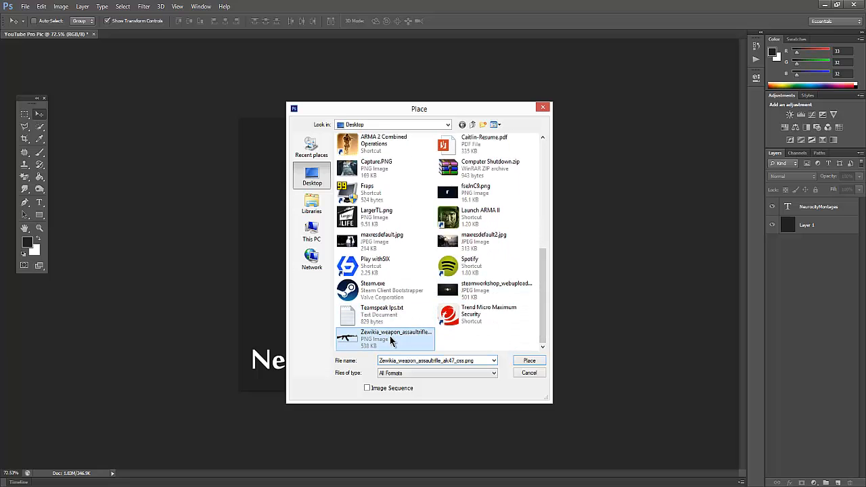
pyautogui.click(544, 362)
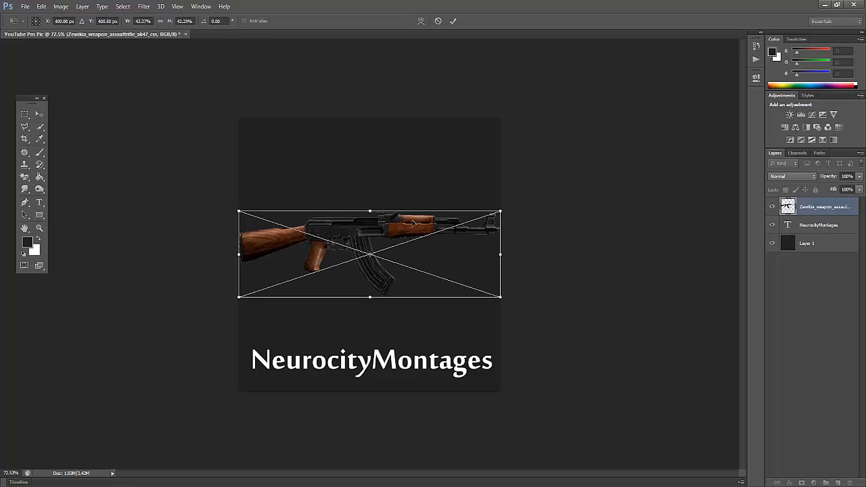
# Shrink the placed rifle proportionally and center it horizontally above the NeurocityMontages text.
pyautogui.moveTo(417, 247); pyautogui.dragTo(420, 238)
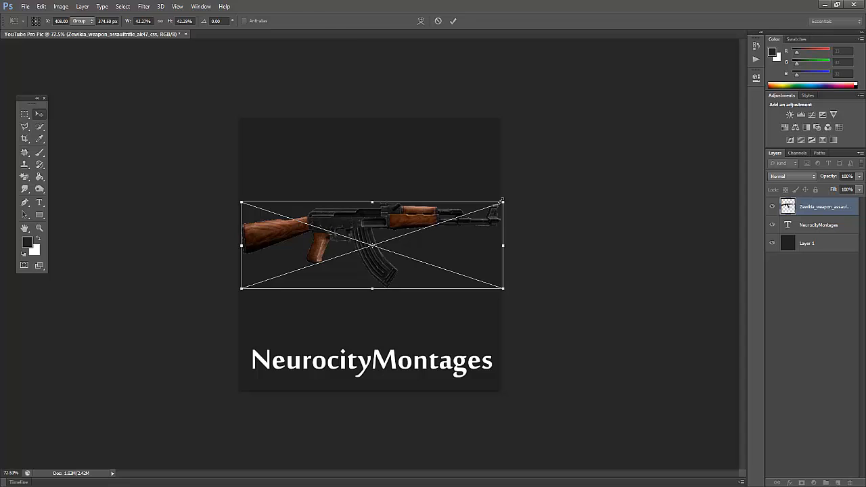
pyautogui.moveTo(502, 202); pyautogui.dragTo(452, 219)
pyautogui.moveTo(336, 244); pyautogui.dragTo(358, 233)
pyautogui.press('Return')
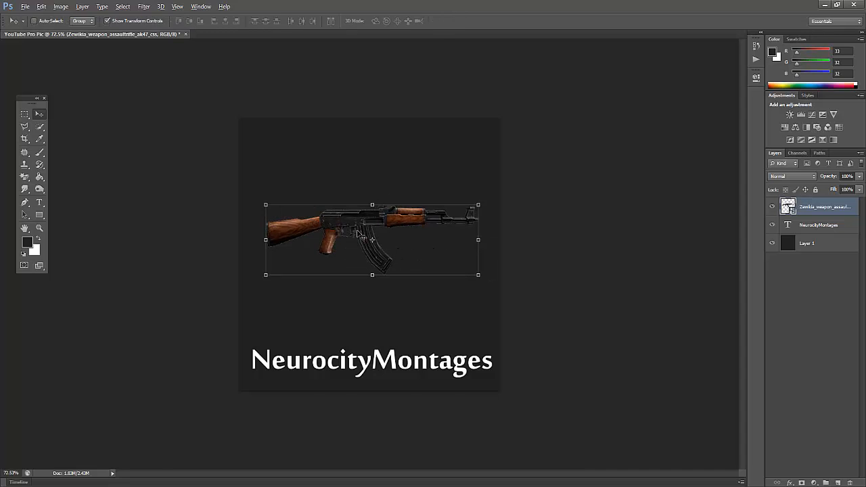
# Select the whole rifle with the Quick Selection tool.
pyautogui.scroll(5, 358, 234)
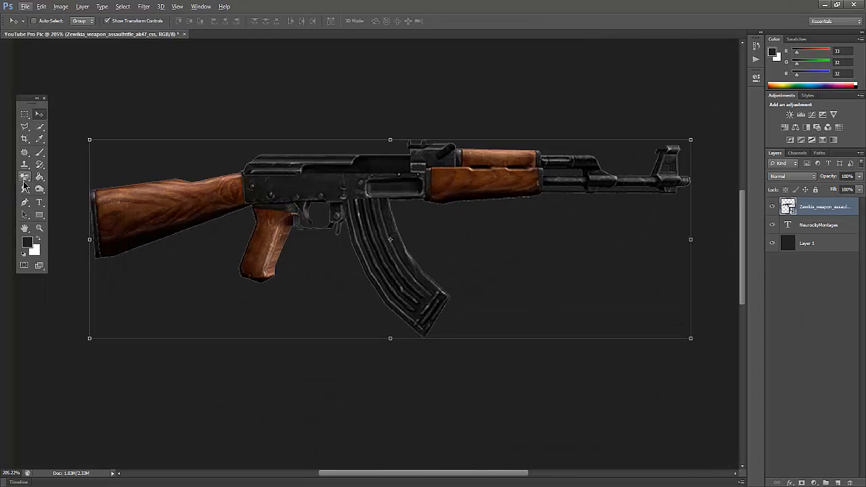
pyautogui.click(40, 128)
pyautogui.moveTo(298, 192)
pyautogui.mouseDown()
pyautogui.moveTo(235, 200)
pyautogui.moveTo(406, 158)
pyautogui.moveTo(531, 226)
pyautogui.moveTo(521, 222)
pyautogui.moveTo(658, 183)
pyautogui.mouseUp()
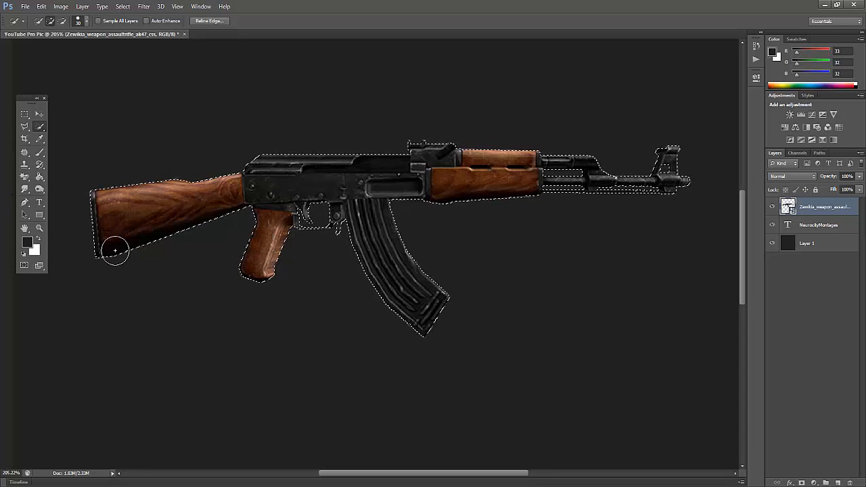
pyautogui.click(24, 127)
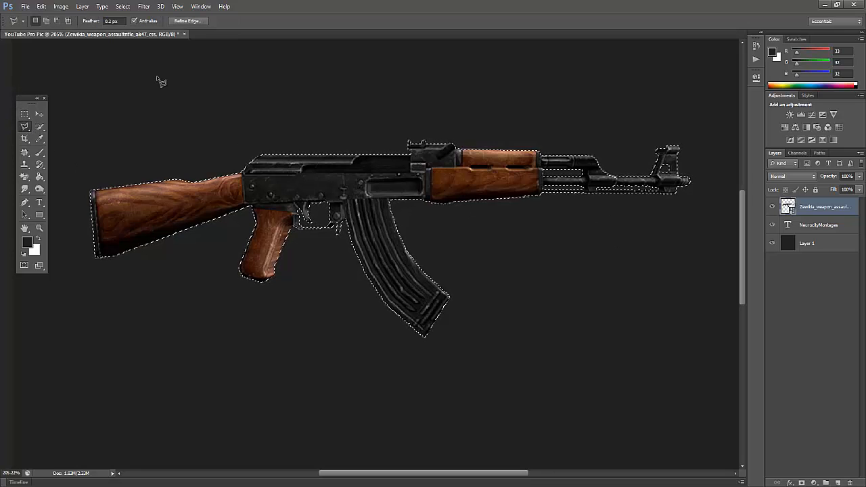
pyautogui.hotkey('ctrl', 'd')
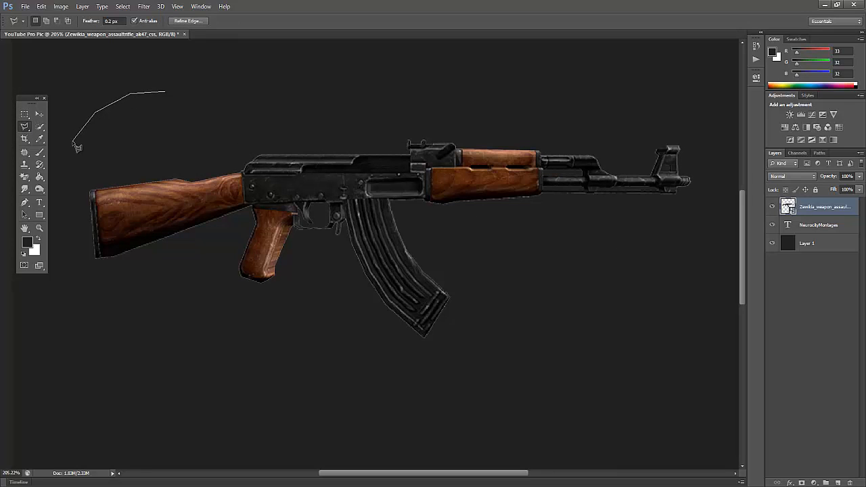
pyautogui.click(179, 138)
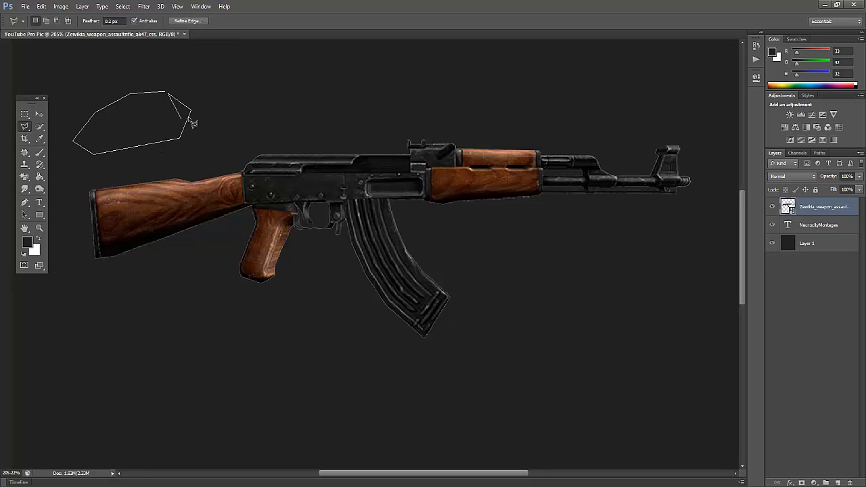
pyautogui.doubleClick(200, 79)
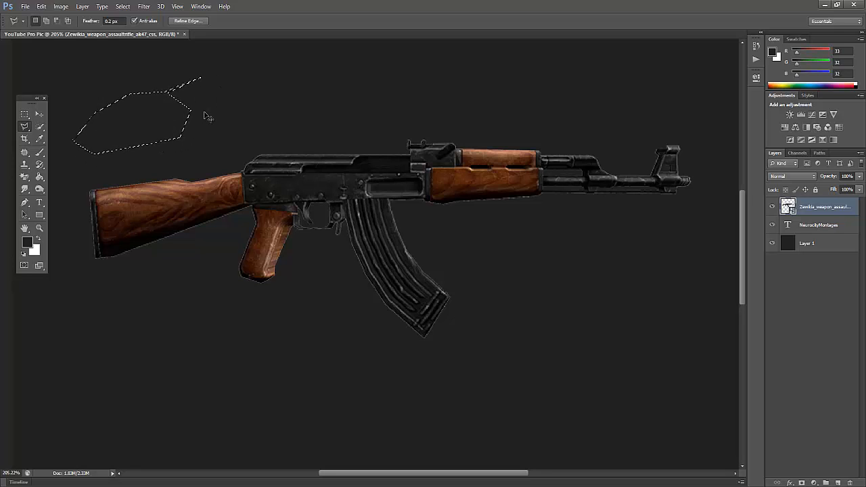
pyautogui.hotkey('ctrl', 'd')
# Select the whole rifle again with the Quick Selection tool.
pyautogui.click(39, 113)
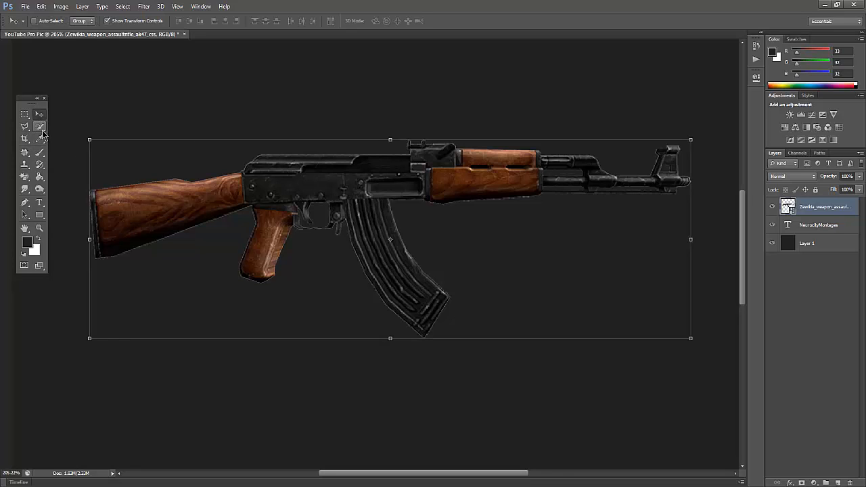
pyautogui.click(40, 127)
pyautogui.moveTo(124, 163)
pyautogui.mouseDown()
pyautogui.moveTo(236, 205)
pyautogui.moveTo(444, 170)
pyautogui.moveTo(532, 144)
pyautogui.moveTo(657, 246)
pyautogui.moveTo(448, 155)
pyautogui.moveTo(693, 162)
pyautogui.moveTo(314, 98)
pyautogui.mouseUp()
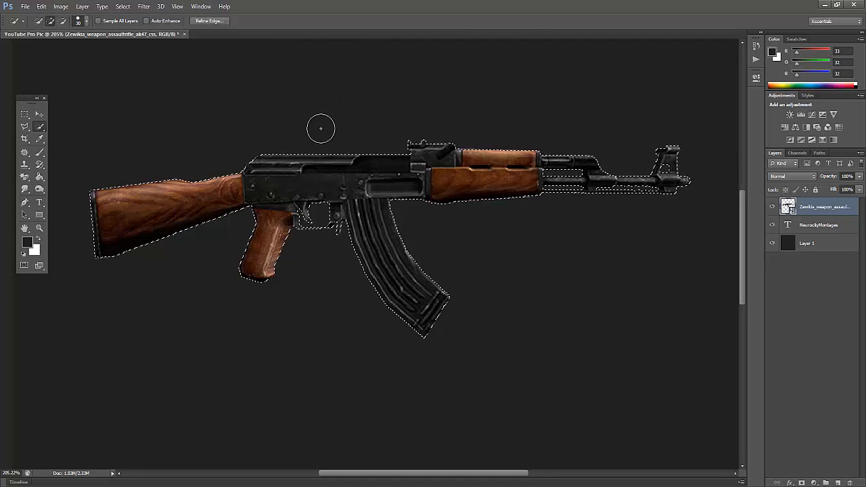
# Try a Black & White adjustment with the Default preset on the selected rifle, and undo it.
pyautogui.scroll(-3, 327, 168)
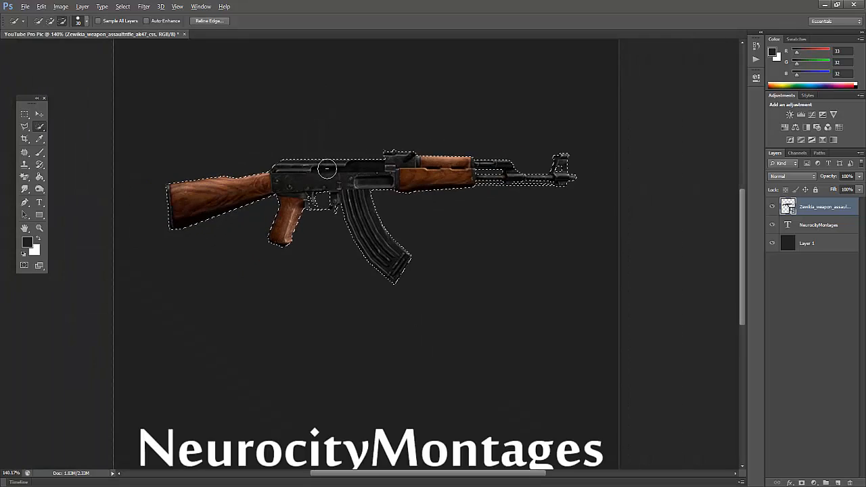
pyautogui.click(805, 126)
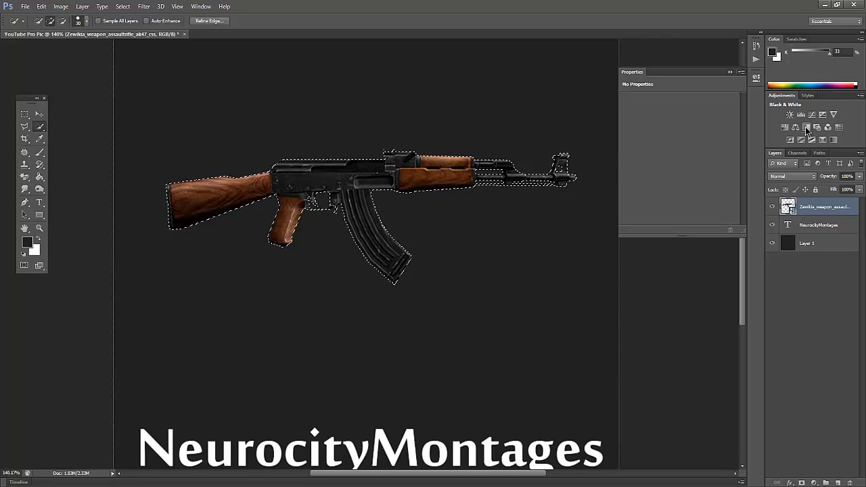
pyautogui.click(730, 72)
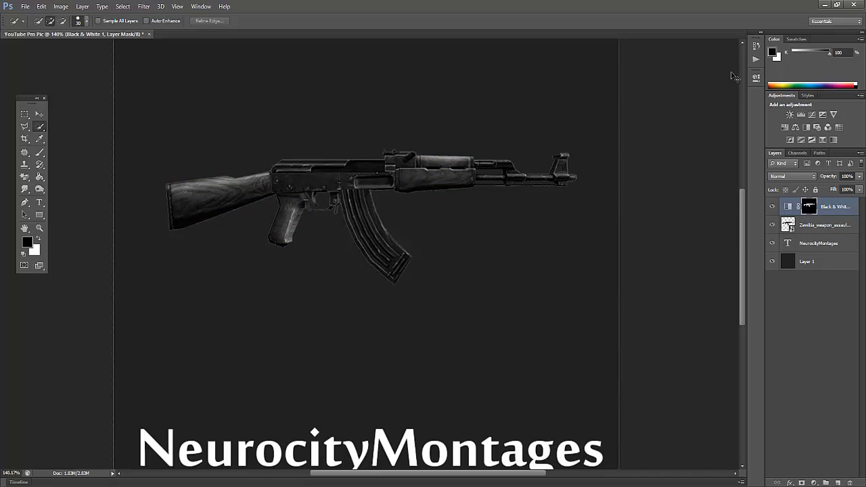
pyautogui.hotkey('ctrl', 'z')
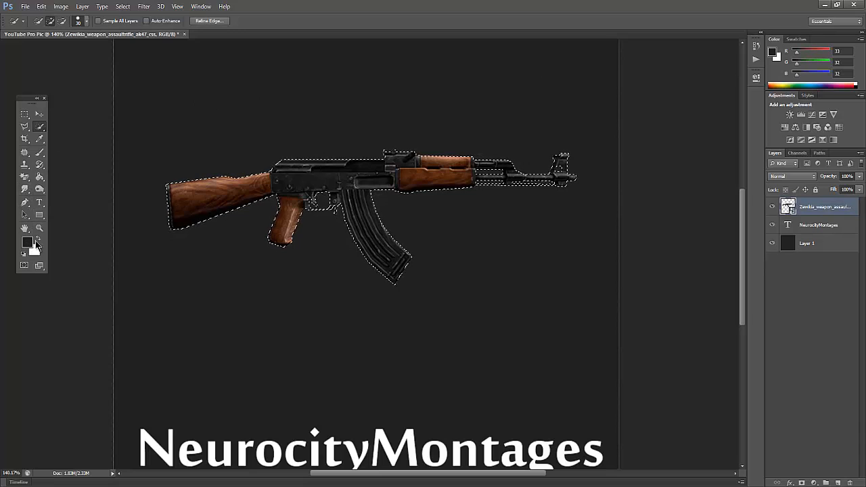
# Make white the foreground color and rasterize the rifle layer for painting with the Brush tool.
pyautogui.click(38, 239)
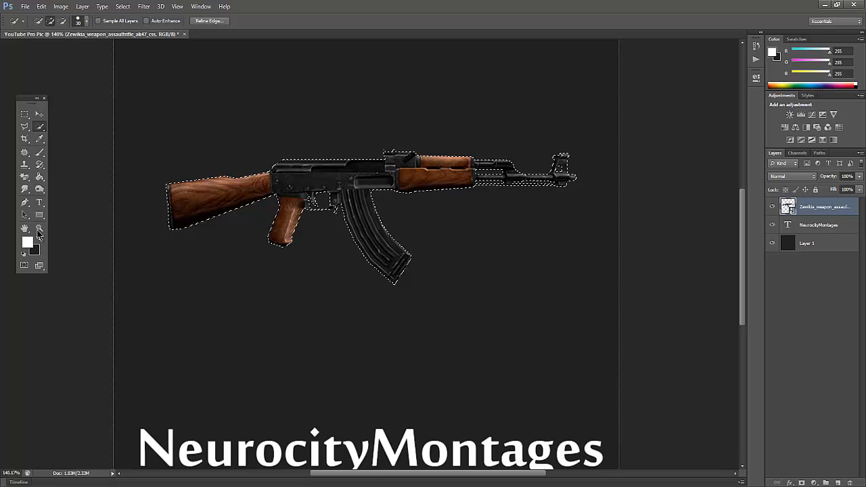
pyautogui.click(39, 151)
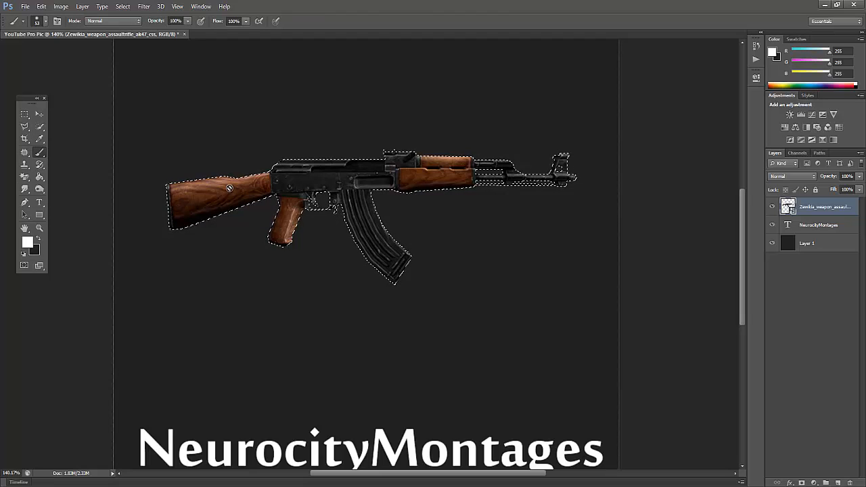
pyautogui.click(230, 193)
pyautogui.press('Return')
# Try painting the selected rifle white with the 53 px brush, and undo the paint.
pyautogui.moveTo(195, 190)
pyautogui.mouseDown()
pyautogui.moveTo(234, 176)
pyautogui.moveTo(216, 164)
pyautogui.moveTo(178, 201)
pyautogui.moveTo(344, 164)
pyautogui.moveTo(304, 179)
pyautogui.mouseUp()
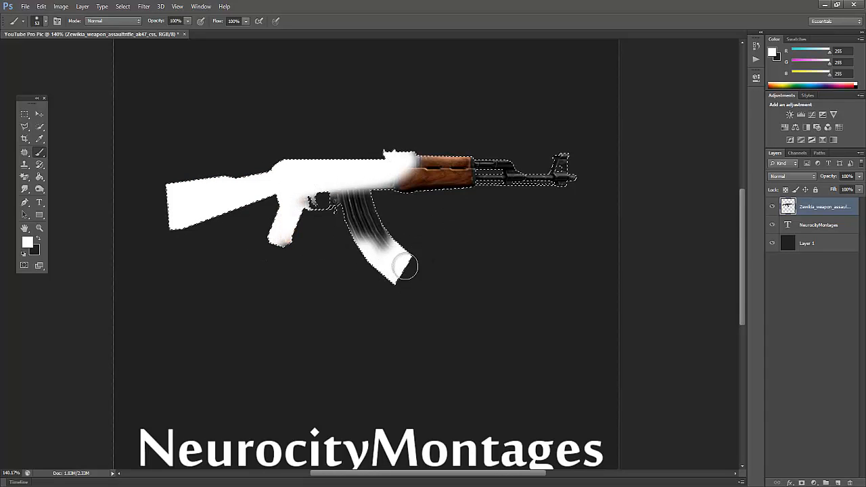
pyautogui.moveTo(405, 266)
pyautogui.mouseDown()
pyautogui.moveTo(459, 216)
pyautogui.moveTo(560, 172)
pyautogui.mouseUp()
pyautogui.hotkey('ctrl', 'z')
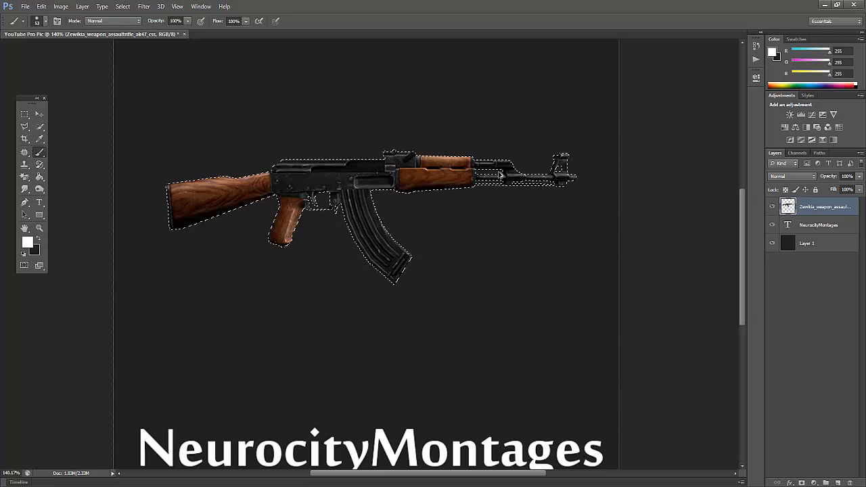
# Paint the whole selected rifle solid white with a soft brush, enlarging the brush to 114 px to cover the remaining areas.
pyautogui.moveTo(178, 174)
pyautogui.mouseDown()
pyautogui.moveTo(164, 196)
pyautogui.moveTo(171, 218)
pyautogui.moveTo(270, 204)
pyautogui.moveTo(281, 244)
pyautogui.moveTo(312, 220)
pyautogui.moveTo(338, 224)
pyautogui.moveTo(371, 272)
pyautogui.moveTo(395, 280)
pyautogui.moveTo(413, 258)
pyautogui.moveTo(378, 186)
pyautogui.moveTo(483, 195)
pyautogui.moveTo(557, 190)
pyautogui.moveTo(577, 177)
pyautogui.moveTo(569, 153)
pyautogui.moveTo(439, 145)
pyautogui.moveTo(153, 180)
pyautogui.mouseUp()
pyautogui.scroll(-4, 269, 213)
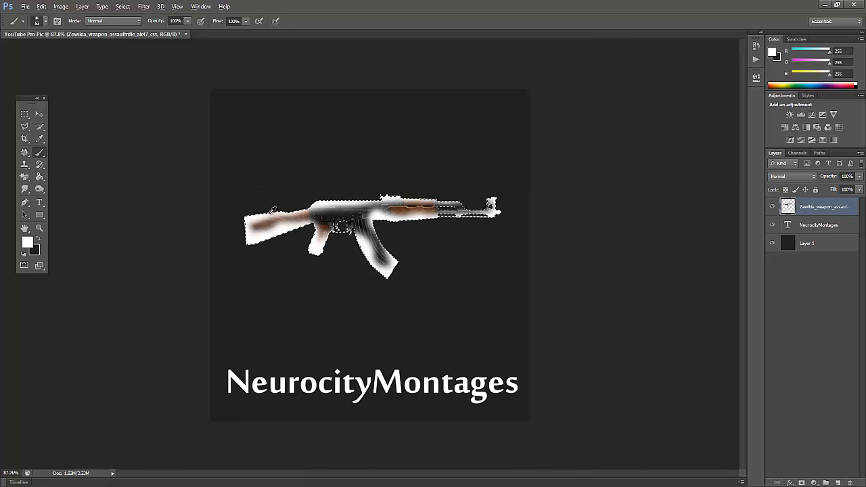
pyautogui.scroll(4, 272, 210)
pyautogui.moveTo(223, 227)
pyautogui.mouseDown()
pyautogui.moveTo(219, 197)
pyautogui.moveTo(242, 177)
pyautogui.moveTo(233, 212)
pyautogui.moveTo(338, 207)
pyautogui.moveTo(431, 182)
pyautogui.moveTo(527, 184)
pyautogui.mouseUp()
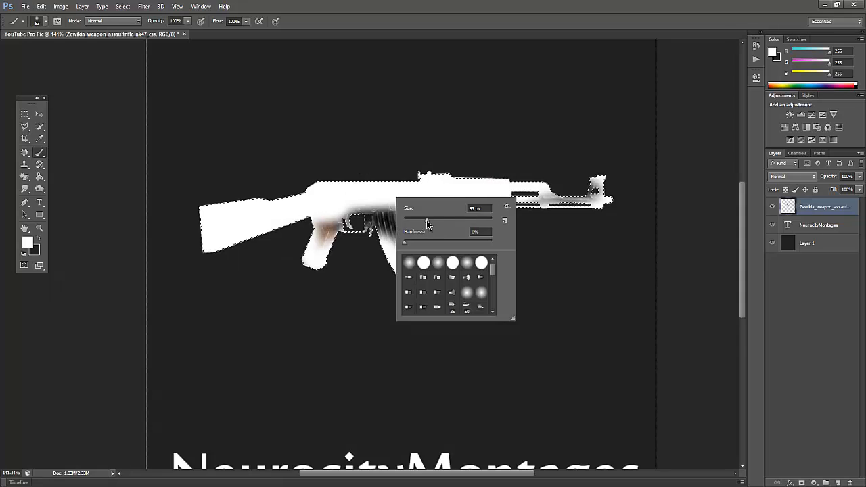
pyautogui.moveTo(427, 220); pyautogui.dragTo(453, 219)
pyautogui.moveTo(357, 228)
pyautogui.mouseDown()
pyautogui.moveTo(305, 257)
pyautogui.moveTo(407, 280)
pyautogui.moveTo(453, 274)
pyautogui.moveTo(424, 240)
pyautogui.moveTo(478, 166)
pyautogui.moveTo(531, 190)
pyautogui.moveTo(542, 175)
pyautogui.moveTo(394, 188)
pyautogui.moveTo(232, 250)
pyautogui.moveTo(216, 283)
pyautogui.moveTo(504, 207)
pyautogui.moveTo(611, 207)
pyautogui.moveTo(640, 197)
pyautogui.moveTo(502, 194)
pyautogui.moveTo(426, 216)
pyautogui.moveTo(327, 196)
pyautogui.moveTo(191, 199)
pyautogui.mouseUp()
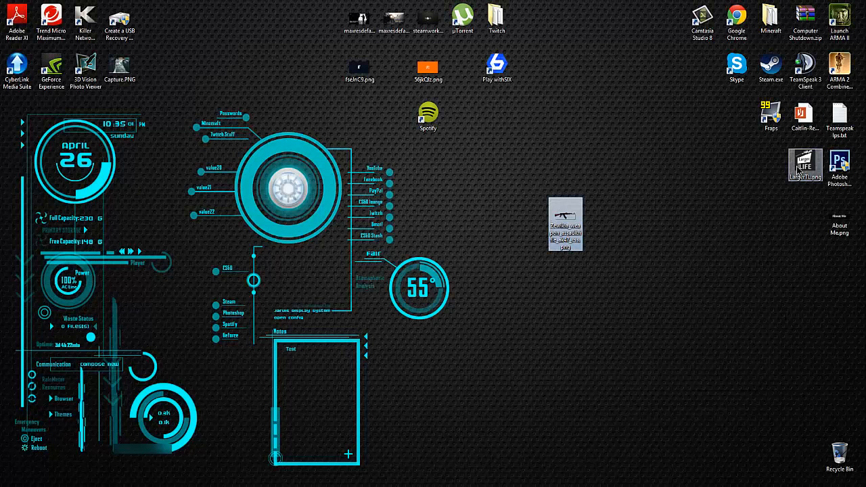
# Open LargerTL.png from the desktop in Photo Gallery and examine its design at different zoom levels.
pyautogui.doubleClick(799, 173)
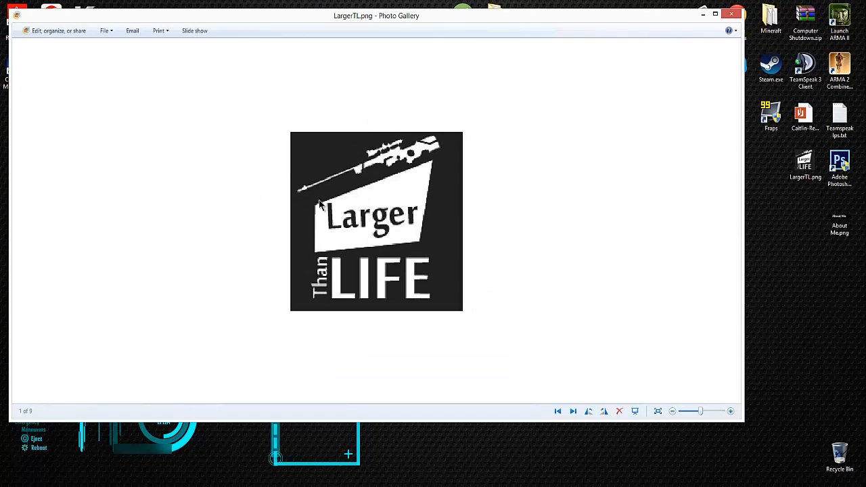
pyautogui.scroll(-3, 346, 241)
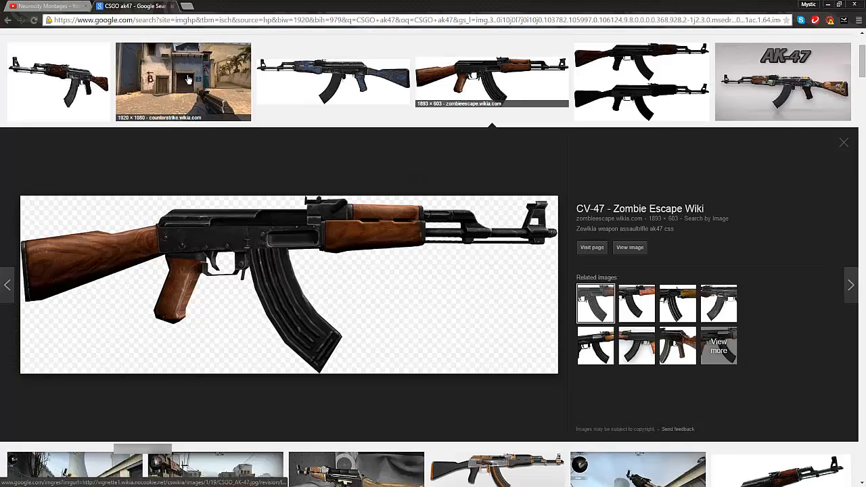
pyautogui.scroll(2, 188, 80)
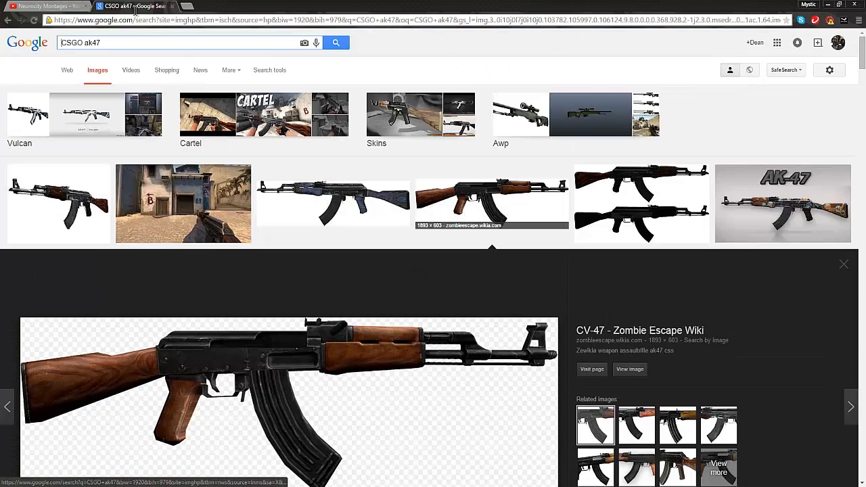
# Switch to the browser, search Google Images for "larger than life" and look through the results for the original logo.
pyautogui.moveTo(116, 42); pyautogui.dragTo(77, 42)
pyautogui.moveTo(24, 44); pyautogui.dragTo(27, 44)
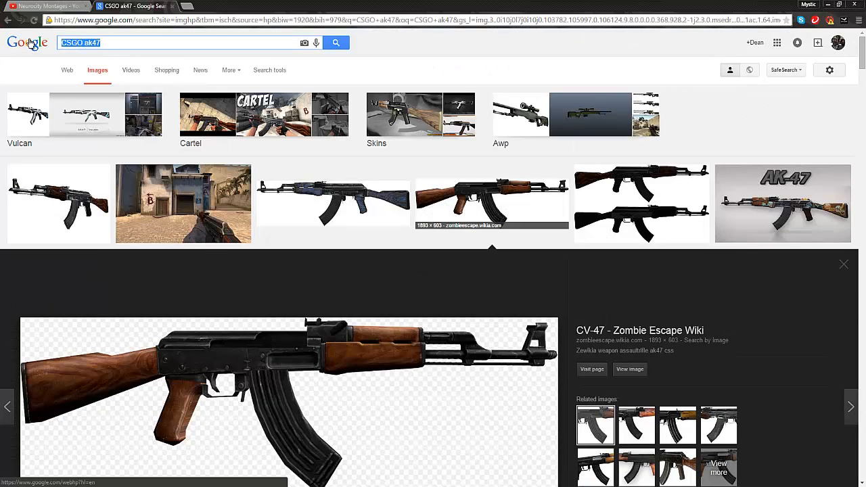
pyautogui.write('larger than life')
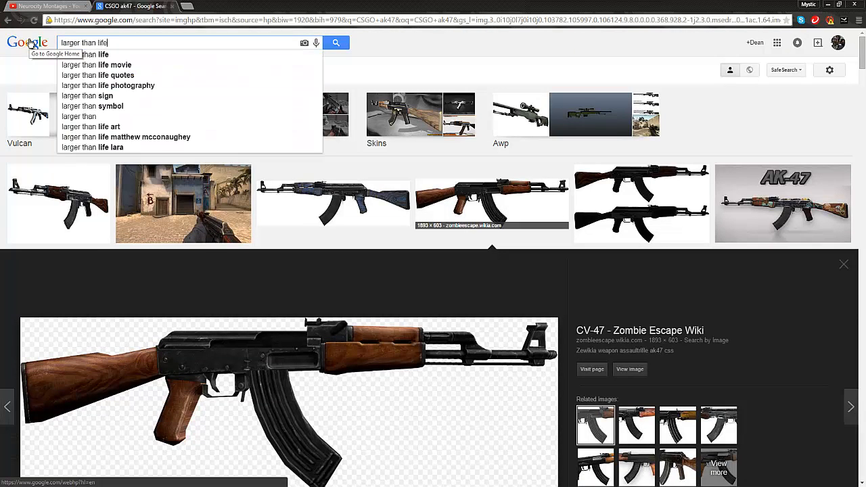
pyautogui.press('Return')
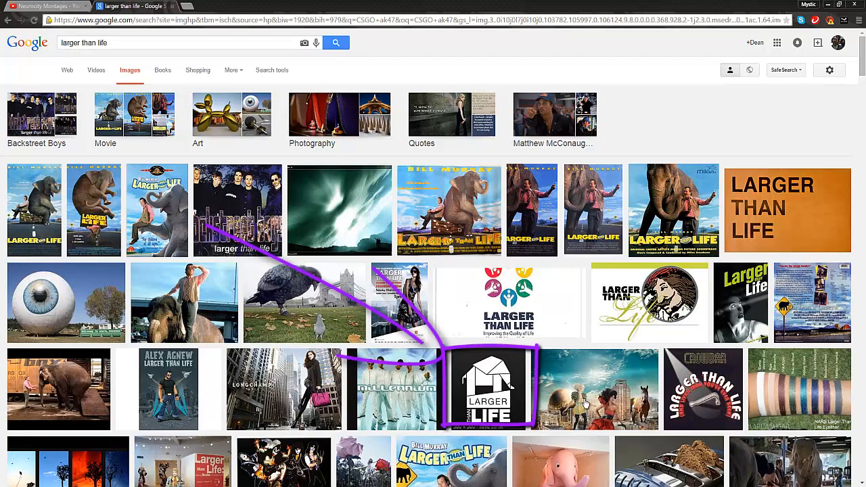
pyautogui.scroll(-5, 230, 318)
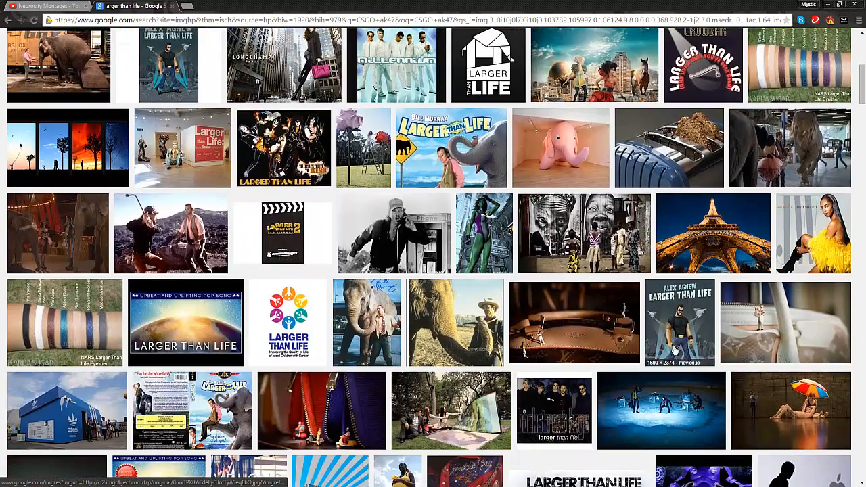
pyautogui.scroll(-2, 514, 347)
pyautogui.scroll(1, 527, 375)
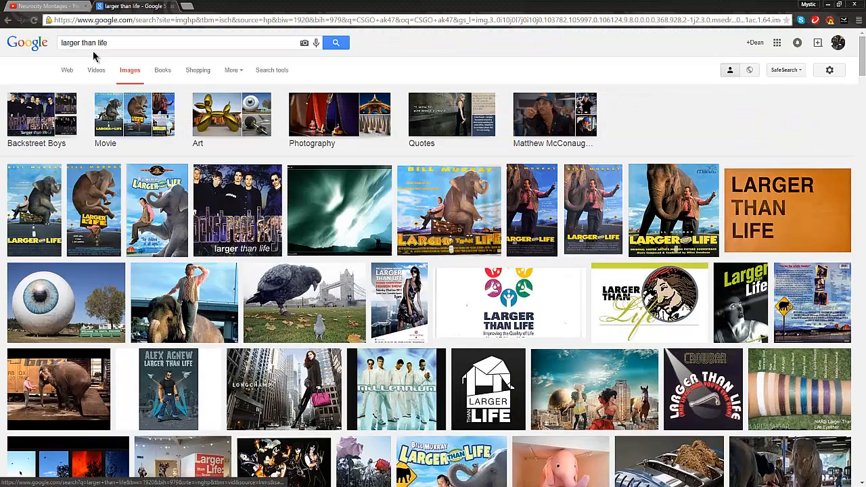
# Refine the image search to "larger than life logo" and open the black-and-white LARGER - DriverLayer Search Engine logo.
pyautogui.click(140, 42)
pyautogui.write('logo')
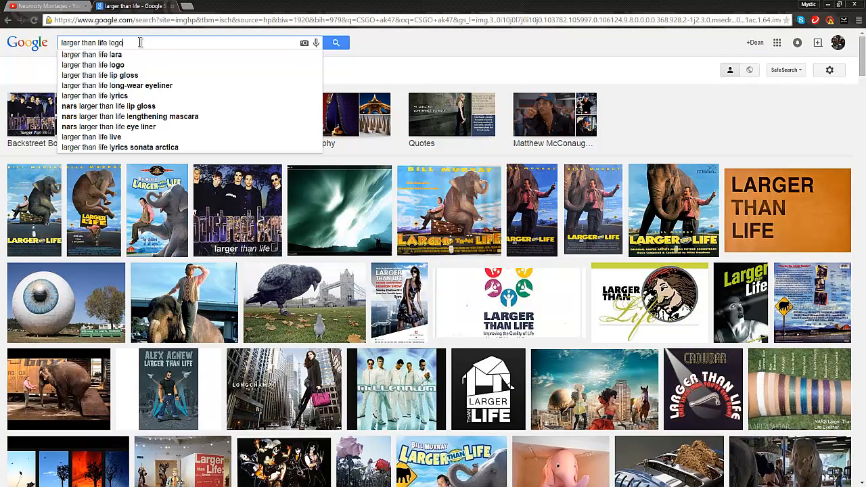
pyautogui.press('Return')
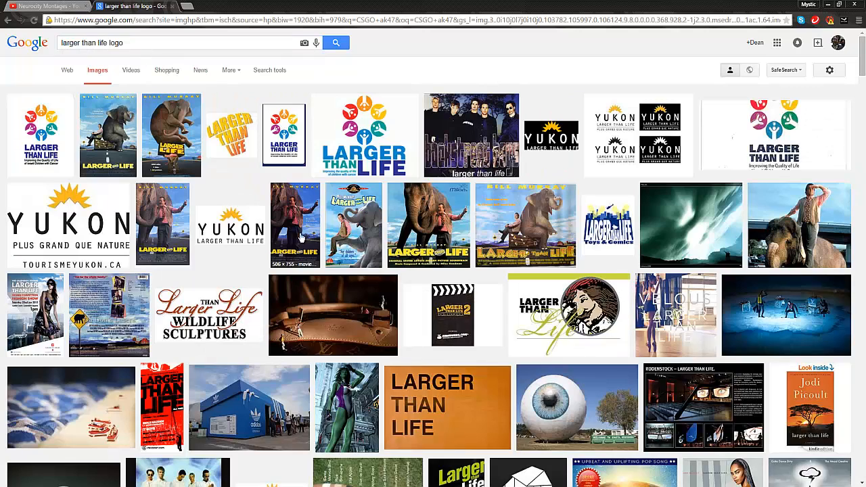
pyautogui.scroll(-3, 764, 349)
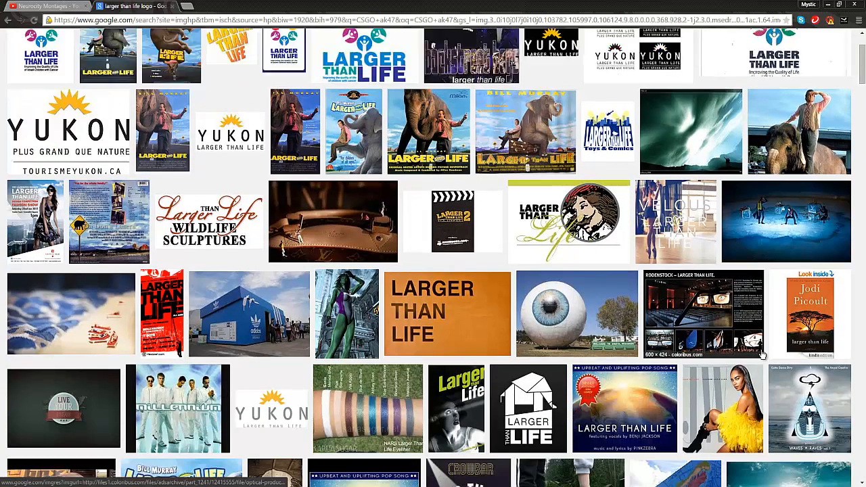
pyautogui.click(535, 356)
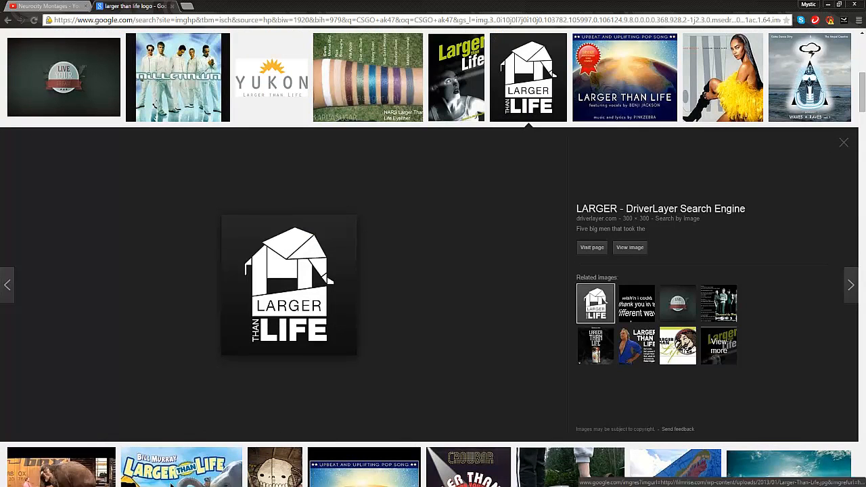
# Compare LargerTL.png in Photo Gallery side by side with the logo in the browser, and close Photo Gallery.
pyautogui.hotkey('alt', 'Tab')
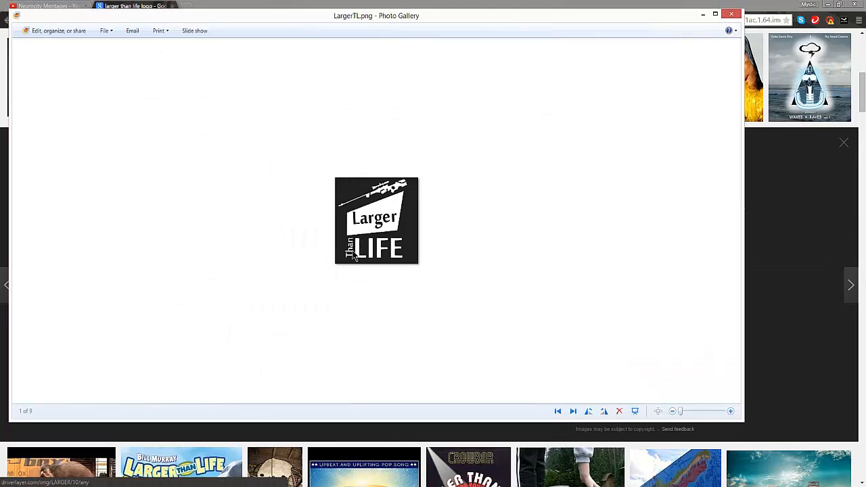
pyautogui.moveTo(290, 21); pyautogui.dragTo(724, 91)
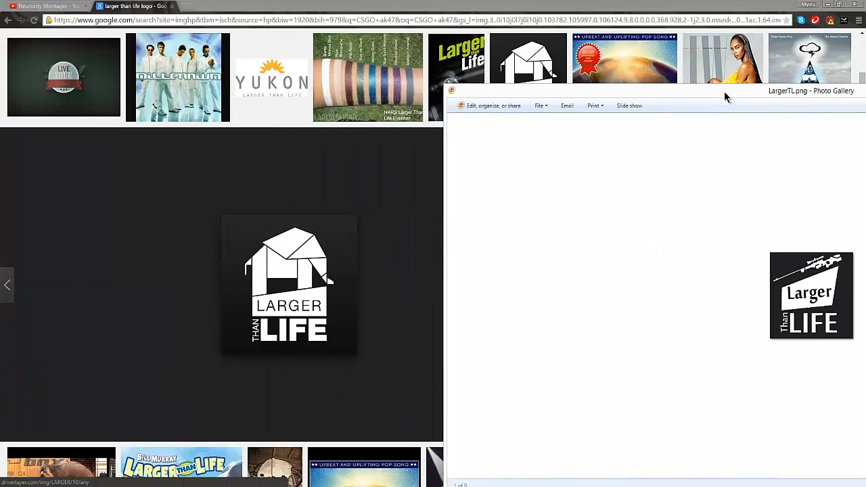
pyautogui.moveTo(724, 91); pyautogui.dragTo(601, 88)
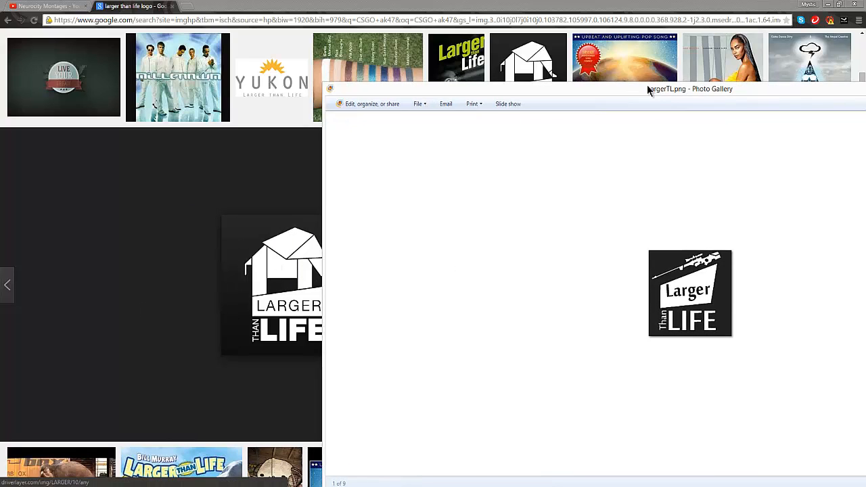
pyautogui.moveTo(647, 85); pyautogui.dragTo(368, 40)
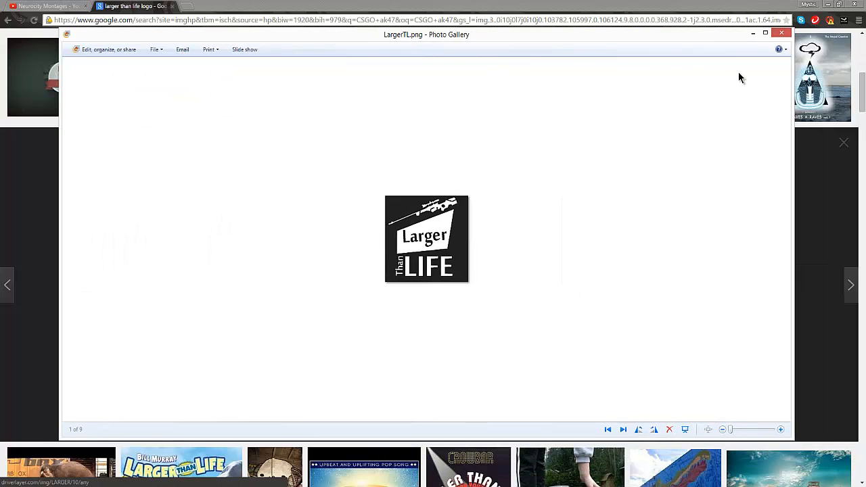
pyautogui.click(783, 33)
# Switch back to Photoshop, activate the Move tool and deselect the white rifle.
pyautogui.press('super+d')
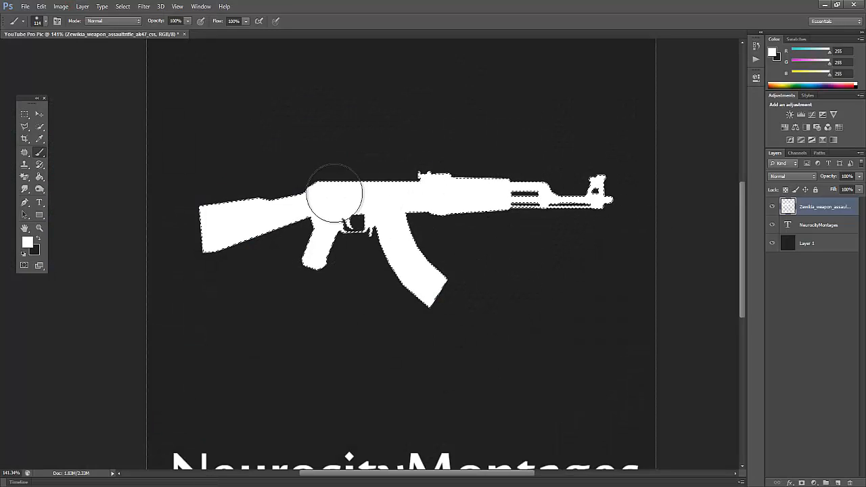
pyautogui.click(41, 116)
pyautogui.hotkey('ctrl', 'd')
pyautogui.scroll(-3, 396, 259)
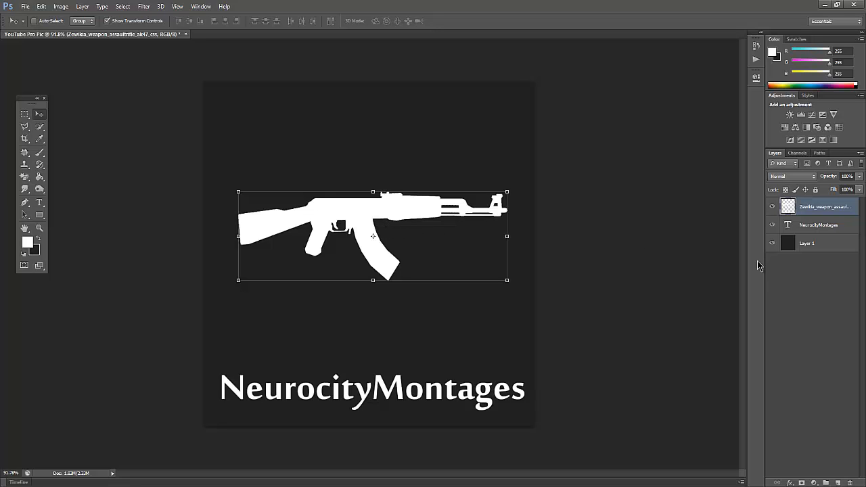
# Duplicate the white AK-47 layer within the YouTube Pro Pic document and name the duplicate Copy1.
pyautogui.click(816, 301)
pyautogui.click(818, 203)
pyautogui.rightClick(815, 212)
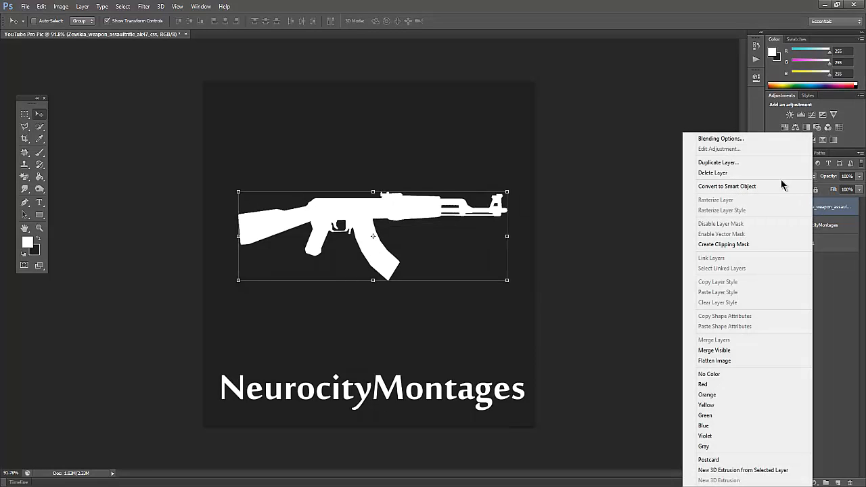
pyautogui.click(724, 165)
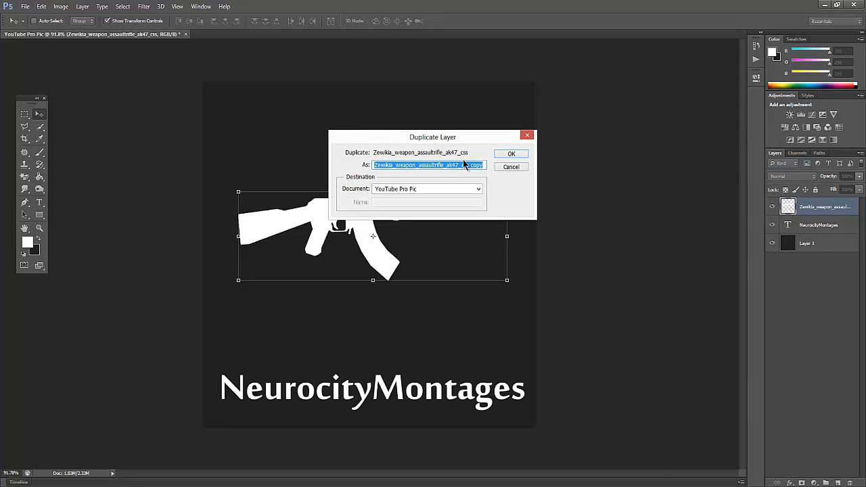
pyautogui.write('Copy1')
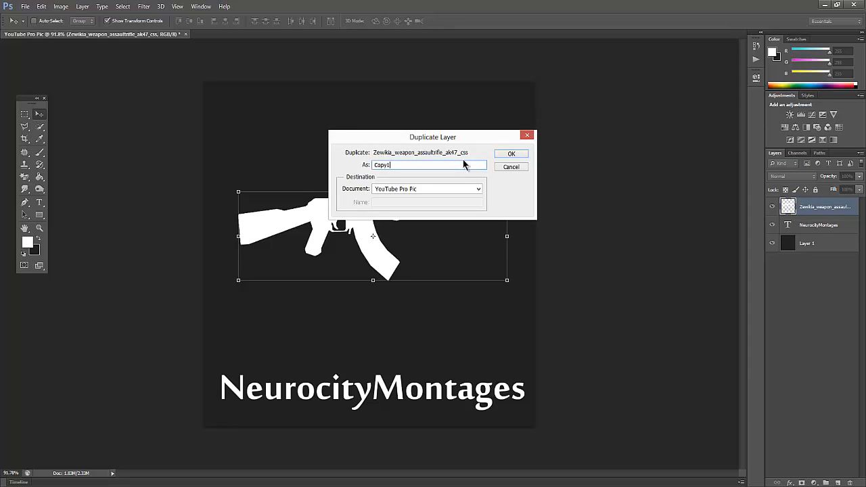
pyautogui.click(511, 155)
# Rotate Copy1 to about -32 degrees so the muzzle points up and right, and position it over the canvas's middle above the channel name.
pyautogui.moveTo(379, 225); pyautogui.dragTo(345, 267)
pyautogui.moveTo(447, 225); pyautogui.dragTo(375, 219)
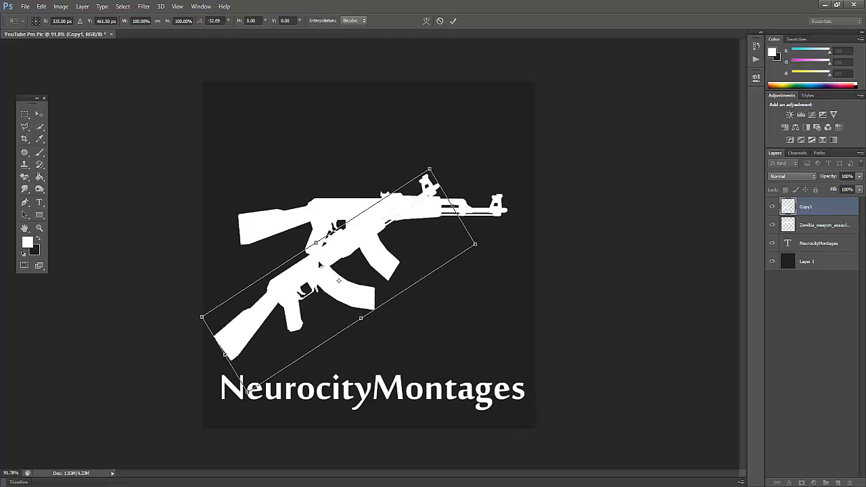
pyautogui.moveTo(319, 261); pyautogui.dragTo(335, 235)
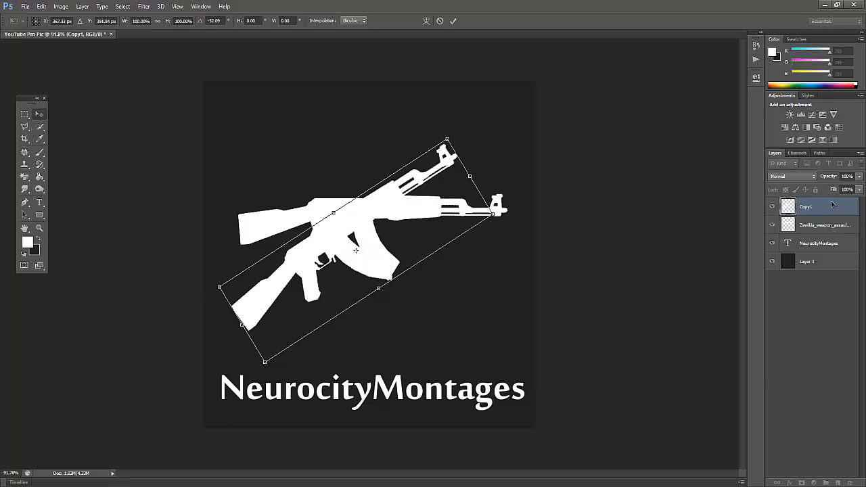
pyautogui.press('Return')
# Delete the original horizontal rifle layer and make Copy1 the active layer.
pyautogui.click(821, 220)
pyautogui.press('Delete')
pyautogui.click(811, 206)
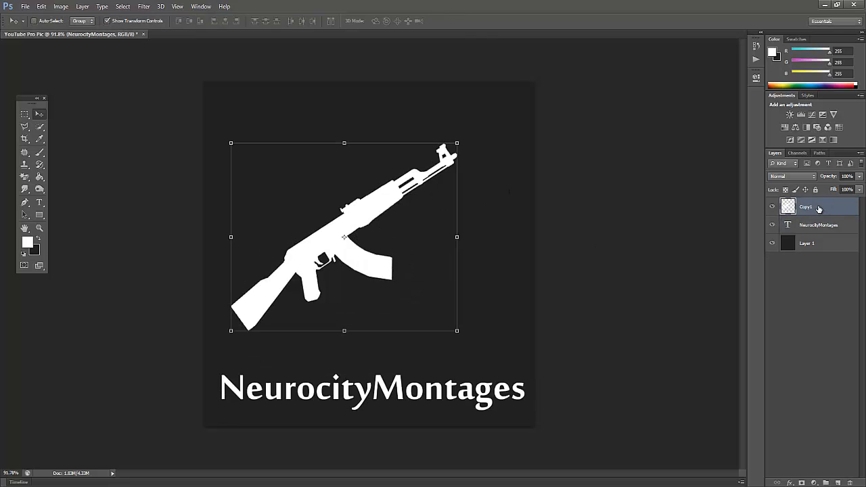
# Duplicate the Copy1 layer with its default name and shift the new rifle to the right of the first.
pyautogui.rightClick(811, 206)
pyautogui.click(715, 163)
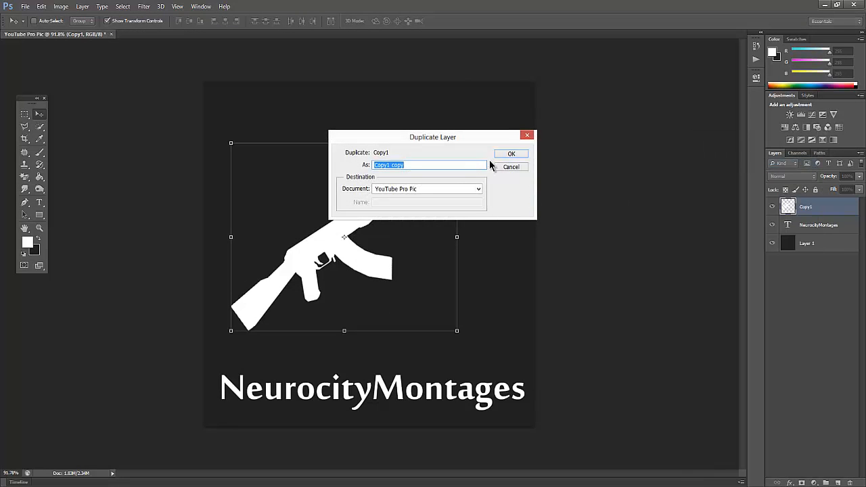
pyautogui.press('Return')
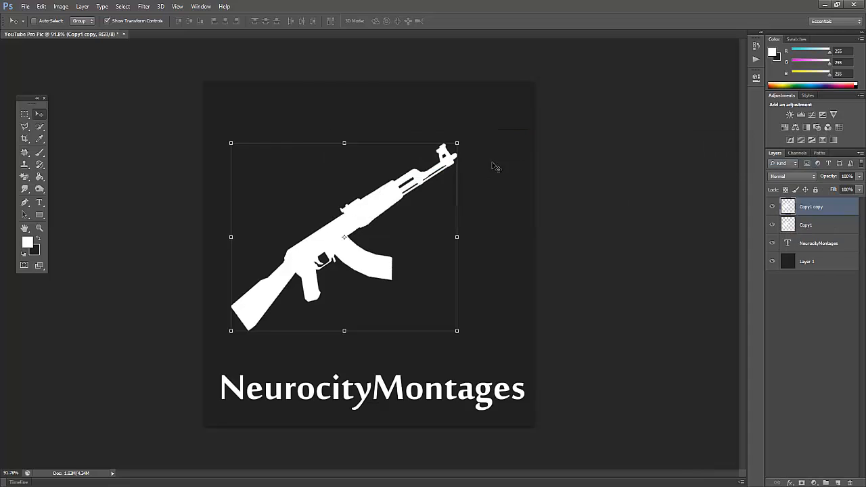
pyautogui.moveTo(324, 255); pyautogui.dragTo(401, 265)
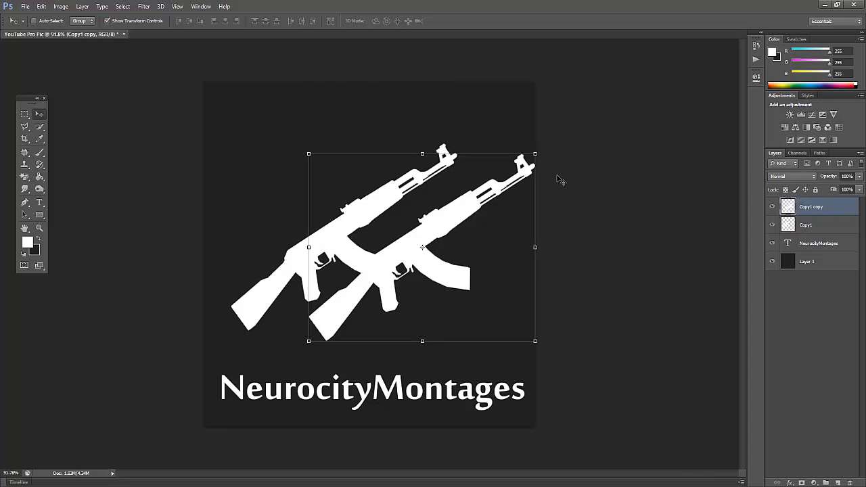
# Mirror the duplicated rifle horizontally to about -97.6% width and place it across the first rifle to form a symmetrical X.
pyautogui.moveTo(524, 245); pyautogui.dragTo(87, 241)
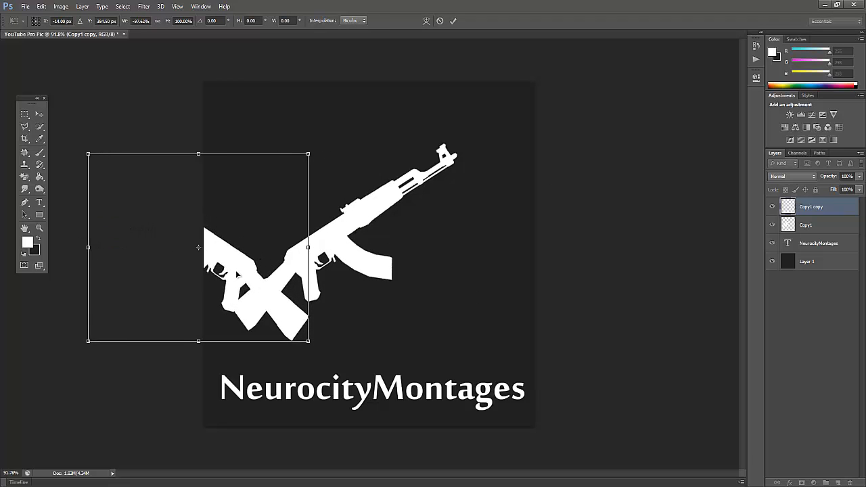
pyautogui.moveTo(237, 270); pyautogui.dragTo(433, 265)
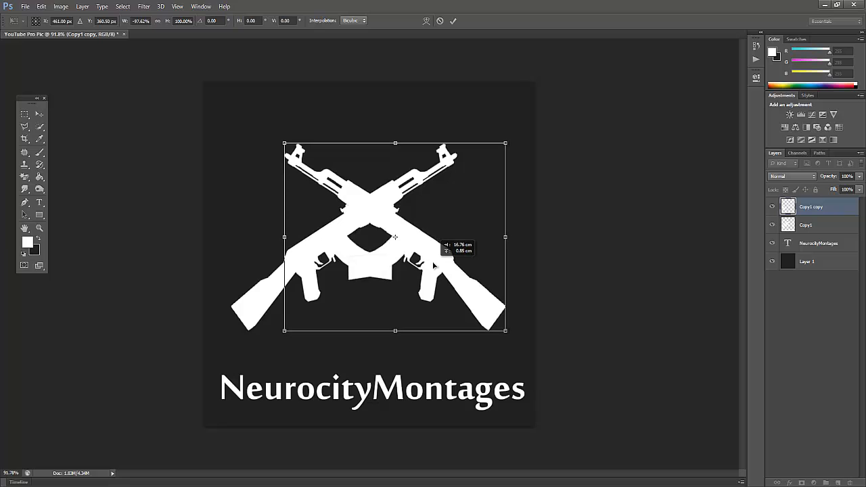
pyautogui.moveTo(433, 265); pyautogui.dragTo(433, 265)
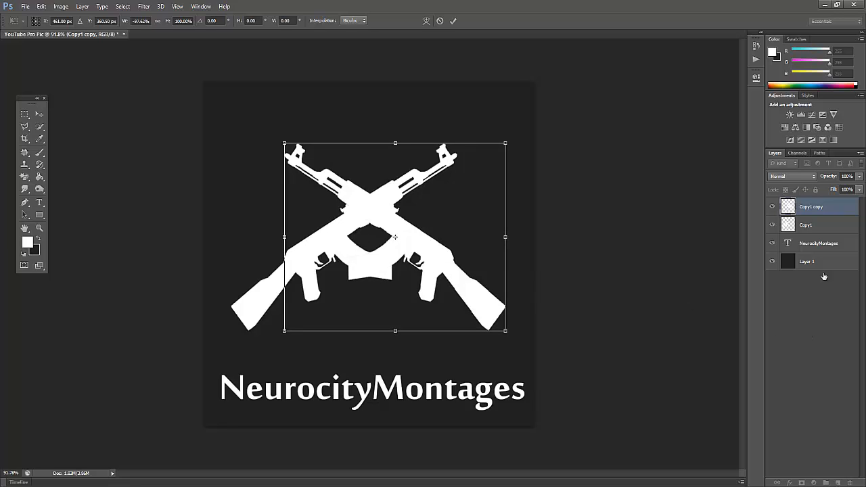
pyautogui.press('Return')
# Merge the two crossed rifle layers into a single layer.
pyautogui.keyDown('shift'); pyautogui.click(816, 229); pyautogui.keyUp('shift')
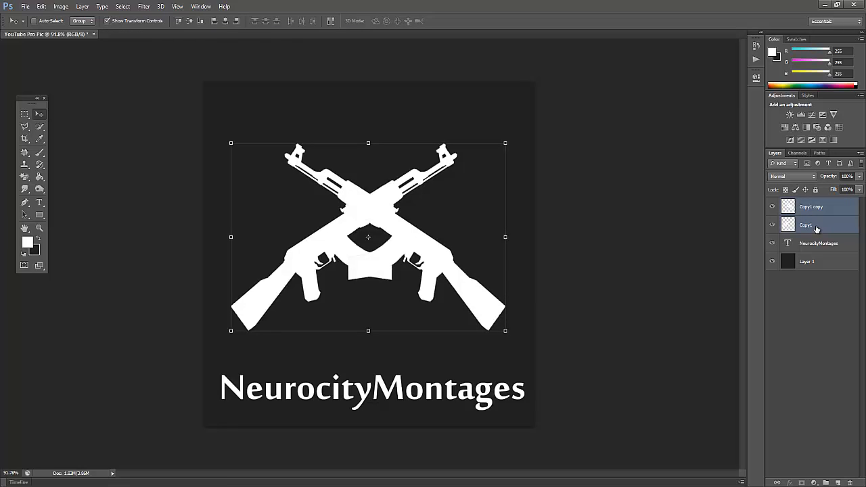
pyautogui.hotkey('ctrl', 'e')
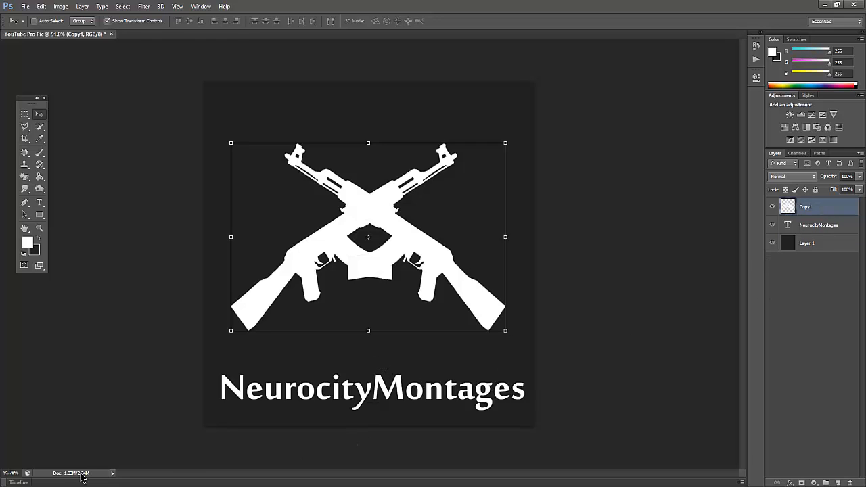
# Switch to the browser, check the shortcut for combining Photoshop layers, close that results page and return to Photoshop.
pyautogui.click(49, 485)
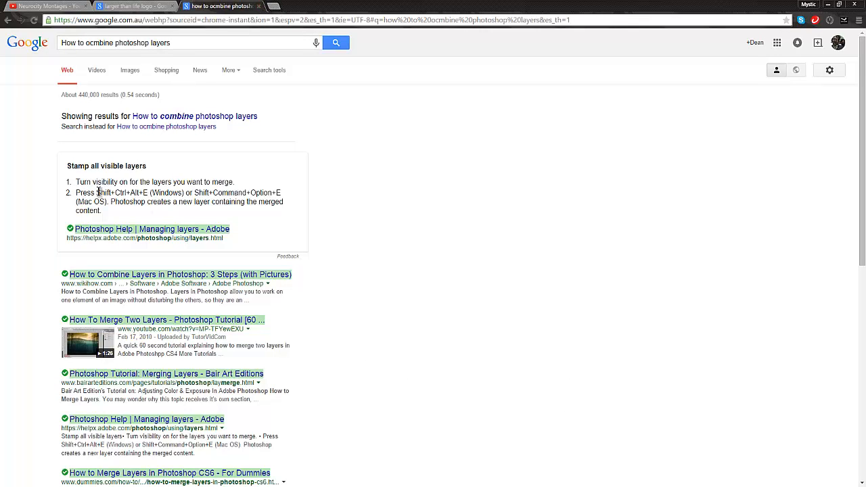
pyautogui.moveTo(82, 192); pyautogui.dragTo(221, 194)
pyautogui.click(258, 6)
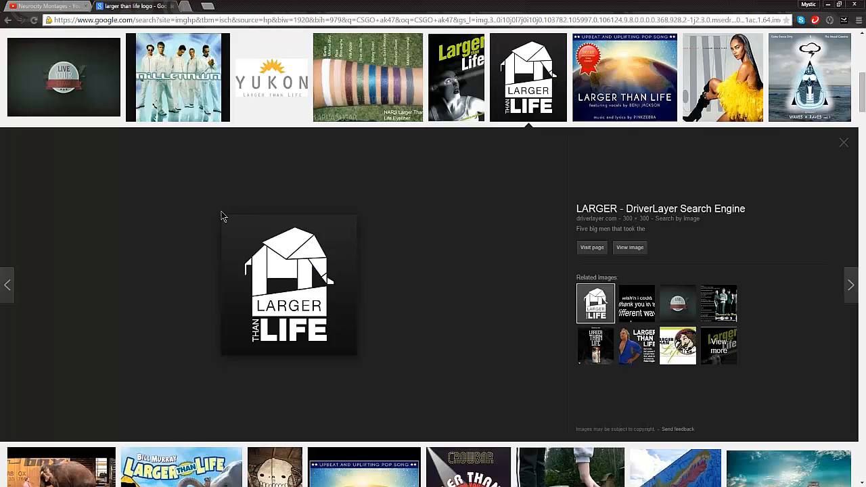
pyautogui.click(196, 483)
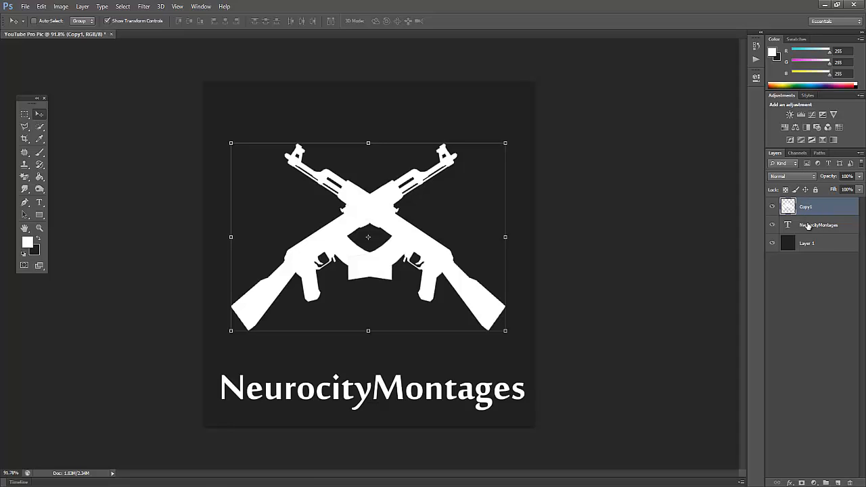
pyautogui.keyDown('shift'); pyautogui.click(807, 226); pyautogui.keyUp('shift')
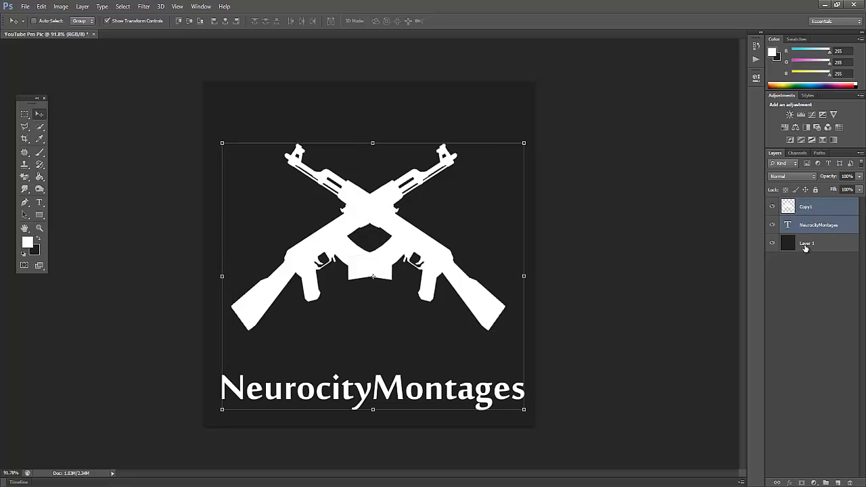
pyautogui.click(803, 211)
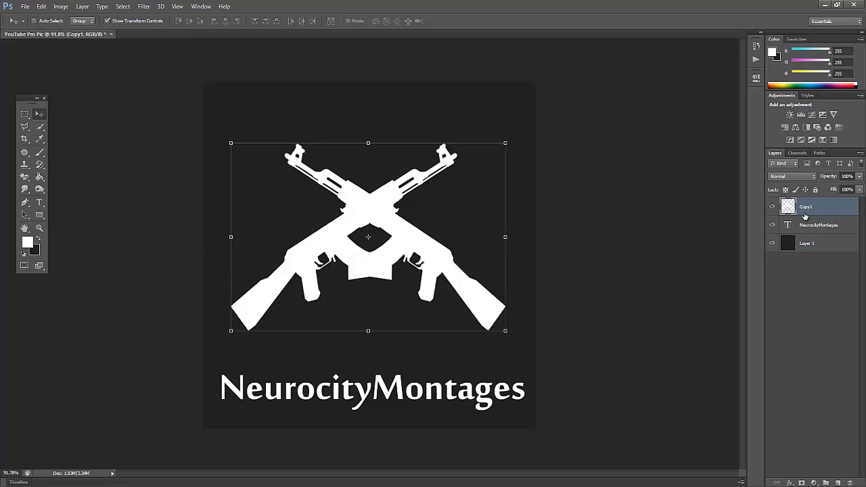
pyautogui.click(802, 225)
pyautogui.click(803, 243)
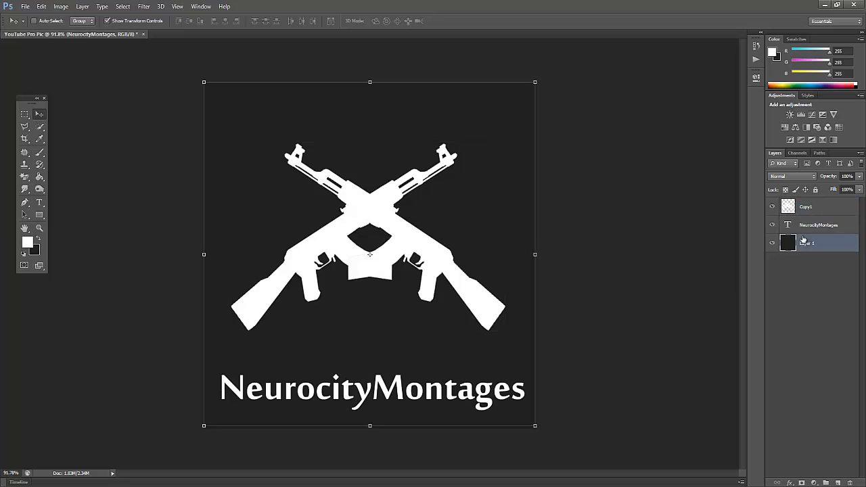
pyautogui.click(805, 225)
pyautogui.click(804, 209)
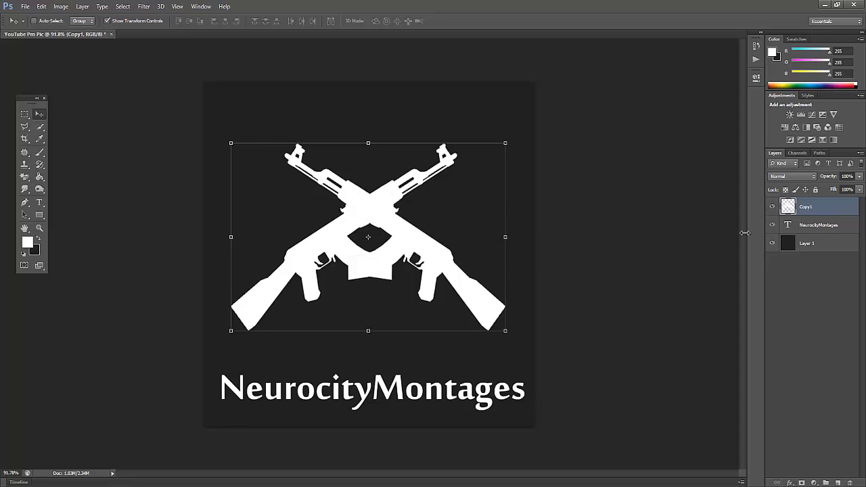
# Move only the merged crossed rifles straight down to the bottom of the canvas.
pyautogui.keyDown('shift'); pyautogui.click(817, 226); pyautogui.keyUp('shift')
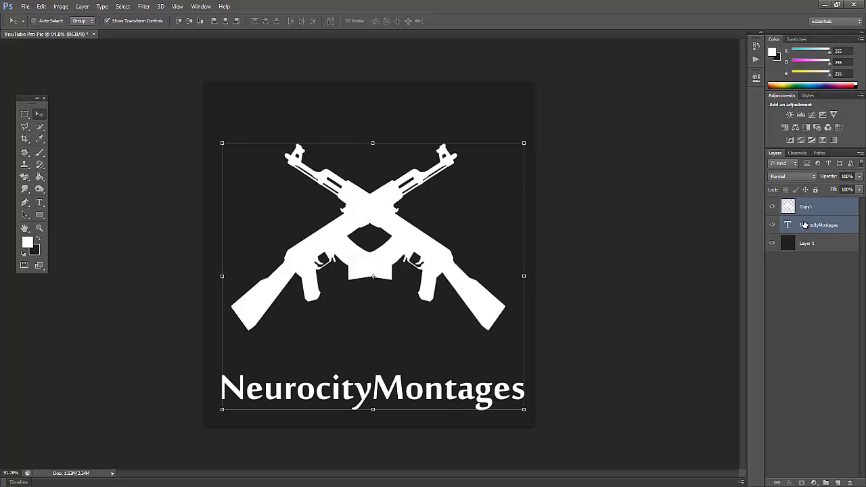
pyautogui.keyDown('ctrl'); pyautogui.click(803, 225); pyautogui.keyUp('ctrl')
pyautogui.moveTo(425, 257); pyautogui.dragTo(412, 350)
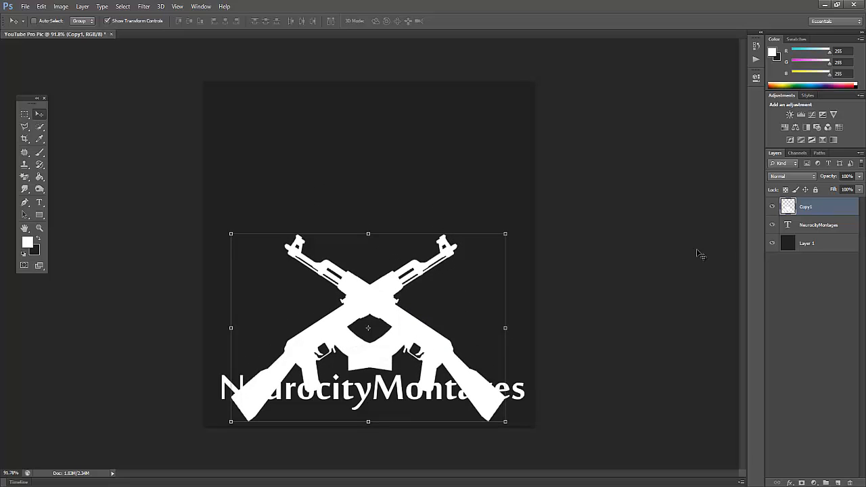
# Move the NeurocityMontages text up to just above the rifle muzzles, centre it roughly, and deselect all layers.
pyautogui.click(822, 233)
pyautogui.moveTo(408, 402); pyautogui.dragTo(406, 234)
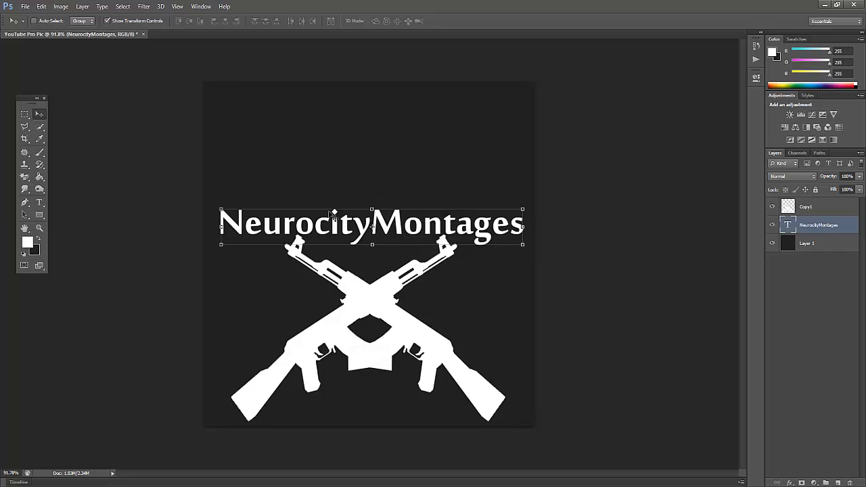
pyautogui.moveTo(347, 229); pyautogui.dragTo(352, 232)
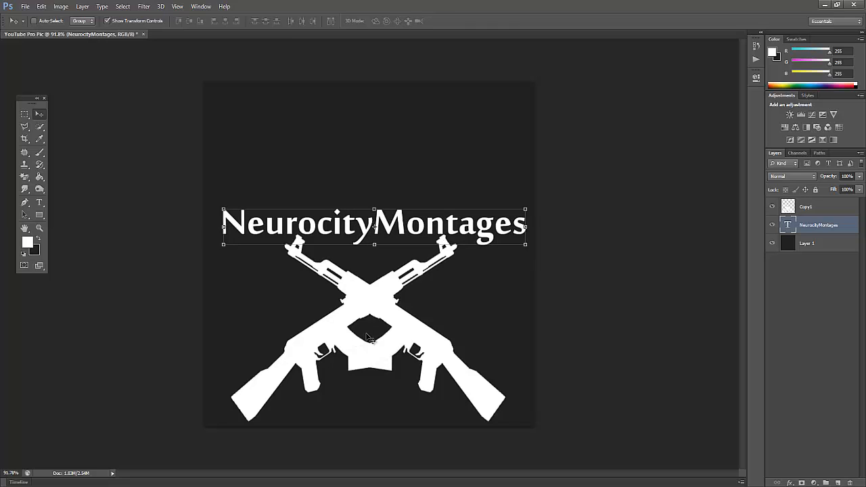
pyautogui.click(812, 306)
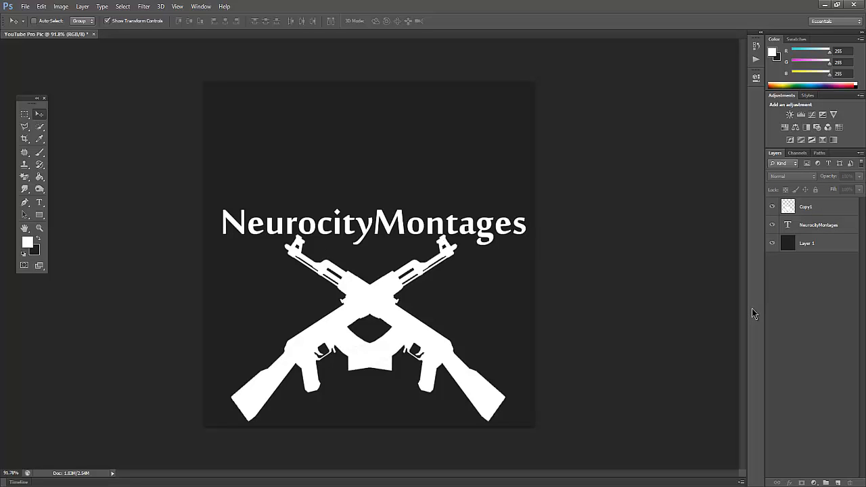
# Delete the NeurocityMontages text layer.
pyautogui.click(810, 232)
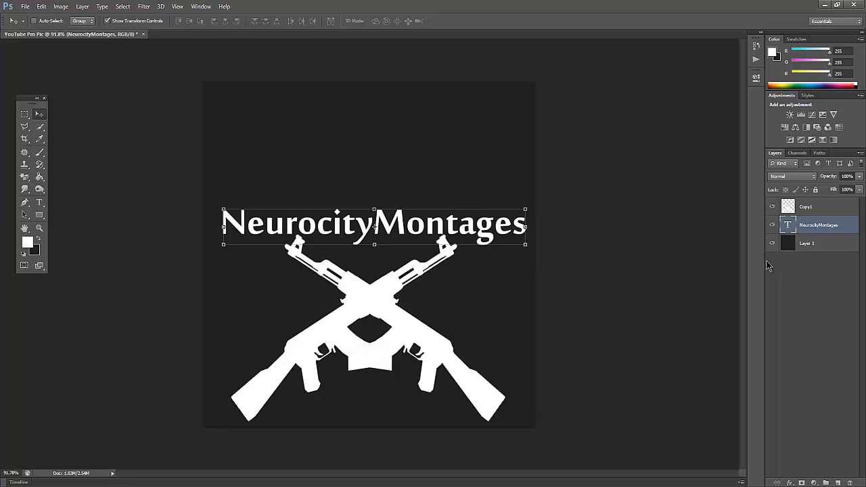
pyautogui.press('Delete')
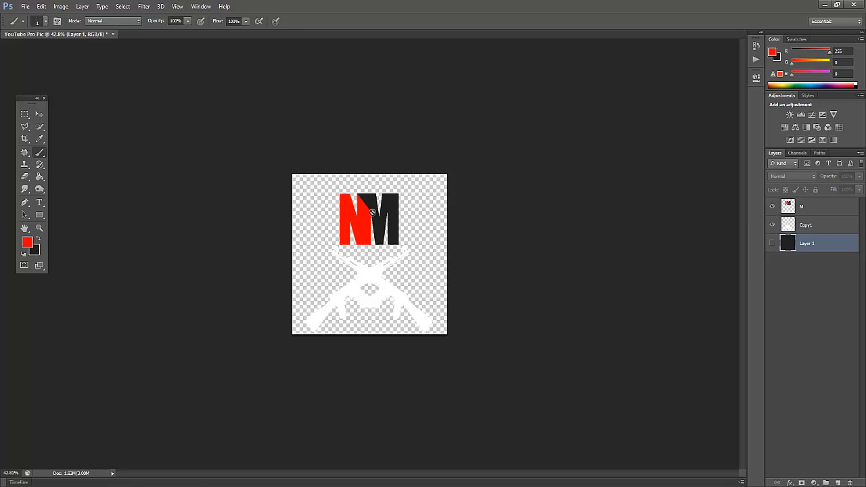
# On layer M, outline the red triangle at the N's upper-right corner with the Polygonal Lasso tool.
pyautogui.click(795, 207)
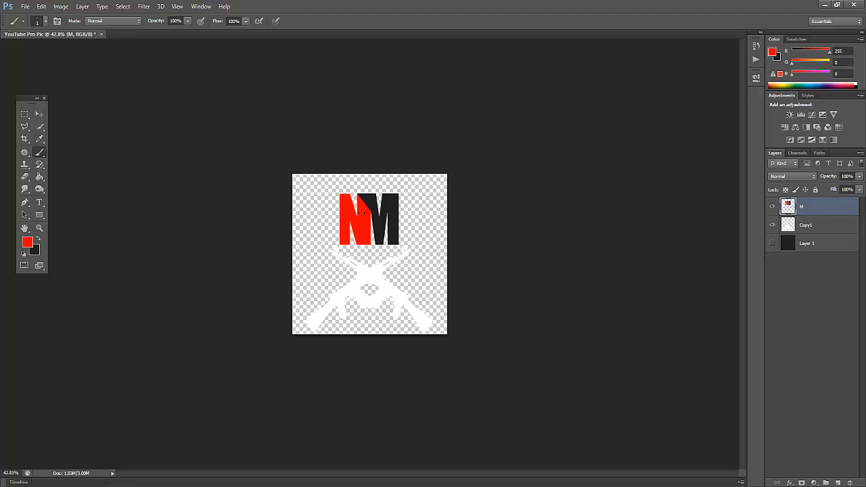
pyautogui.scroll(8, 371, 197)
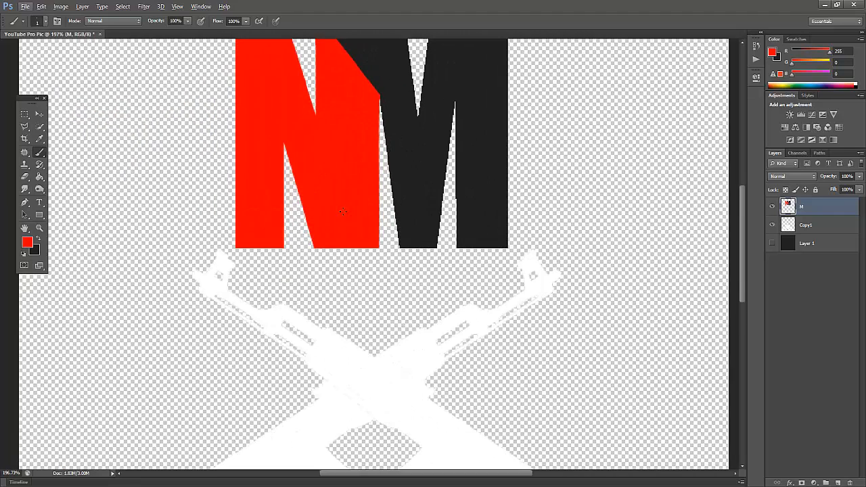
pyautogui.click(24, 127)
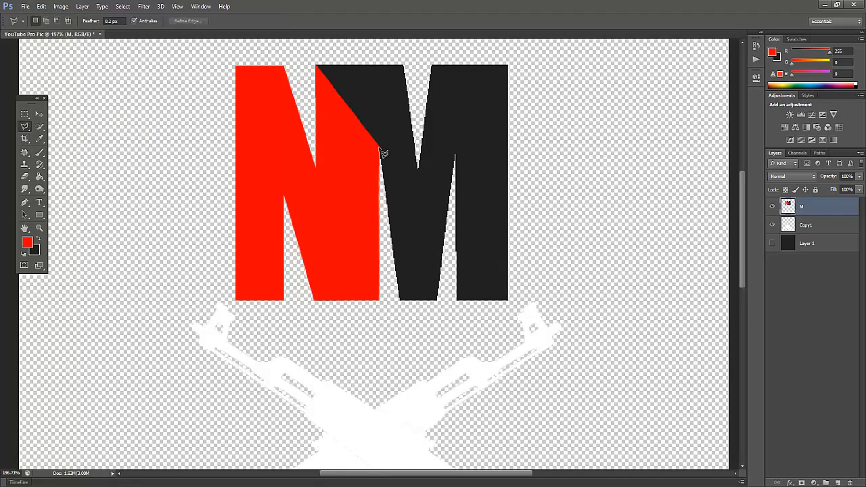
pyautogui.click(380, 147)
pyautogui.click(316, 167)
pyautogui.click(317, 66)
pyautogui.click(379, 147)
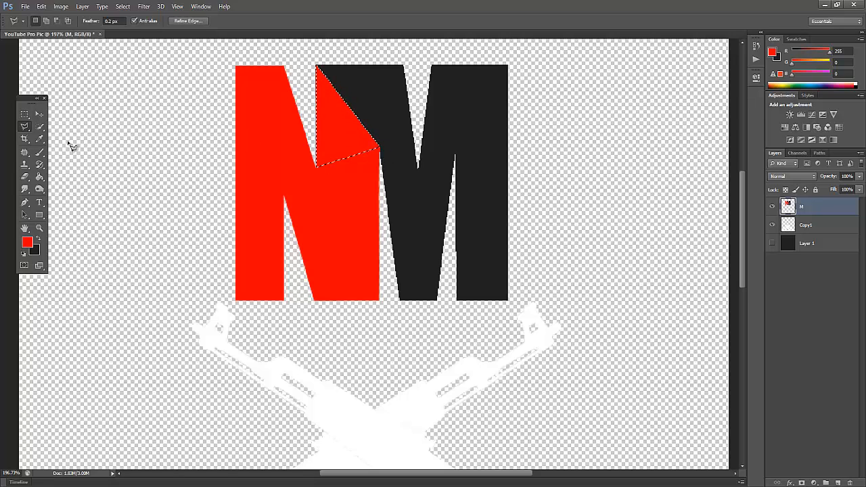
# Swap the foreground and background colours, fill the selected triangle with dark grey using the Paint Bucket, and clear the selection.
pyautogui.click(37, 179)
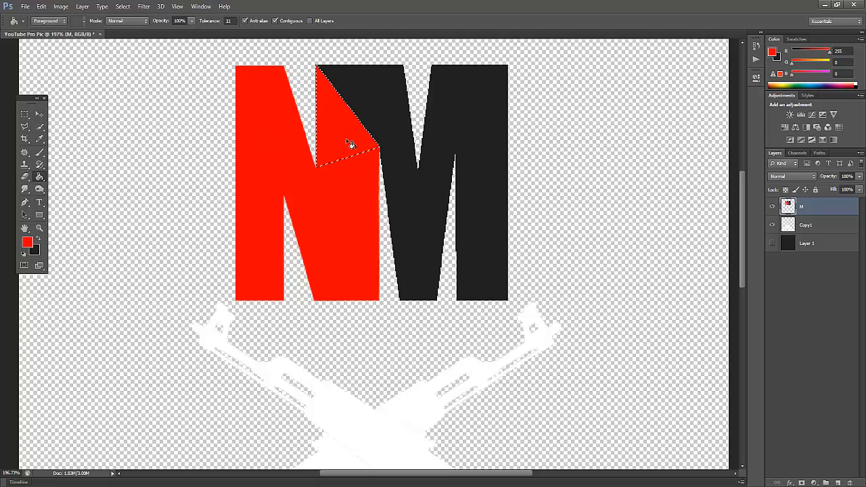
pyautogui.click(38, 239)
pyautogui.click(349, 122)
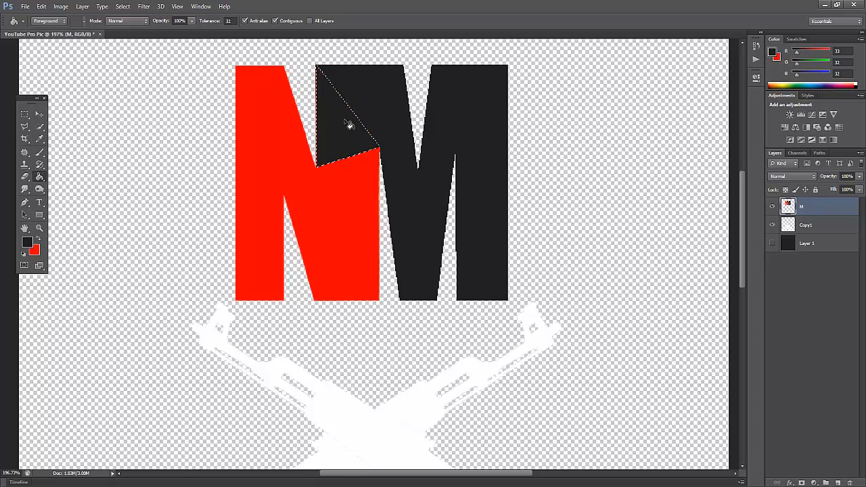
pyautogui.scroll(-5, 351, 135)
pyautogui.click(785, 310)
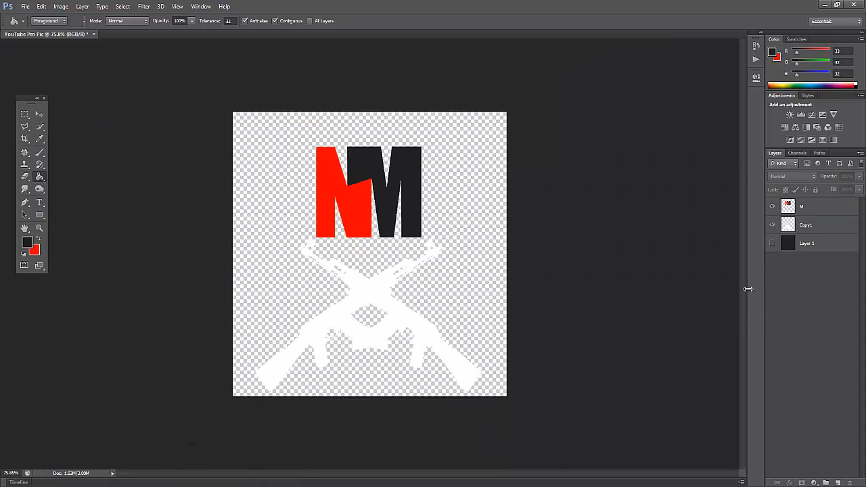
# Undo the last dark grey triangle fill and its selection on the NM monogram, and deselect all layers.
pyautogui.scroll(-4, 663, 286)
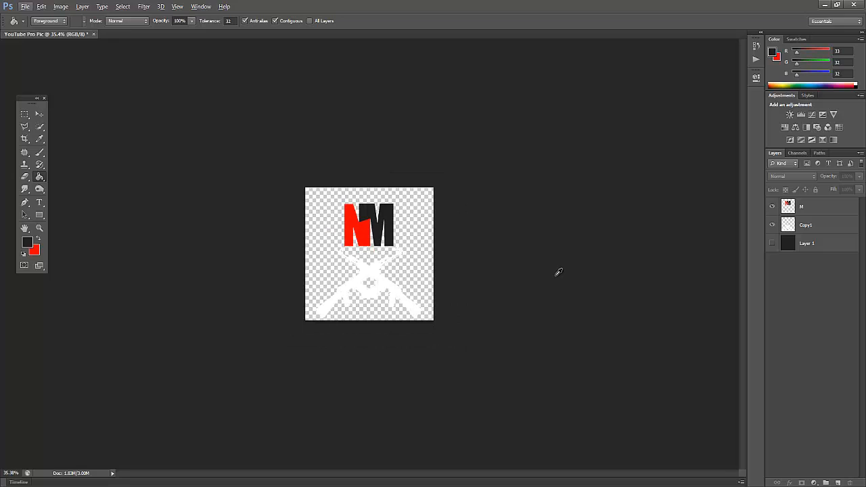
pyautogui.hotkey('ctrl', 'alt', 'z')
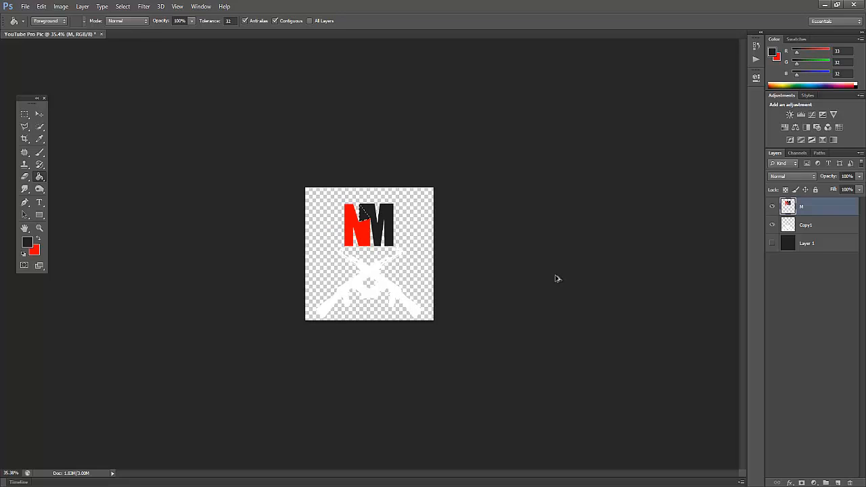
pyautogui.hotkey('ctrl', 'alt', 'z')
pyautogui.click(838, 297)
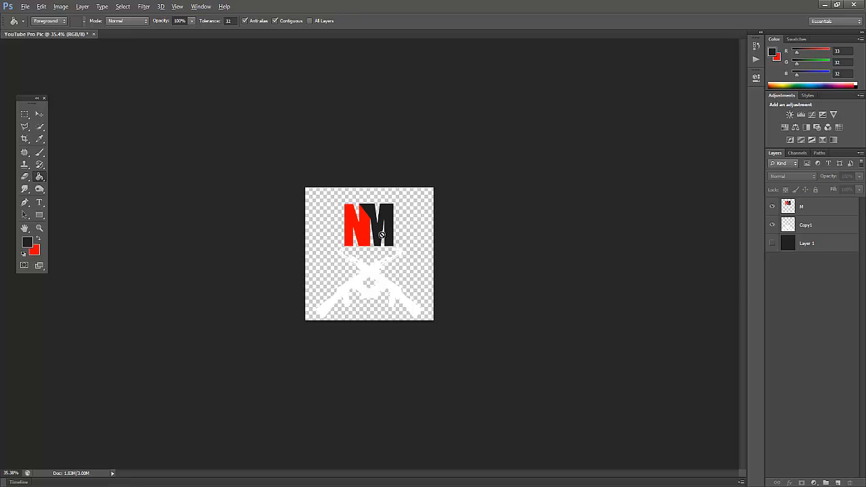
pyautogui.keyDown('alt'); pyautogui.scroll(5, 382, 235); pyautogui.keyUp('alt')
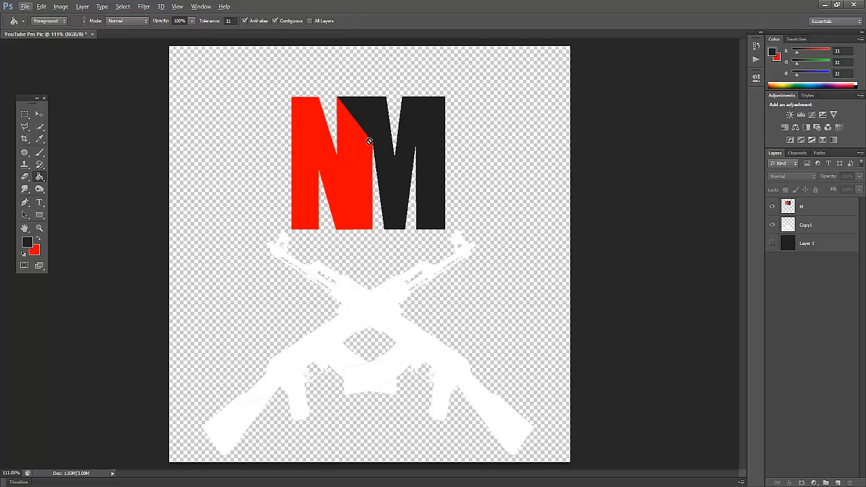
# Check how the monogram and rifles look against the dark Layer 1 background, and leave that layer hidden.
pyautogui.click(39, 114)
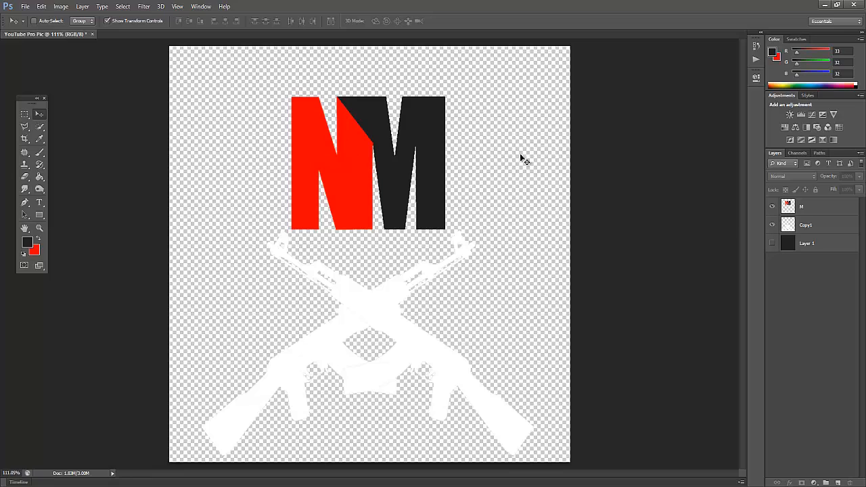
pyautogui.click(771, 243)
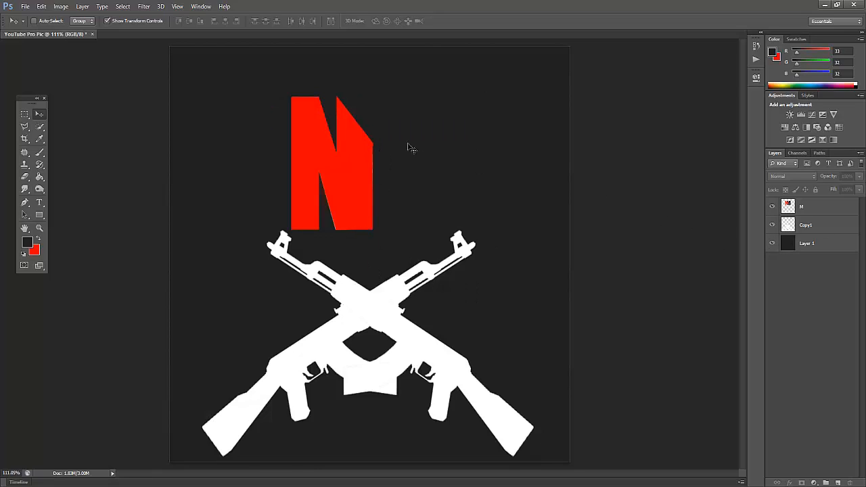
pyautogui.click(772, 245)
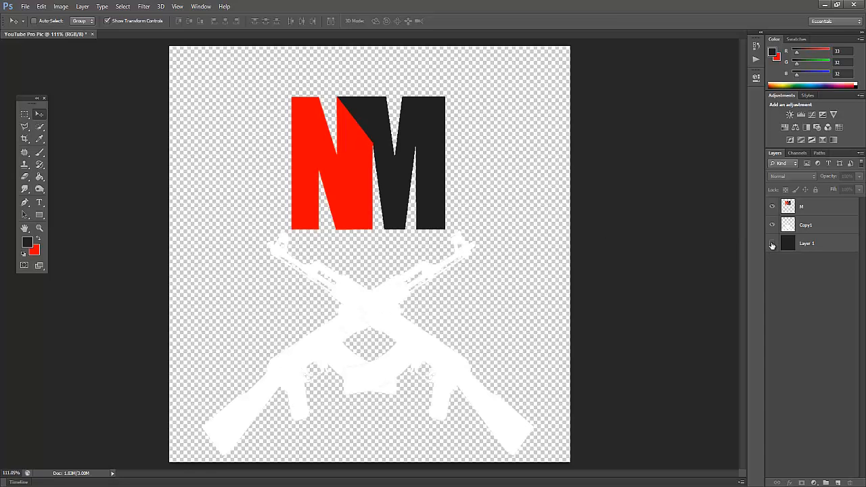
pyautogui.click(773, 245)
pyautogui.click(772, 245)
pyautogui.click(773, 245)
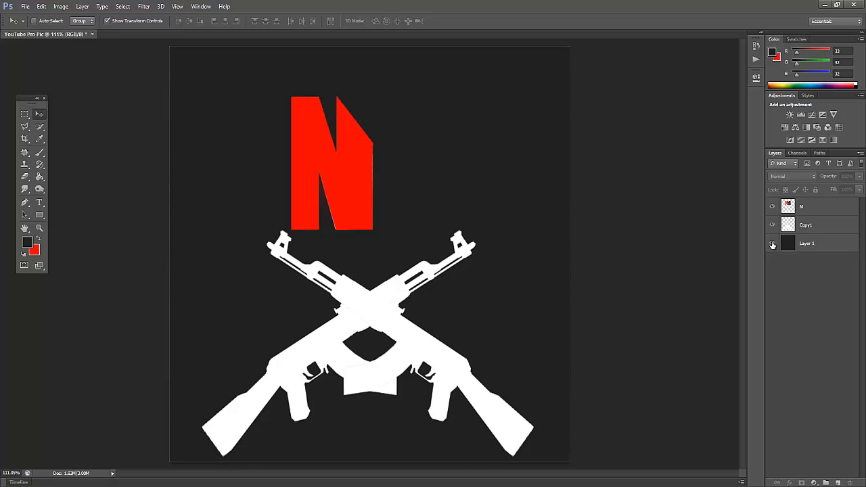
pyautogui.click(772, 245)
# Switch to Chrome, find the transparent kneeling soldier among the Counter-Strike image results, and save it to the desktop.
pyautogui.hotkey('alt', 'Tab')
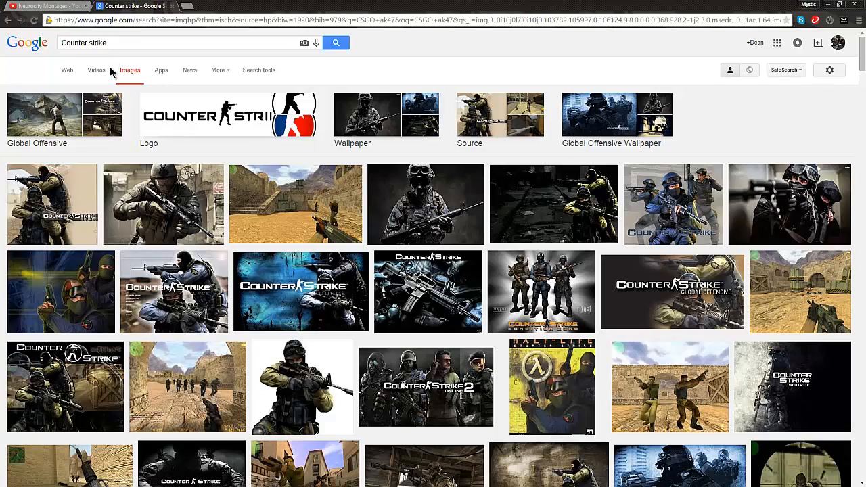
pyautogui.scroll(-5, 117, 143)
pyautogui.scroll(2, 116, 143)
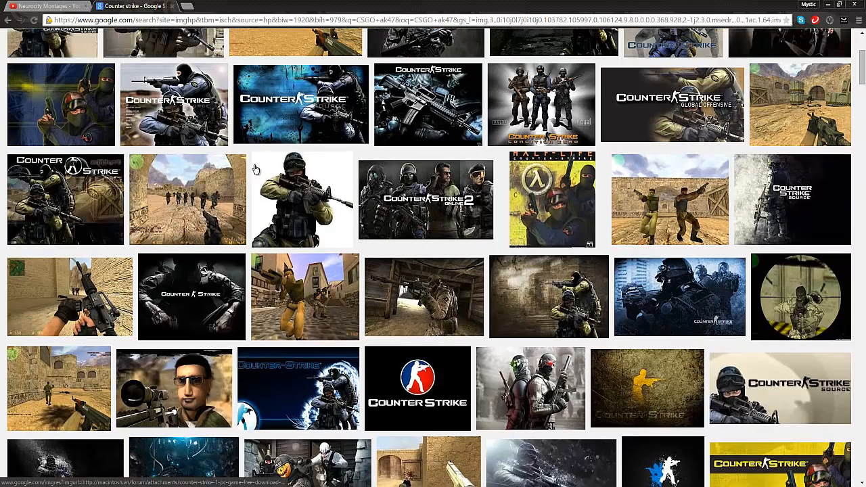
pyautogui.click(302, 197)
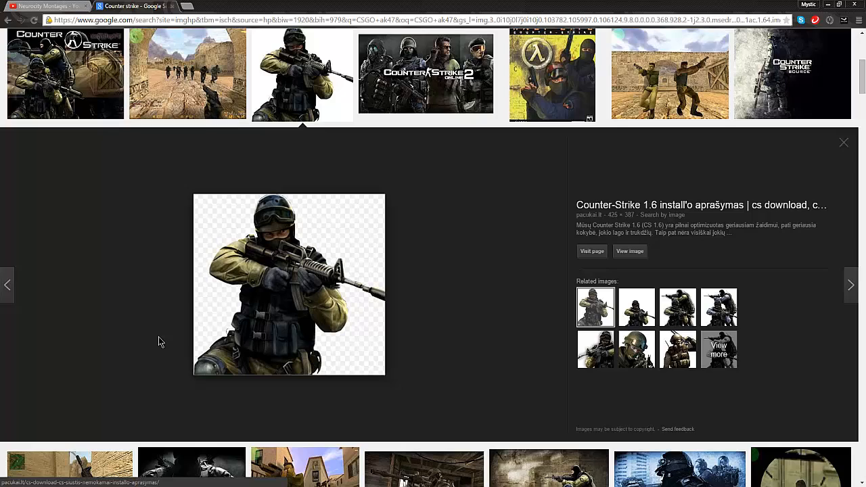
pyautogui.moveTo(217, 284); pyautogui.dragTo(518, 399)
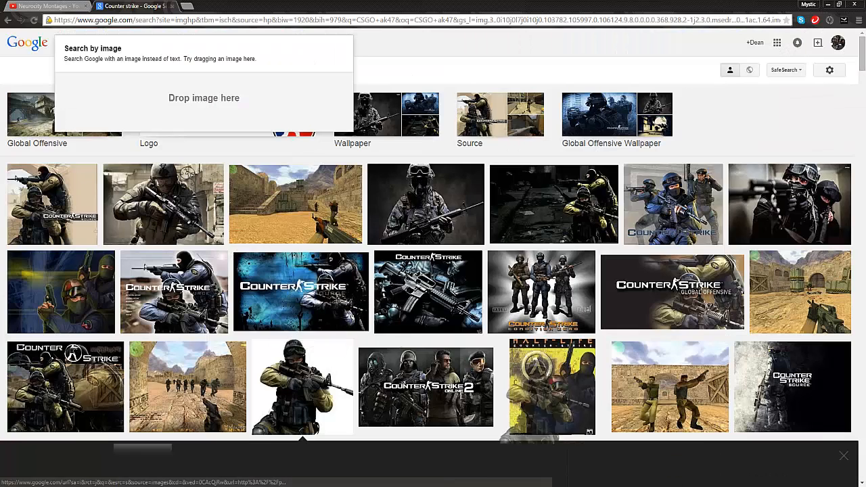
pyautogui.moveTo(545, 425); pyautogui.dragTo(598, 224)
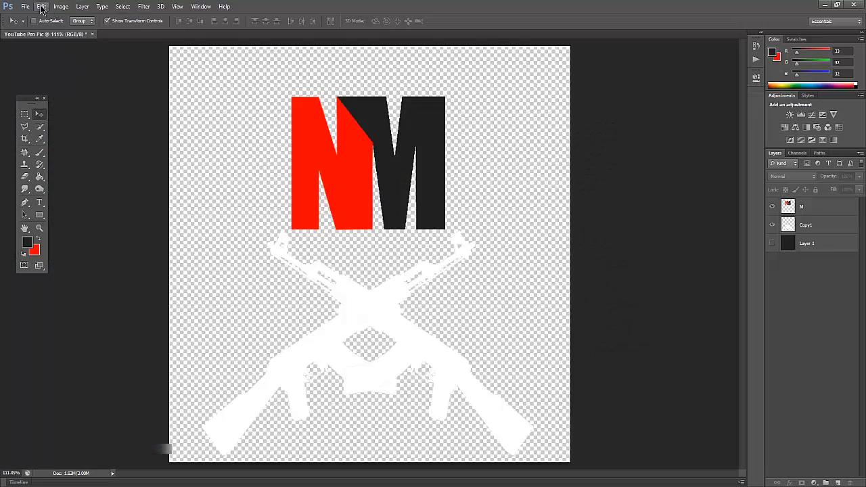
pyautogui.click(26, 7)
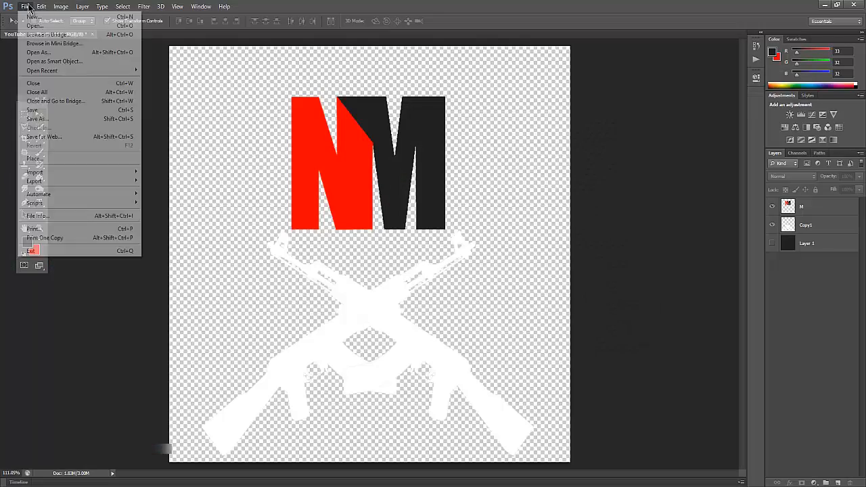
pyautogui.click(34, 158)
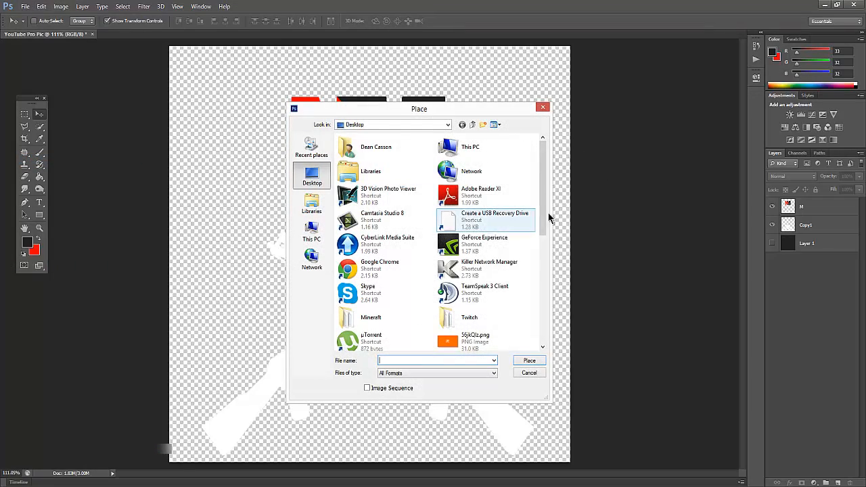
pyautogui.moveTo(545, 168); pyautogui.dragTo(545, 244)
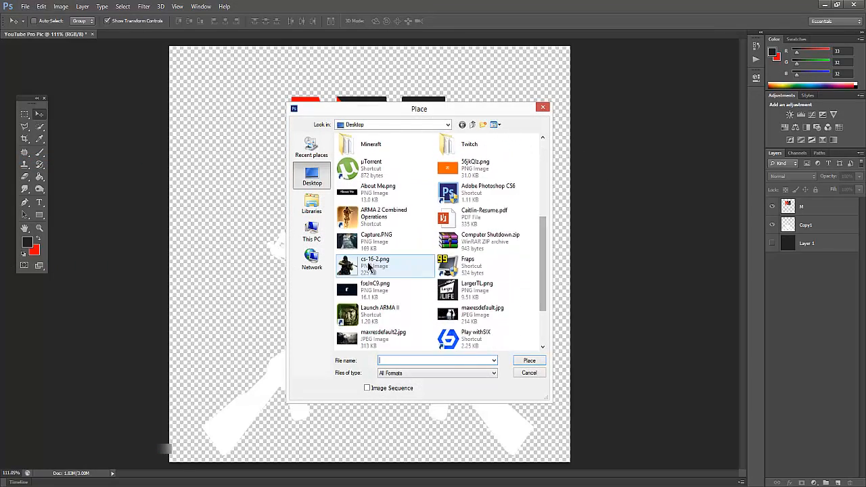
pyautogui.click(369, 268)
pyautogui.click(529, 359)
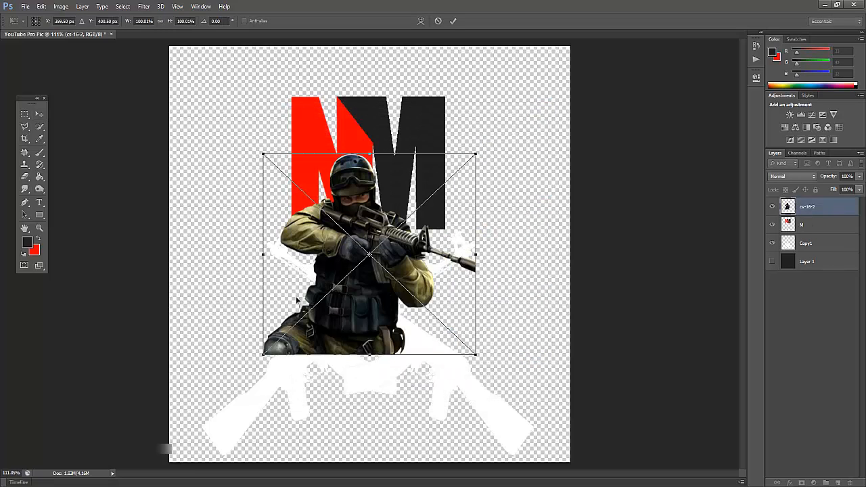
pyautogui.moveTo(297, 300); pyautogui.dragTo(209, 407)
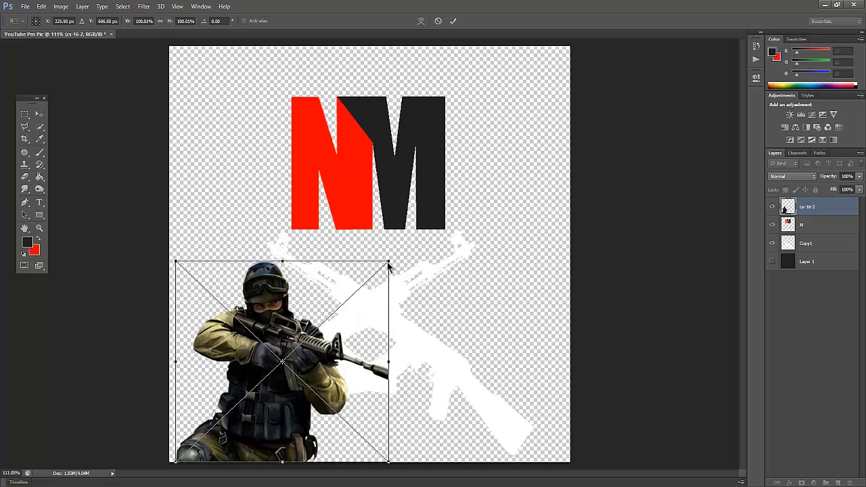
pyautogui.moveTo(389, 262)
pyautogui.mouseDown()
pyautogui.moveTo(445, 196)
pyautogui.moveTo(396, 247)
pyautogui.moveTo(399, 257)
pyautogui.mouseUp()
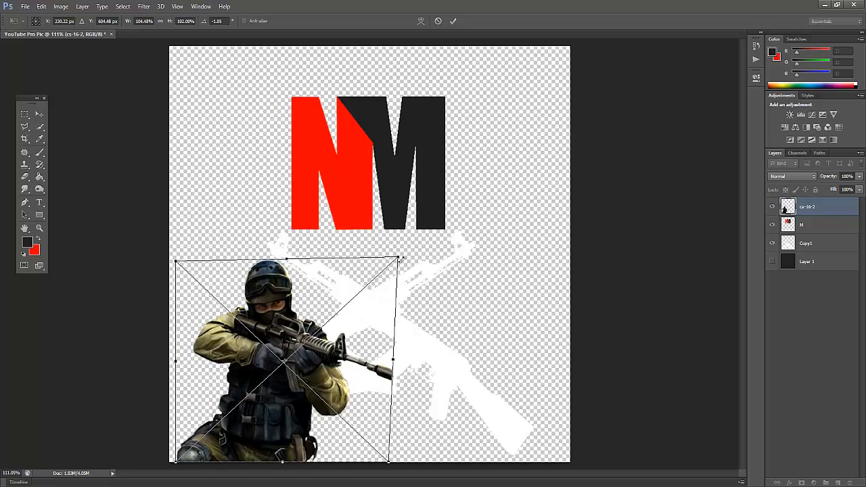
pyautogui.press('Escape')
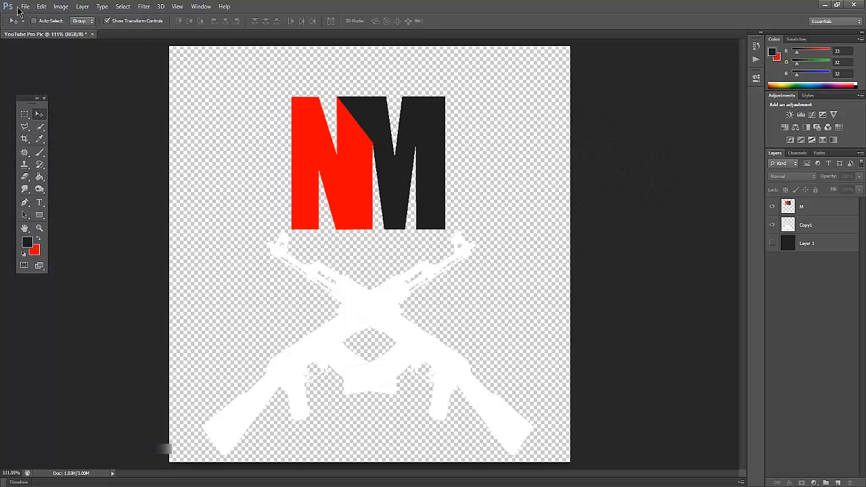
# Place the desktop file cs-16-2.png in the YouTube Pro Pic document in Photoshop.
pyautogui.click(25, 6)
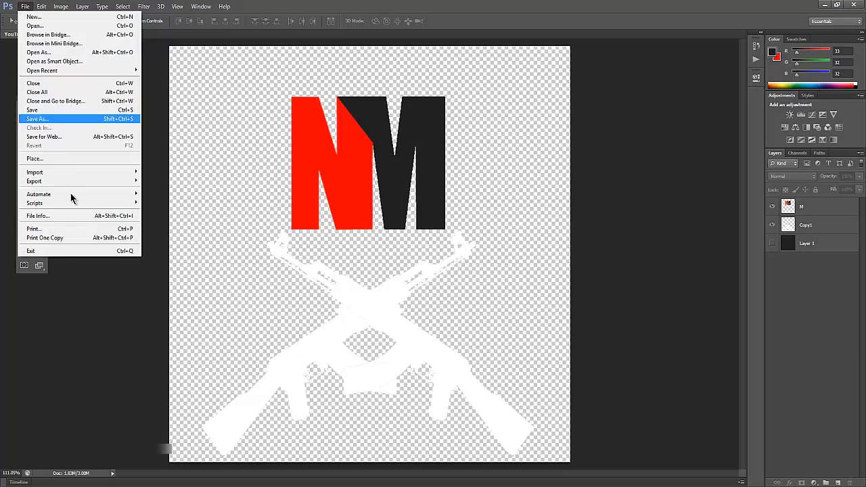
pyautogui.click(50, 160)
pyautogui.moveTo(544, 178); pyautogui.dragTo(543, 260)
pyautogui.click(374, 245)
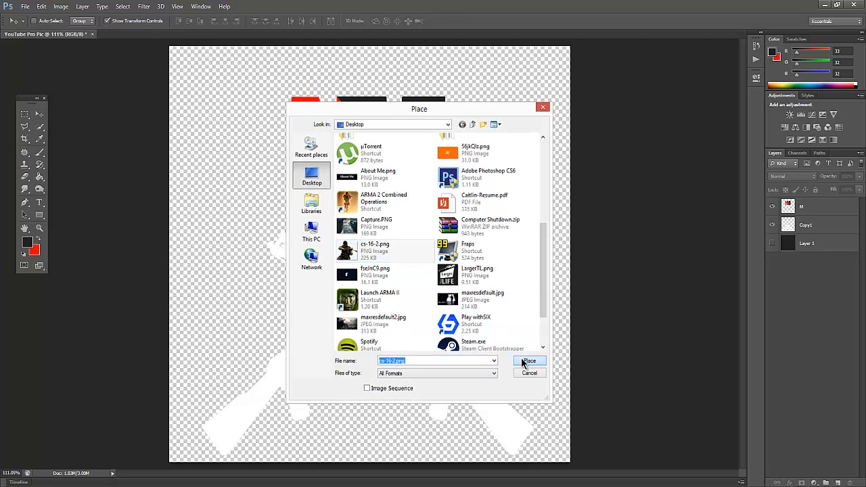
pyautogui.click(528, 361)
# Enlarge the placed soldier proportionally to about 155%, move it to the canvas's lower-left corner, and commit the placement.
pyautogui.moveTo(476, 155); pyautogui.dragTo(581, 32)
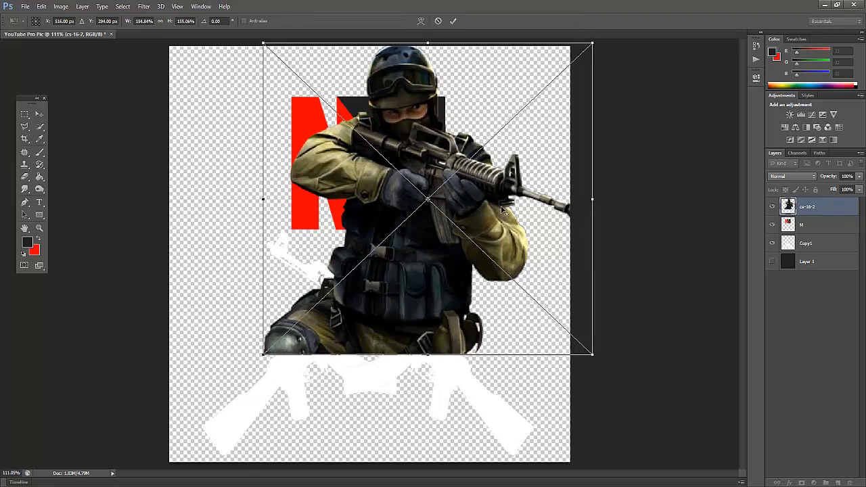
pyautogui.scroll(-3, 405, 226)
pyautogui.moveTo(399, 231); pyautogui.dragTo(347, 298)
pyautogui.press('Return')
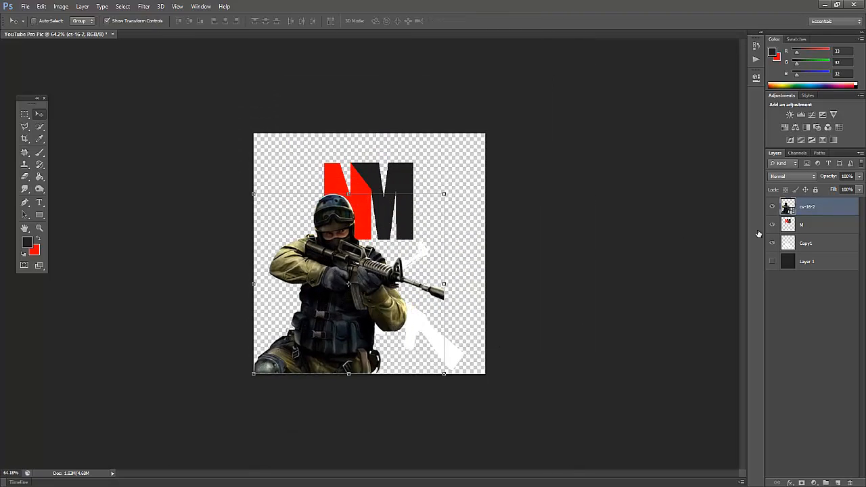
# Put layer cs-16-2 beneath Copy1 and shift the soldier further down and left, partly off the canvas.
pyautogui.moveTo(801, 214); pyautogui.dragTo(799, 253)
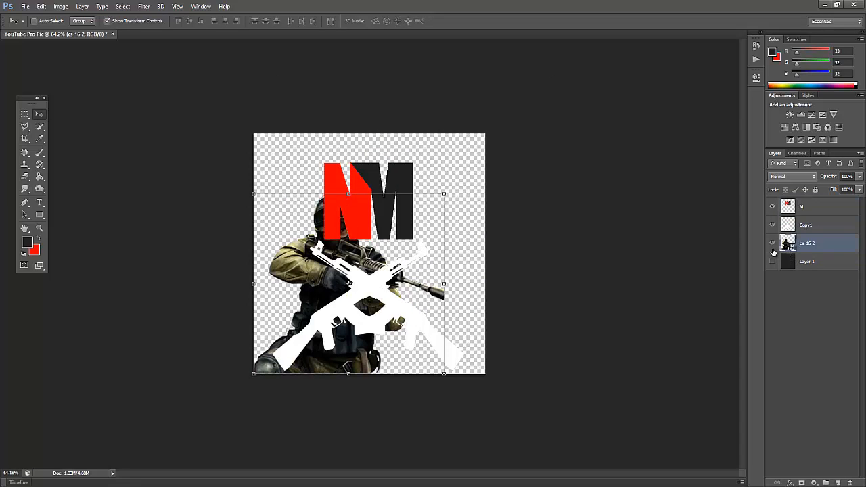
pyautogui.moveTo(347, 308); pyautogui.dragTo(305, 348)
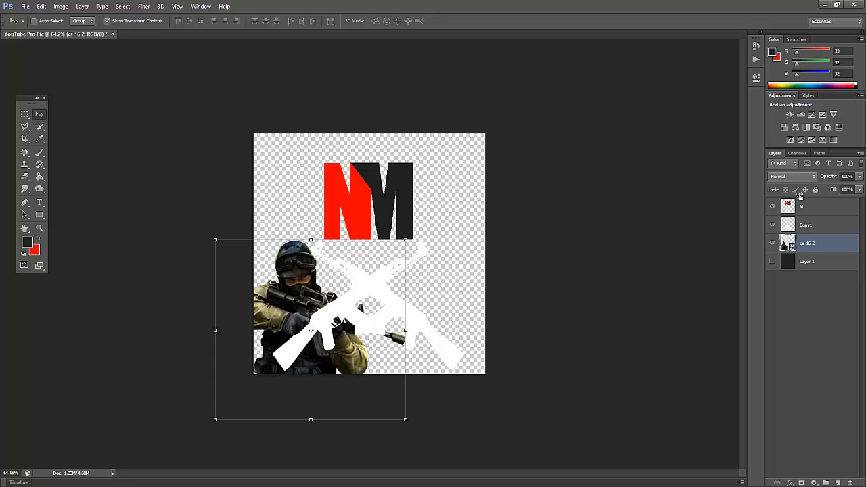
pyautogui.click(859, 177)
pyautogui.moveTo(858, 186)
pyautogui.mouseDown()
pyautogui.moveTo(833, 193)
pyautogui.moveTo(861, 196)
pyautogui.mouseUp()
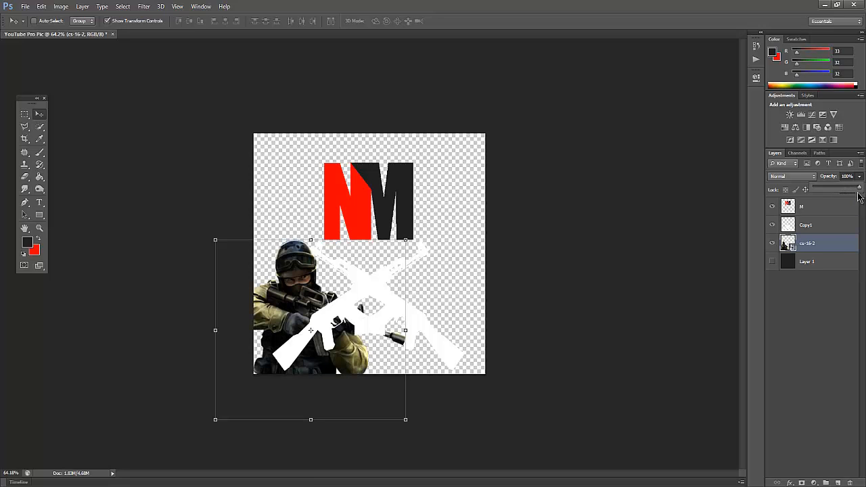
pyautogui.click(774, 344)
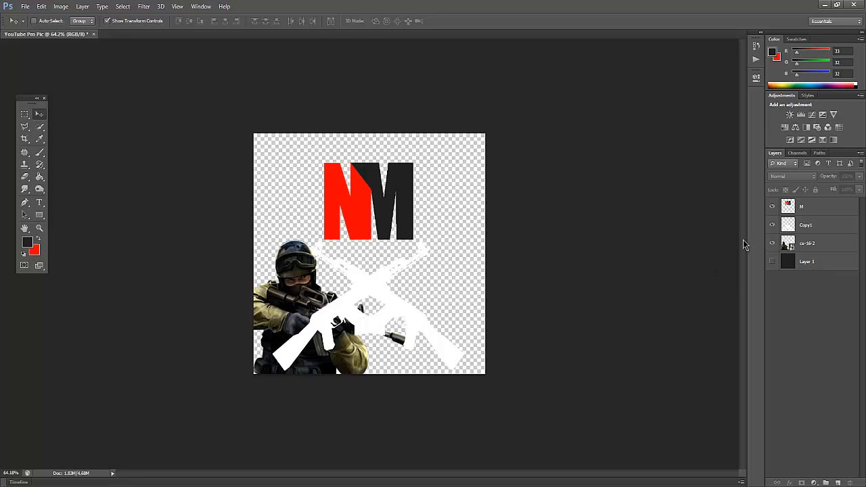
# Move the crossed rifles on layer Copy1 straight up behind the NM monogram, and check the result against the dark Layer 1 background.
pyautogui.click(806, 227)
pyautogui.click(806, 245)
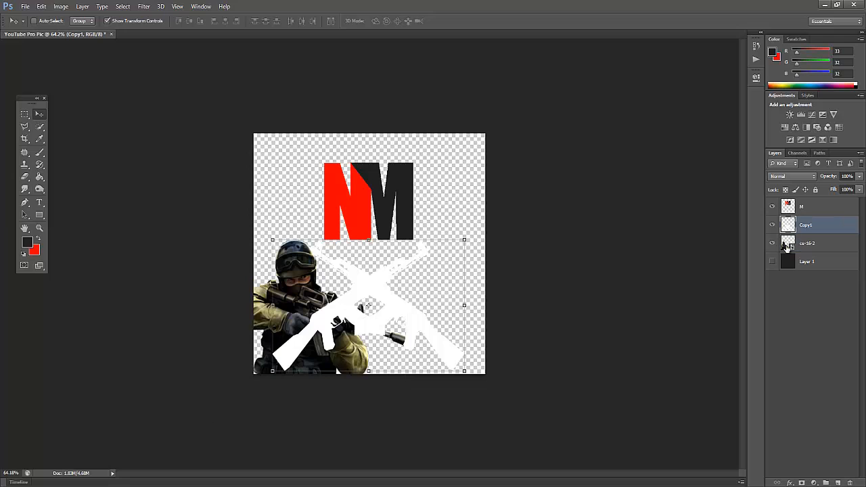
pyautogui.moveTo(314, 356); pyautogui.dragTo(319, 228)
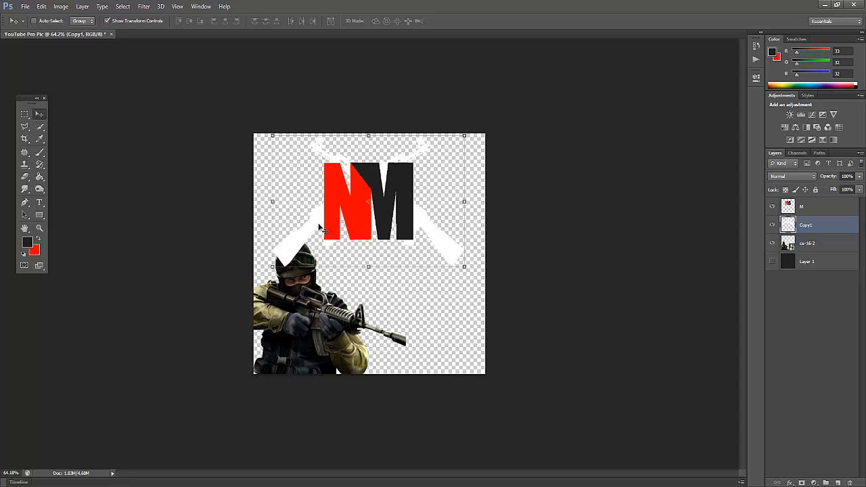
pyautogui.click(831, 352)
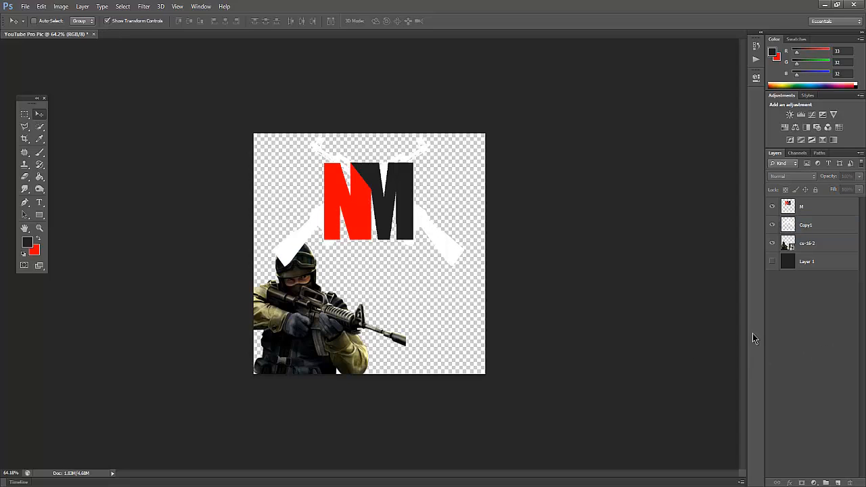
pyautogui.click(772, 263)
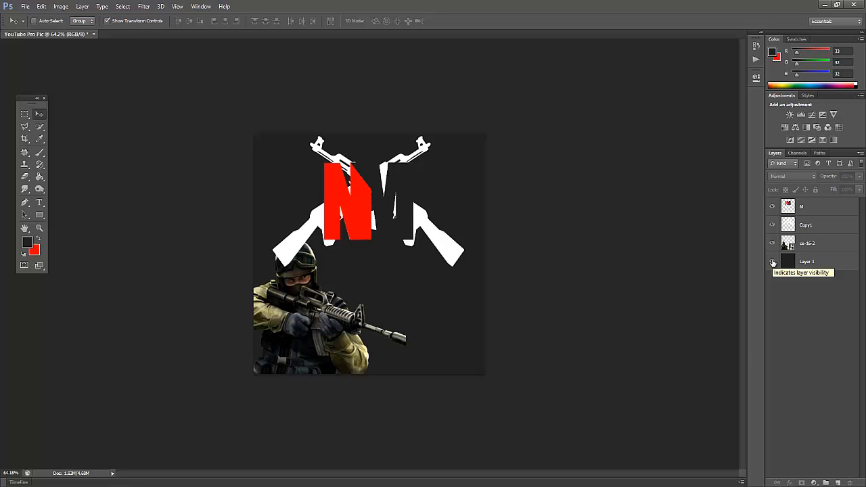
pyautogui.click(772, 262)
# Switch to Chrome and look through the related Counter-Strike images and the Free HD Render blog for a second soldier picture.
pyautogui.click(826, 4)
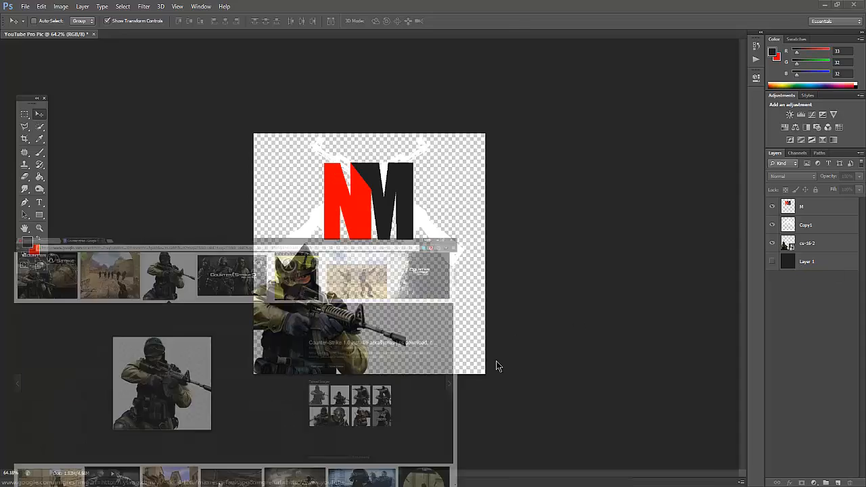
pyautogui.click(584, 321)
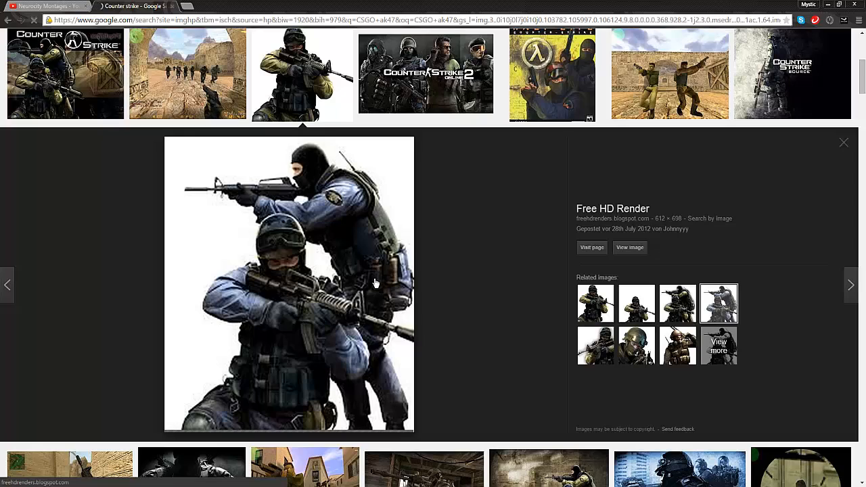
pyautogui.scroll(-3, 376, 282)
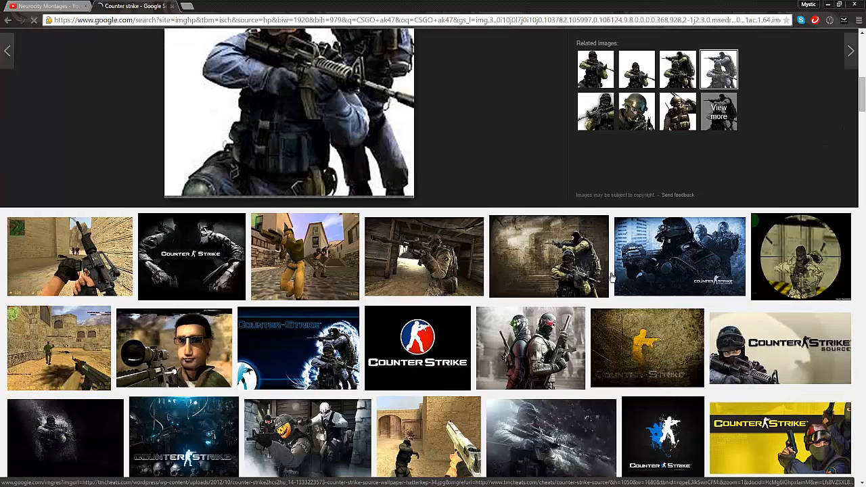
pyautogui.scroll(-2, 596, 300)
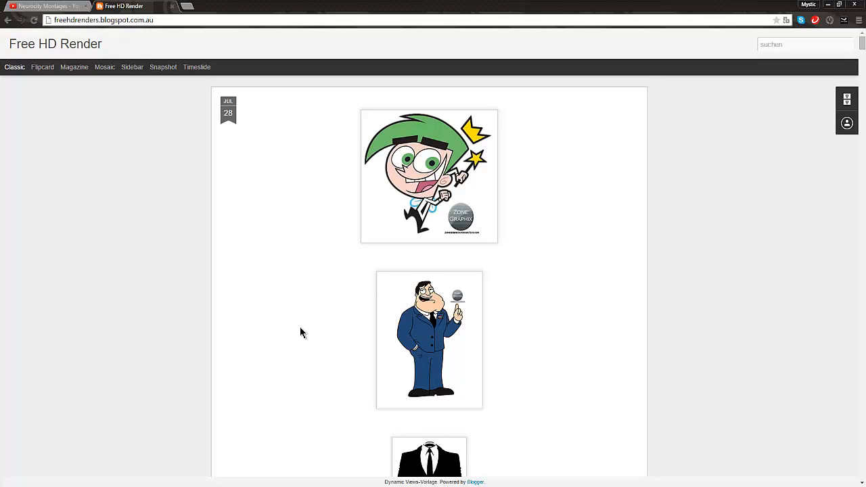
pyautogui.scroll(-10, 301, 332)
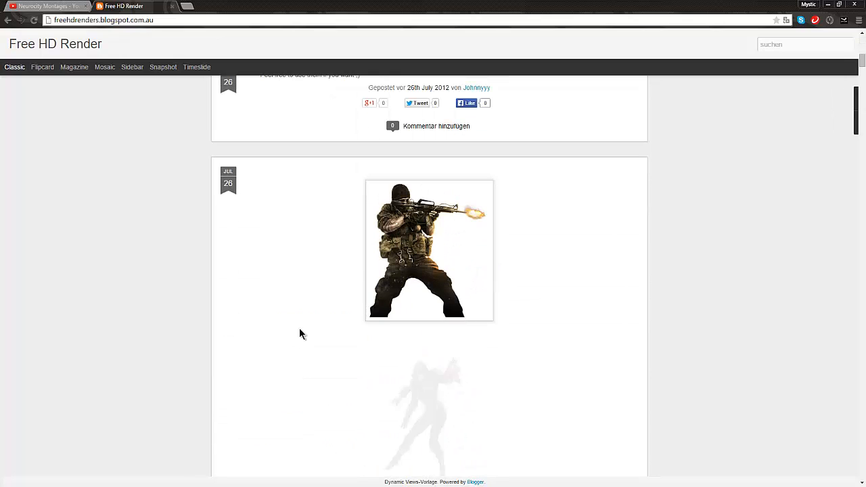
pyautogui.scroll(-5, 301, 333)
pyautogui.scroll(-3, 301, 334)
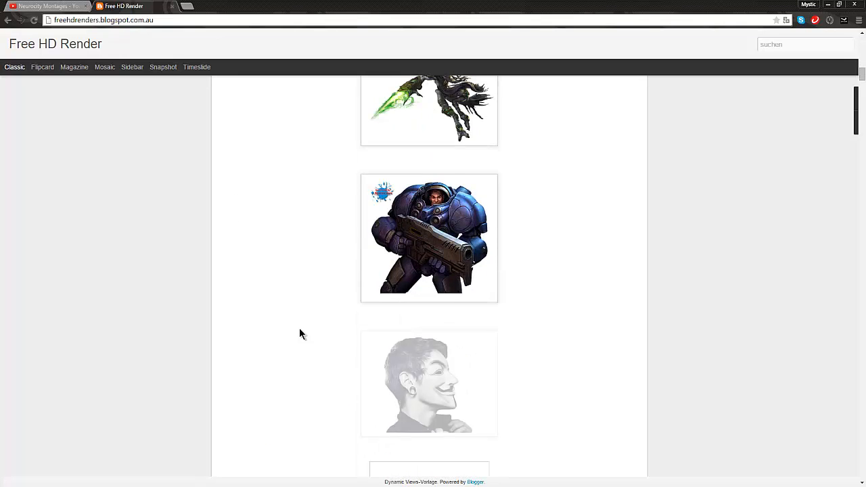
pyautogui.scroll(5, 299, 328)
pyautogui.hotkey('alt', 'Left')
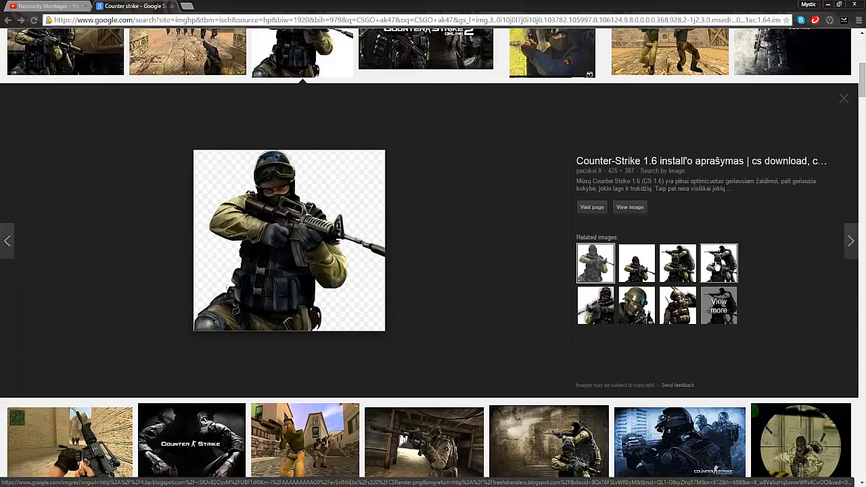
# Save the Free HD Render picture of two blue-clad soldiers to the desktop as images.jpg and return to Photoshop.
pyautogui.click(718, 264)
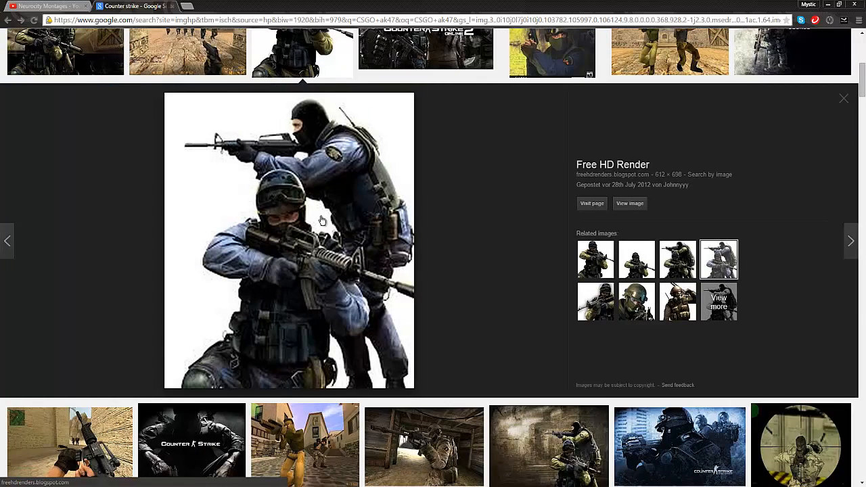
pyautogui.moveTo(322, 221); pyautogui.dragTo(507, 215)
pyautogui.moveTo(526, 257)
pyautogui.mouseDown()
pyautogui.moveTo(207, 485)
pyautogui.moveTo(562, 271)
pyautogui.moveTo(540, 263)
pyautogui.moveTo(641, 306)
pyautogui.moveTo(524, 259)
pyautogui.mouseUp()
pyautogui.click(240, 485)
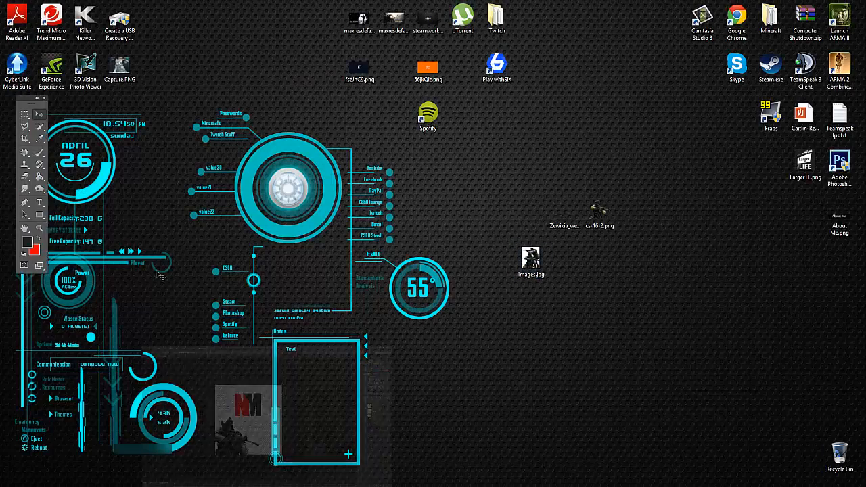
# Place the desktop file images.jpg in the YouTube Pro Pic document.
pyautogui.click(25, 6)
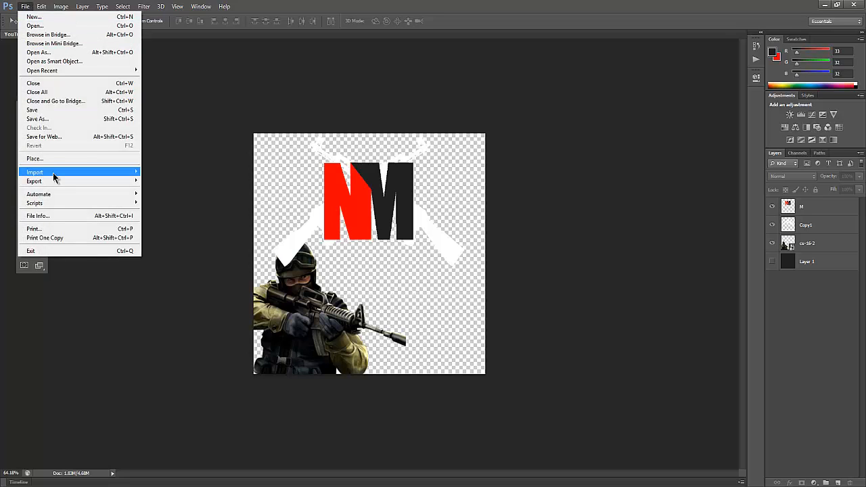
pyautogui.click(46, 158)
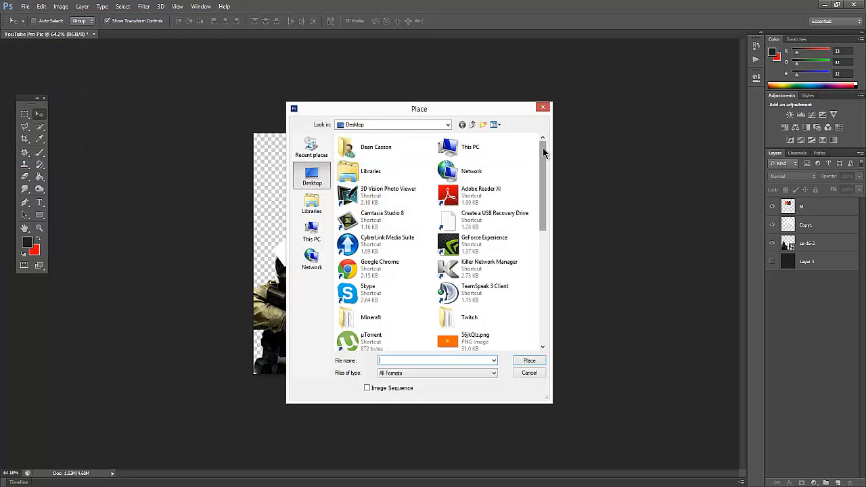
pyautogui.moveTo(545, 153); pyautogui.dragTo(547, 271)
pyautogui.click(474, 193)
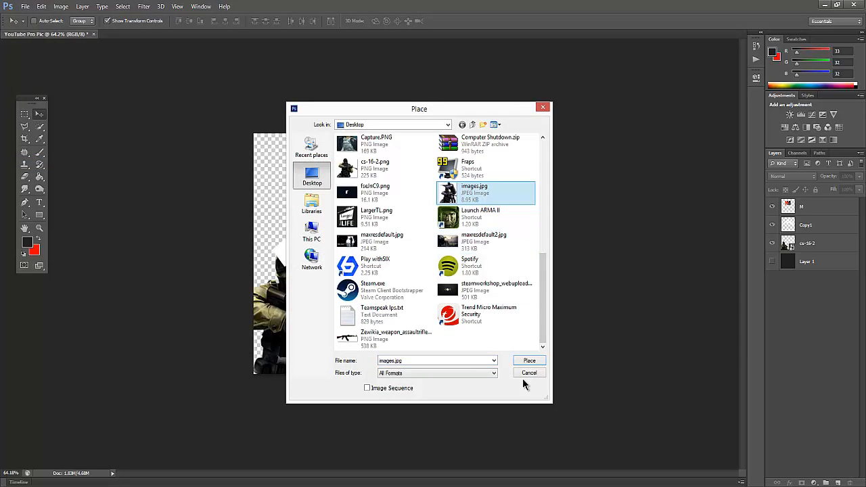
pyautogui.click(529, 360)
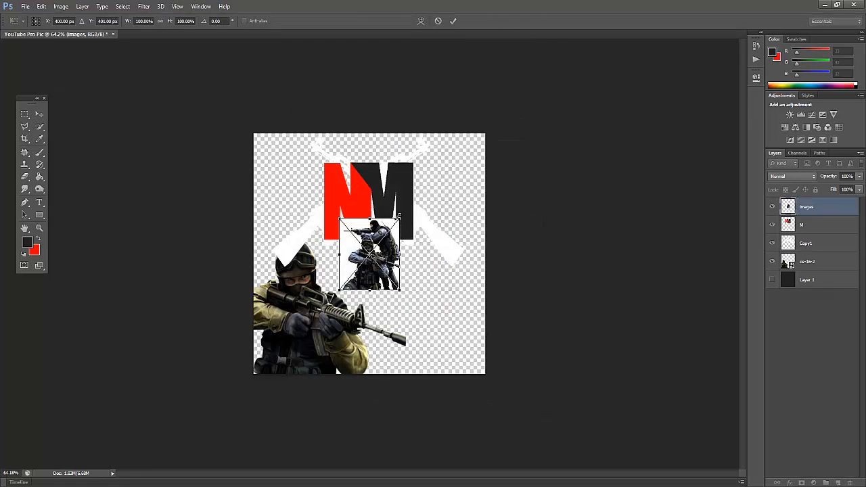
# Enlarge the placed two-soldier picture proportionally to about 277%, move it over the canvas's lower-right area, and commit the placement.
pyautogui.moveTo(400, 219); pyautogui.dragTo(513, 91)
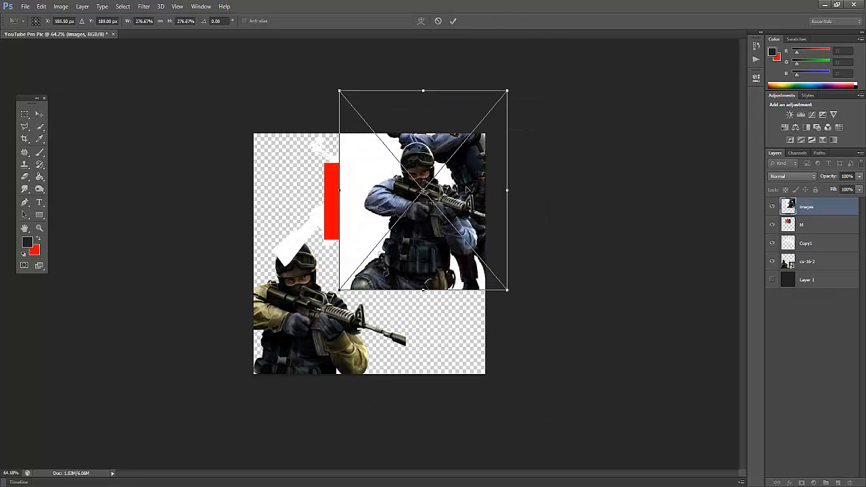
pyautogui.moveTo(451, 268); pyautogui.dragTo(406, 311)
pyautogui.press('Return')
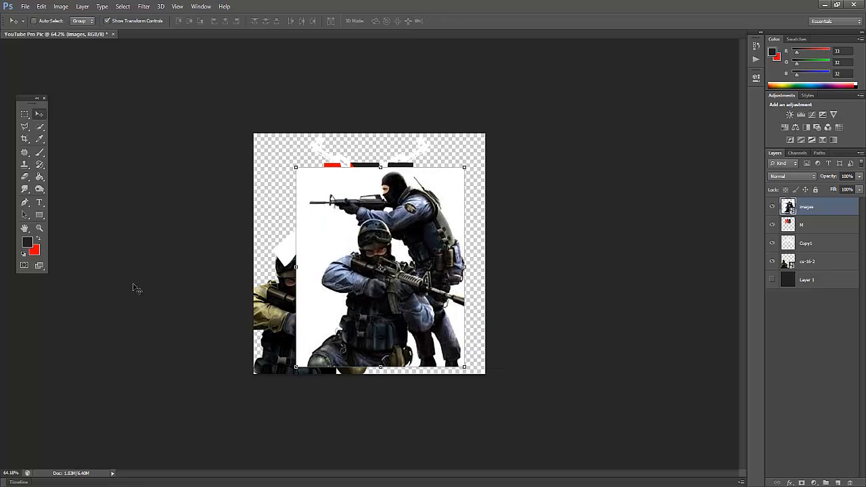
# Erase the white background around the two soldiers on layer images with the Magic Eraser tool.
pyautogui.moveTo(38, 179); pyautogui.dragTo(60, 191)
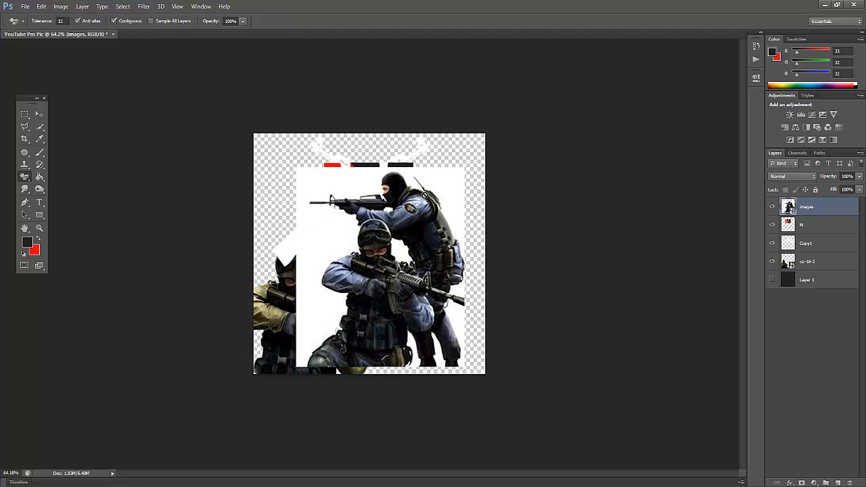
pyautogui.click(446, 181)
pyautogui.click(408, 191)
pyautogui.moveTo(25, 177); pyautogui.dragTo(25, 178)
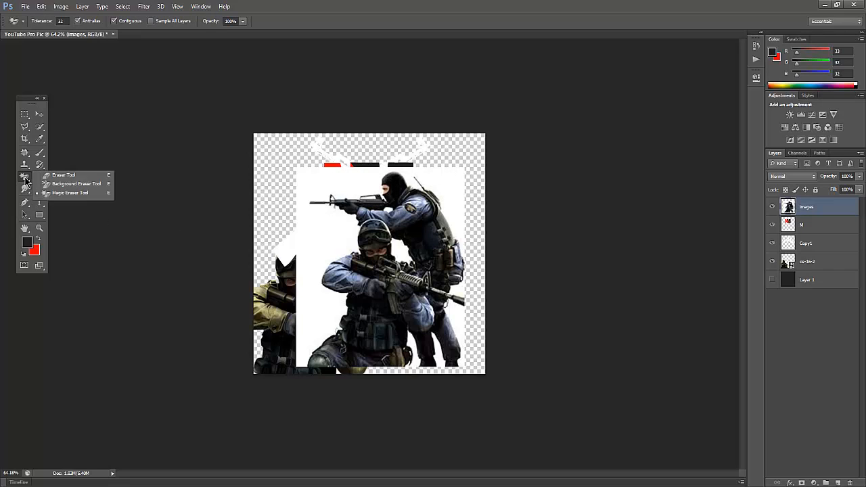
pyautogui.moveTo(80, 196); pyautogui.dragTo(80, 195)
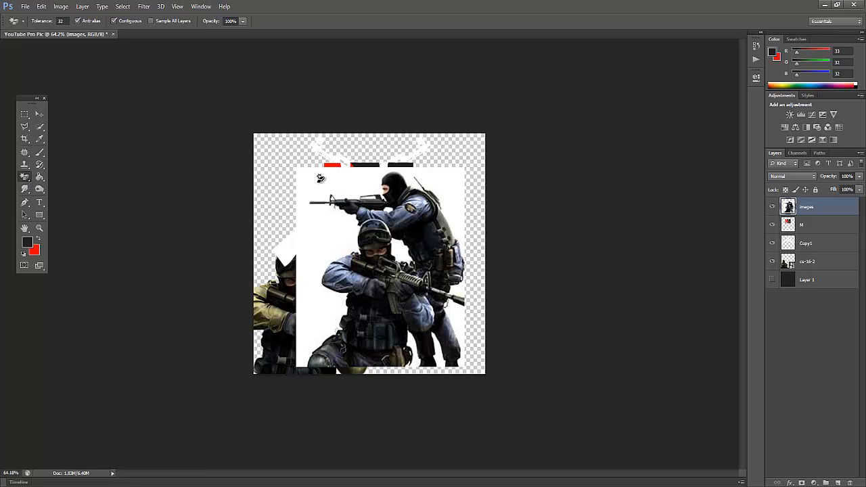
pyautogui.click(321, 177)
# Magic-erase the white patches left by the standing soldier's rifle and arm, beneath the front rifle's barrel, and around the legs.
pyautogui.scroll(3, 404, 233)
pyautogui.scroll(3, 405, 234)
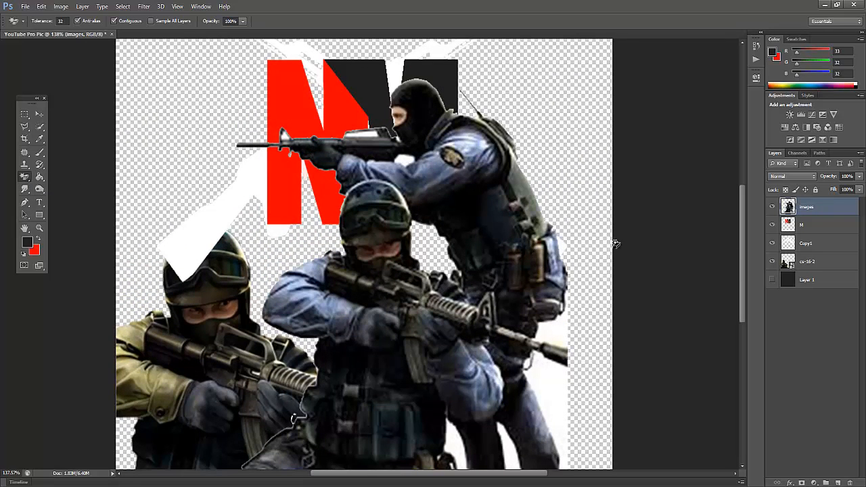
pyautogui.click(400, 155)
pyautogui.click(370, 129)
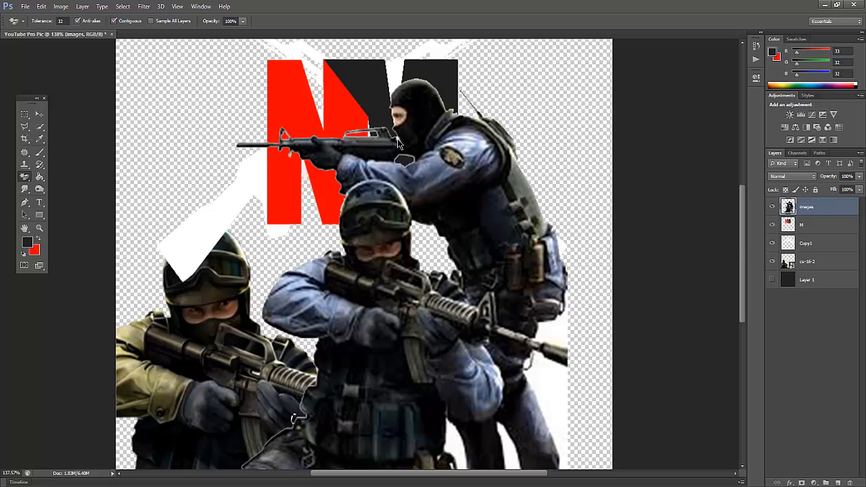
pyautogui.click(564, 304)
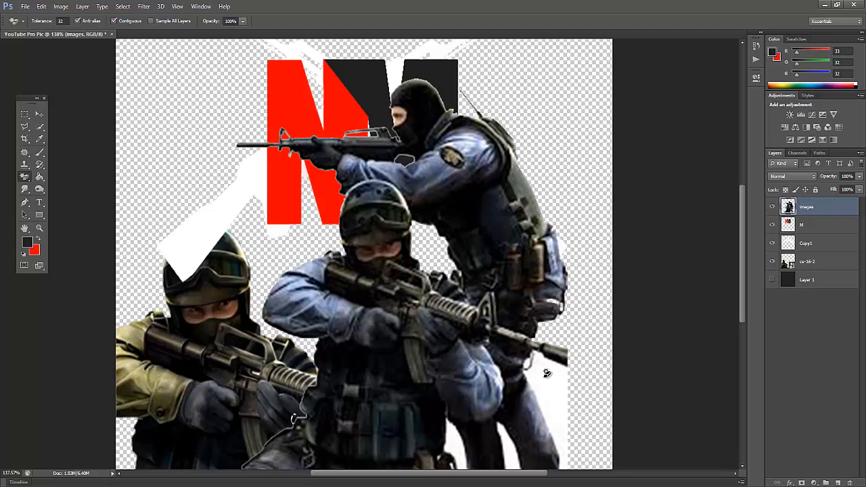
pyautogui.scroll(-3, 541, 345)
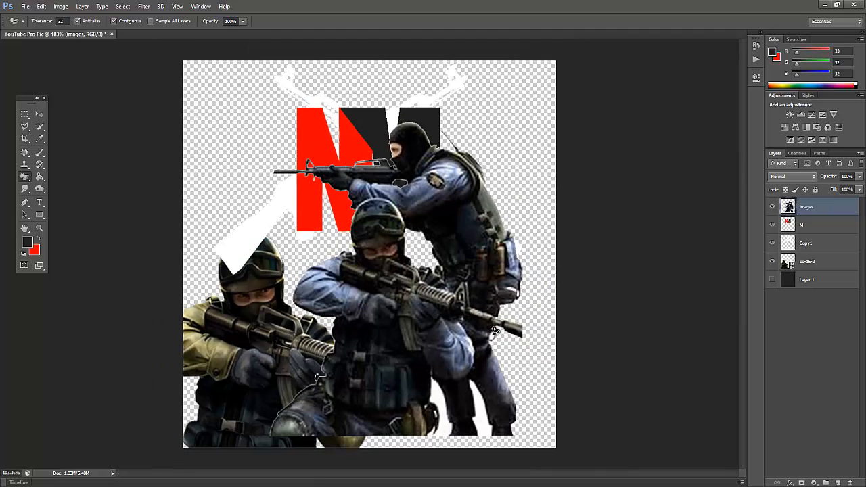
pyautogui.click(442, 391)
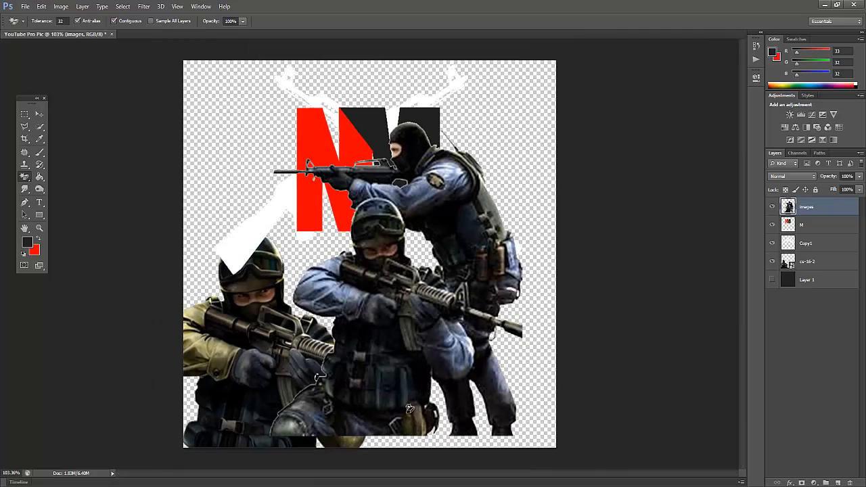
# Inspect the two soldiers' cutout up close and magic-erase the small remaining patch at the front rifle's sight.
pyautogui.scroll(4, 447, 412)
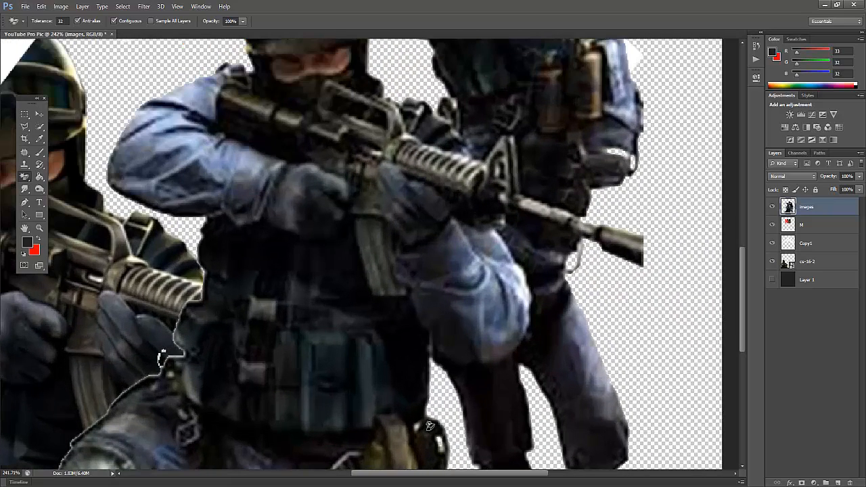
pyautogui.scroll(-5, 420, 422)
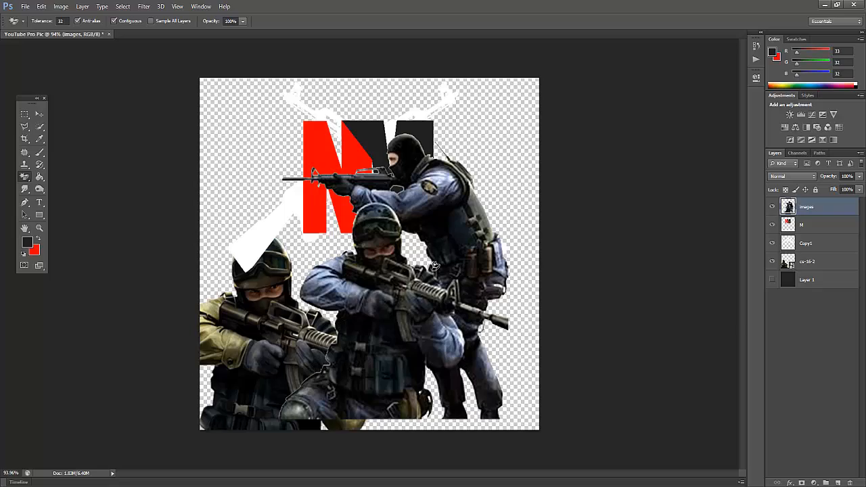
pyautogui.scroll(2, 433, 272)
pyautogui.scroll(2, 433, 273)
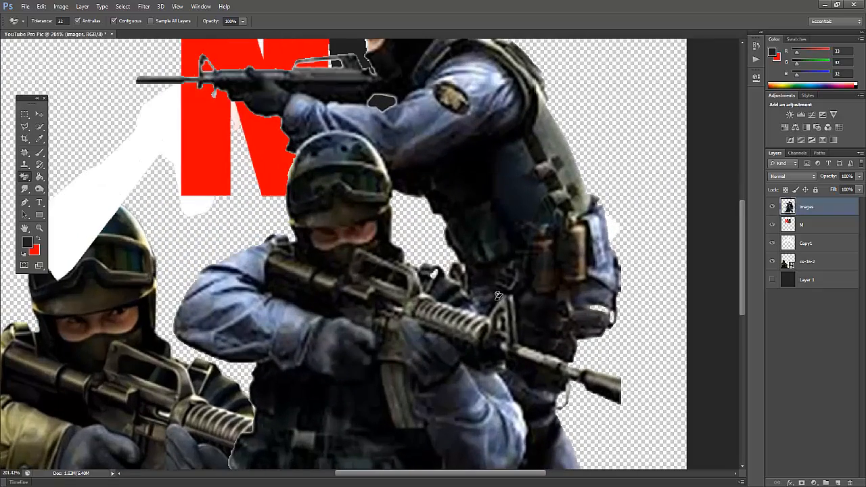
pyautogui.scroll(-3, 507, 331)
pyautogui.scroll(5, 508, 338)
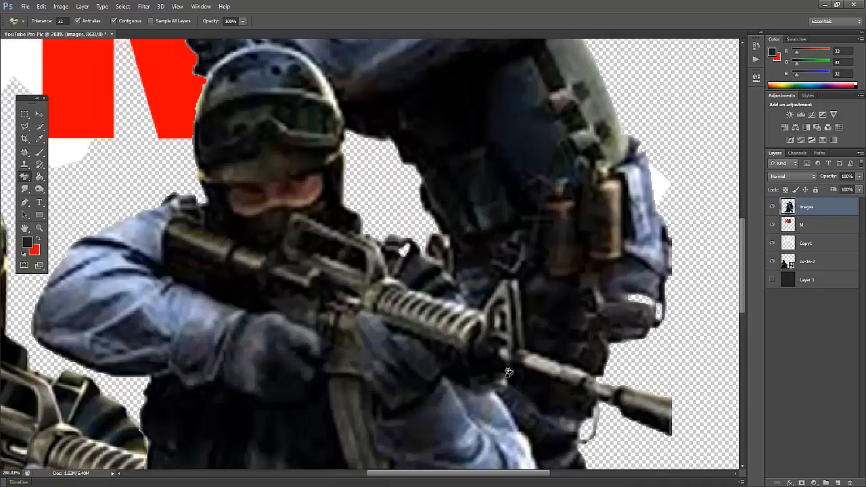
pyautogui.click(504, 350)
pyautogui.scroll(-5, 469, 298)
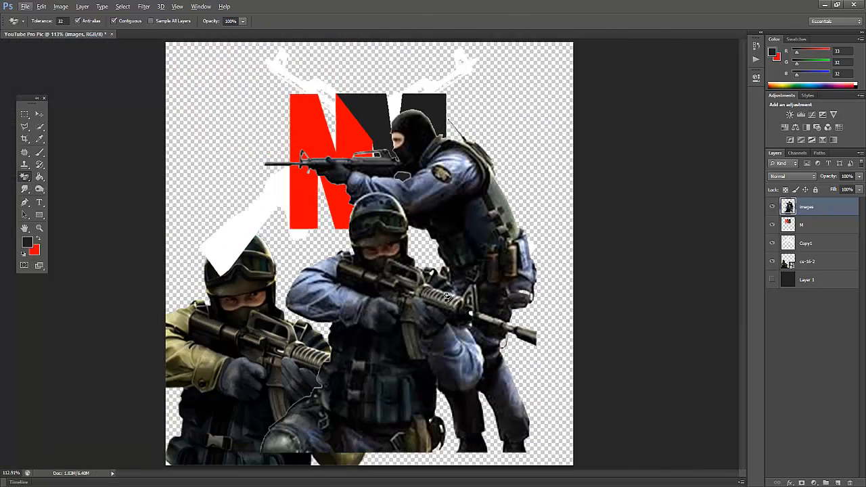
# Move the two soldiers to the canvas's lower-right corner, mirror them horizontally at about 112% width, and commit the transform.
pyautogui.click(39, 114)
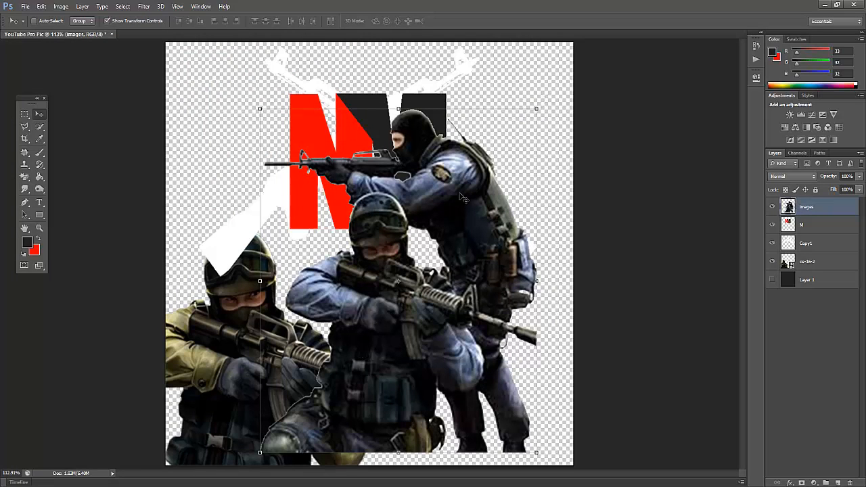
pyautogui.moveTo(382, 242); pyautogui.dragTo(394, 258)
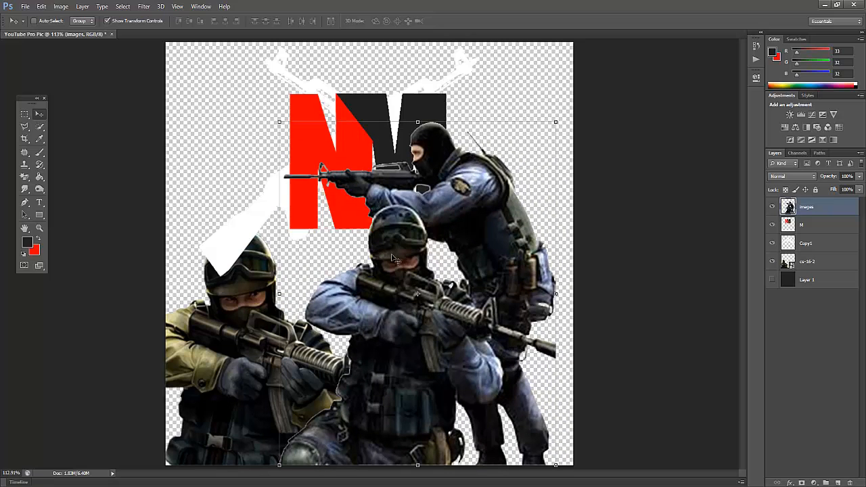
pyautogui.moveTo(283, 294); pyautogui.dragTo(859, 293)
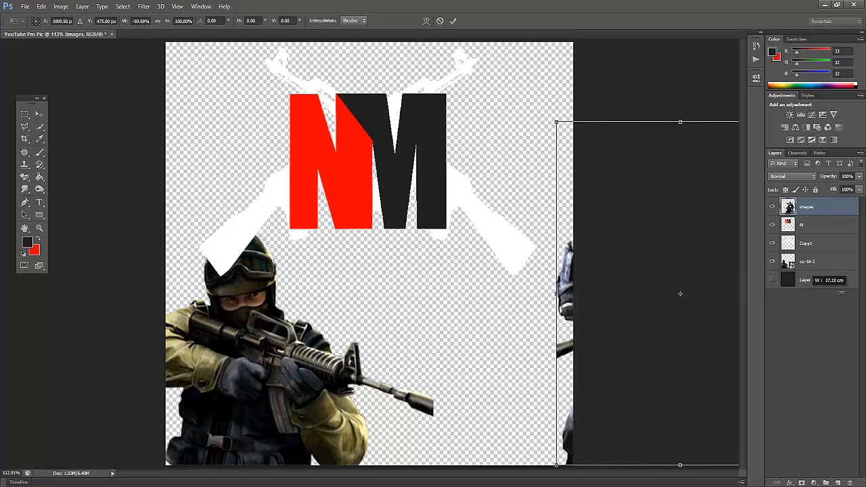
pyautogui.moveTo(541, 287); pyautogui.dragTo(301, 293)
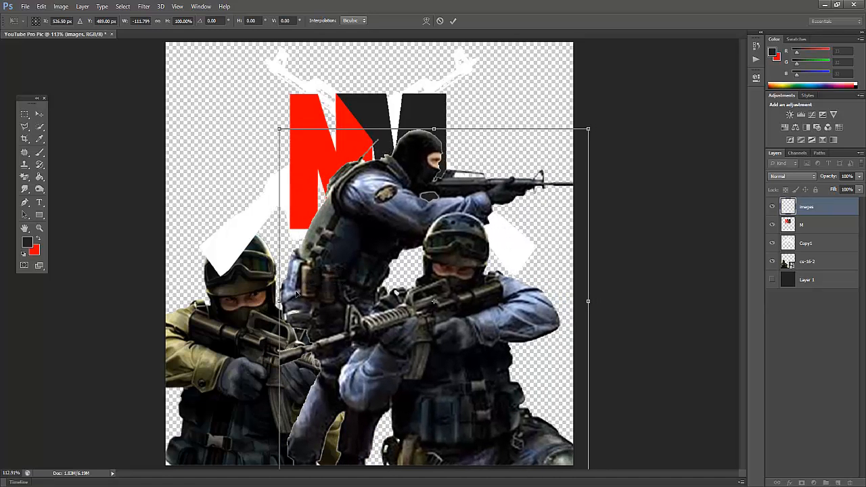
pyautogui.press('Return')
# Put layer images directly beneath cs-16-2 and lower its opacity so the two soldiers look faded.
pyautogui.moveTo(830, 211); pyautogui.dragTo(814, 266)
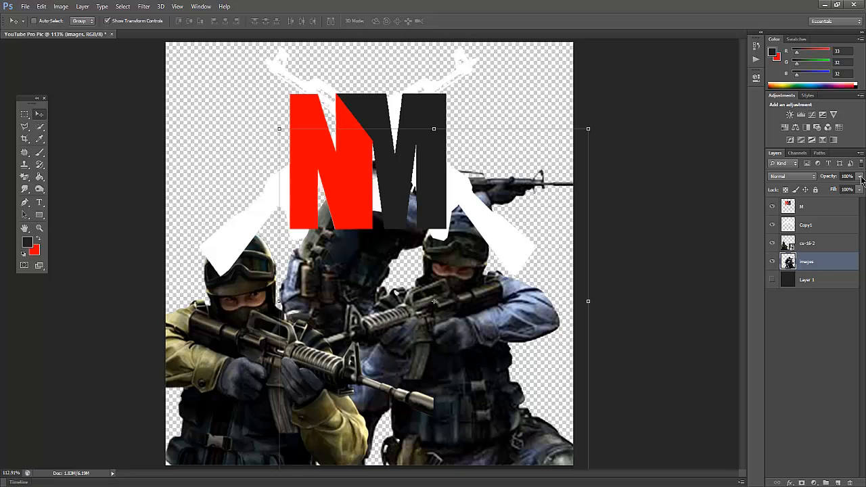
pyautogui.click(860, 176)
pyautogui.moveTo(858, 188)
pyautogui.mouseDown()
pyautogui.moveTo(836, 187)
pyautogui.moveTo(845, 189)
pyautogui.mouseUp()
# Set the opacity of layer cs-16-2 to 92% and of layer images to 93%.
pyautogui.click(810, 244)
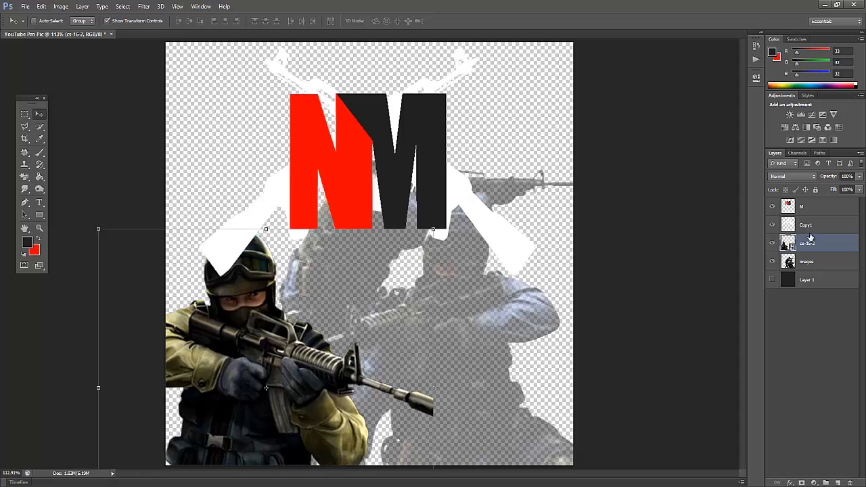
pyautogui.click(860, 175)
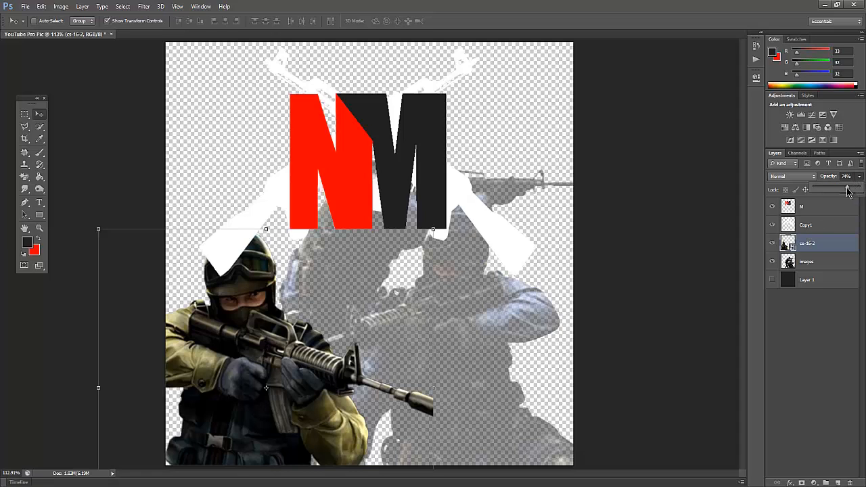
pyautogui.moveTo(856, 189)
pyautogui.mouseDown()
pyautogui.moveTo(843, 189)
pyautogui.moveTo(856, 192)
pyautogui.mouseUp()
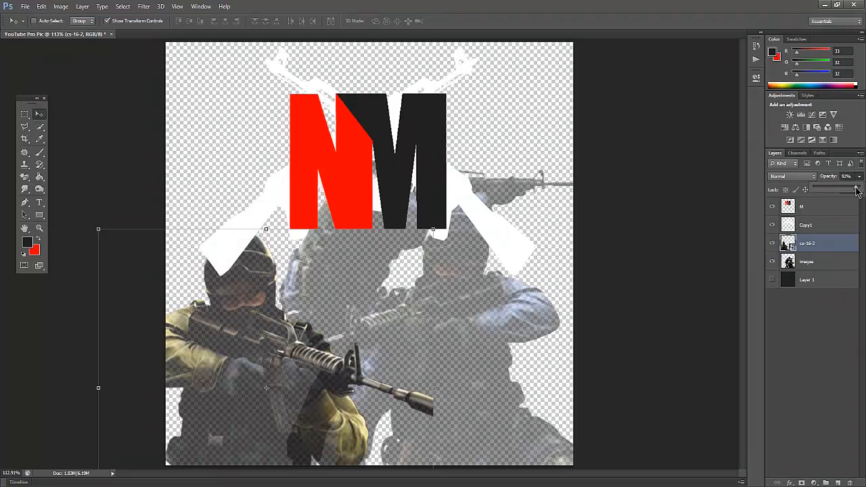
pyautogui.click(809, 263)
pyautogui.click(845, 176)
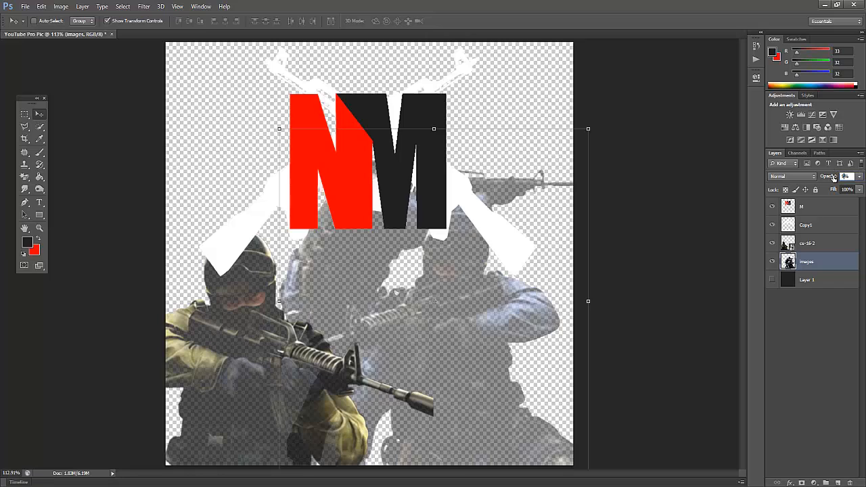
pyautogui.write('100')
pyautogui.click(789, 343)
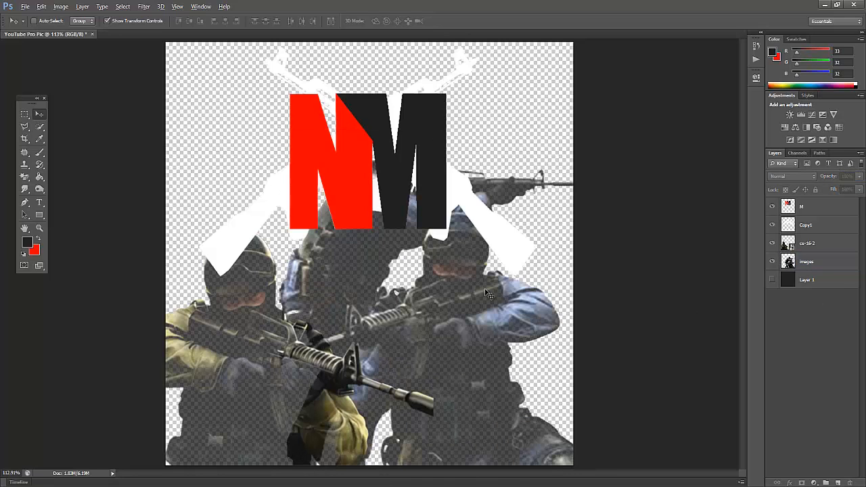
# Toggle the dark background Layer 1 on and off and inspect the faded soldiers at different zoom levels.
pyautogui.click(773, 282)
pyautogui.click(773, 282)
pyautogui.click(772, 282)
pyautogui.click(806, 247)
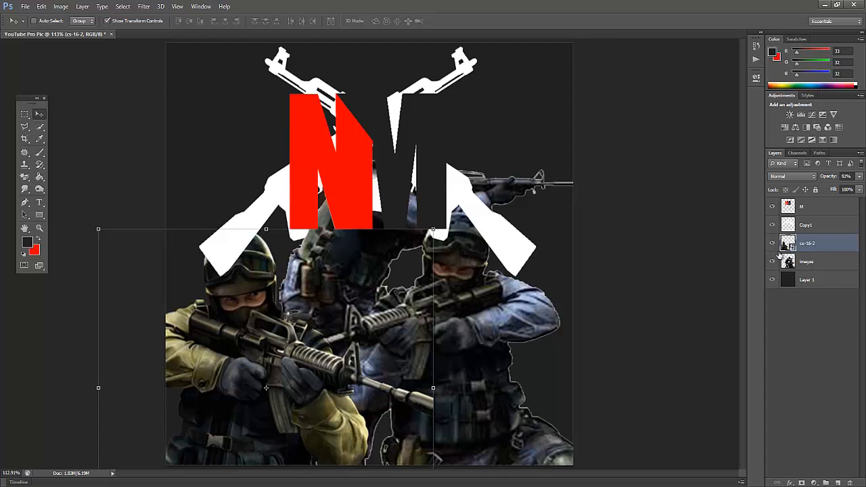
pyautogui.click(772, 281)
pyautogui.click(813, 345)
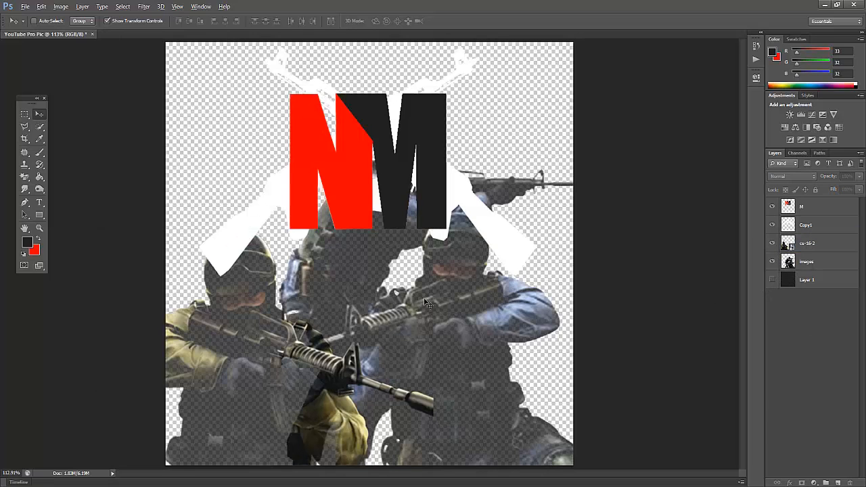
pyautogui.click(633, 295)
pyautogui.click(424, 184)
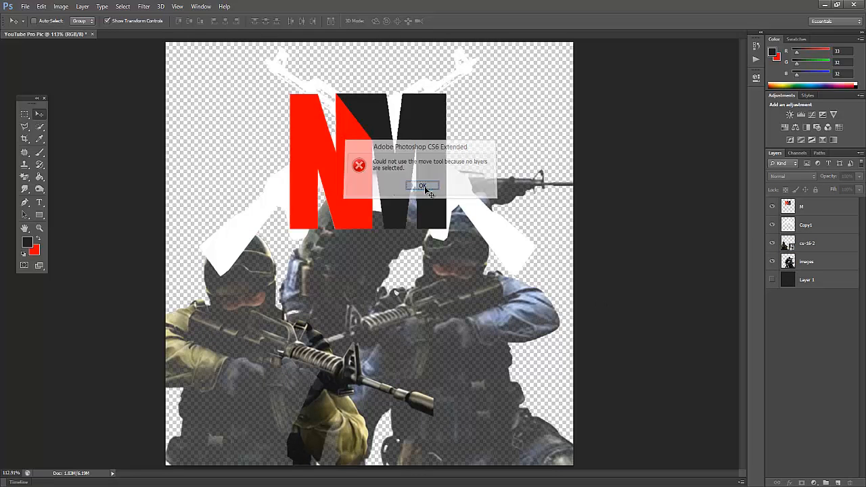
pyautogui.scroll(-5, 424, 223)
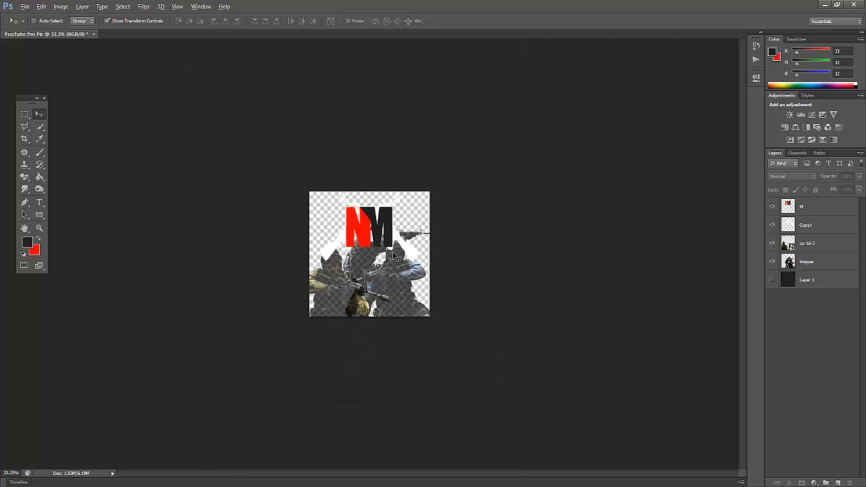
pyautogui.scroll(2, 362, 301)
pyautogui.scroll(-3, 362, 301)
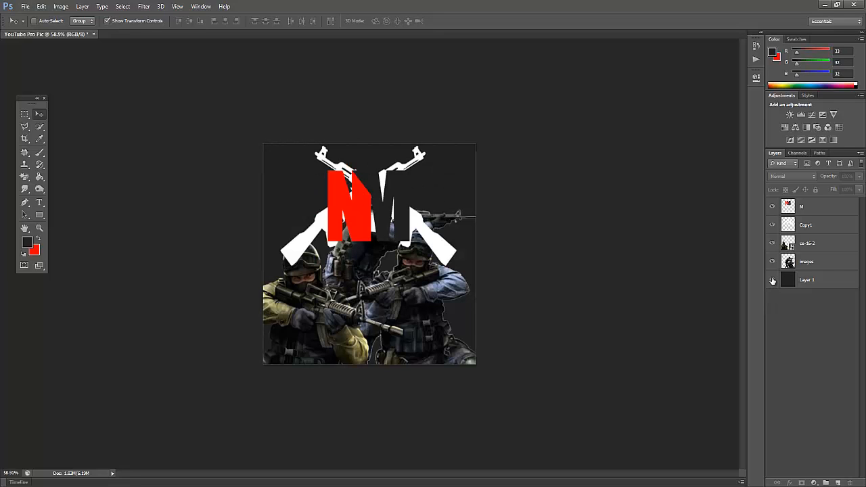
# Check the opacity of layers images and cs-16-2, comparing the composition with Layer 1 shown and hidden.
pyautogui.click(806, 264)
pyautogui.click(814, 245)
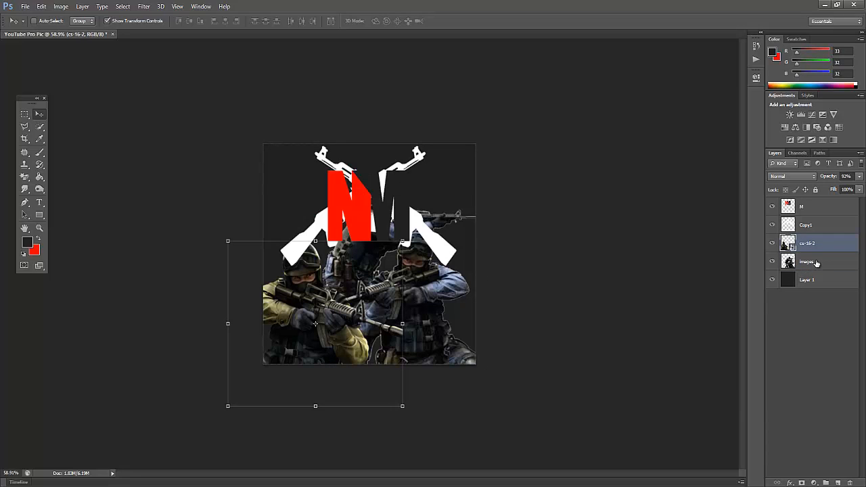
pyautogui.click(817, 263)
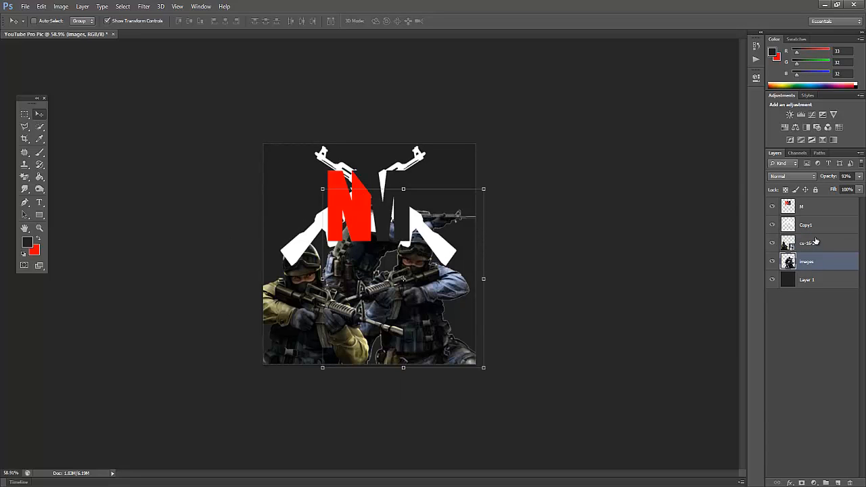
pyautogui.click(816, 241)
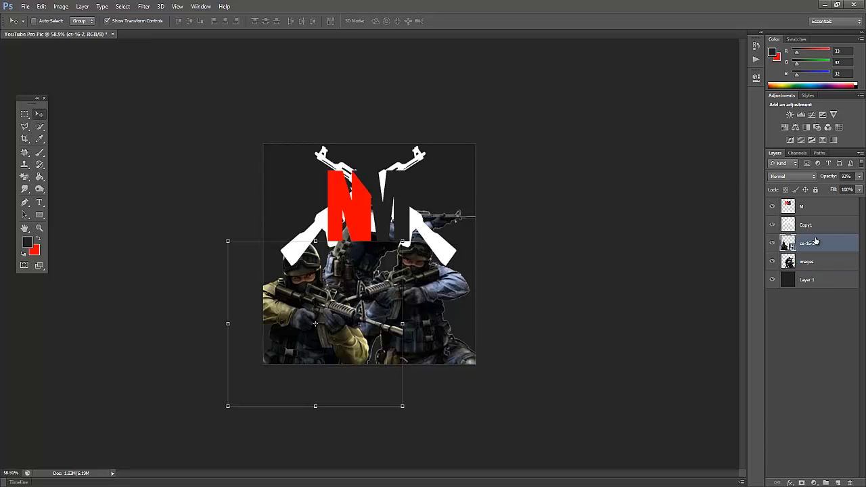
pyautogui.click(772, 280)
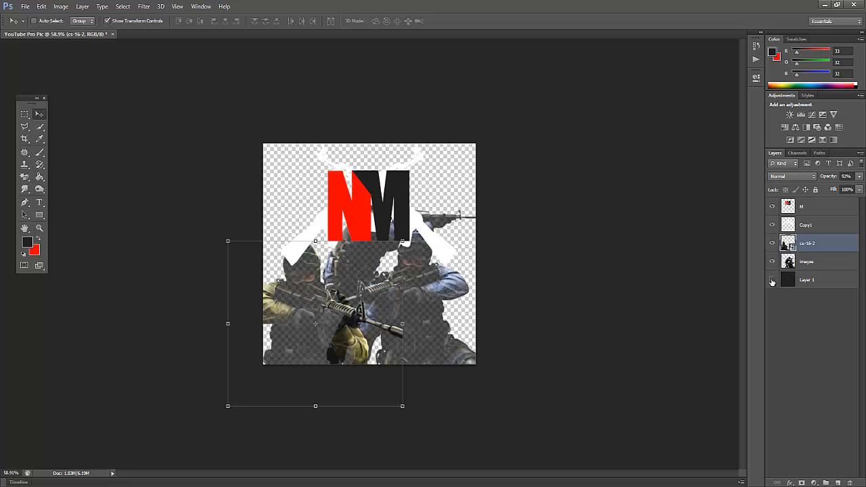
pyautogui.click(772, 281)
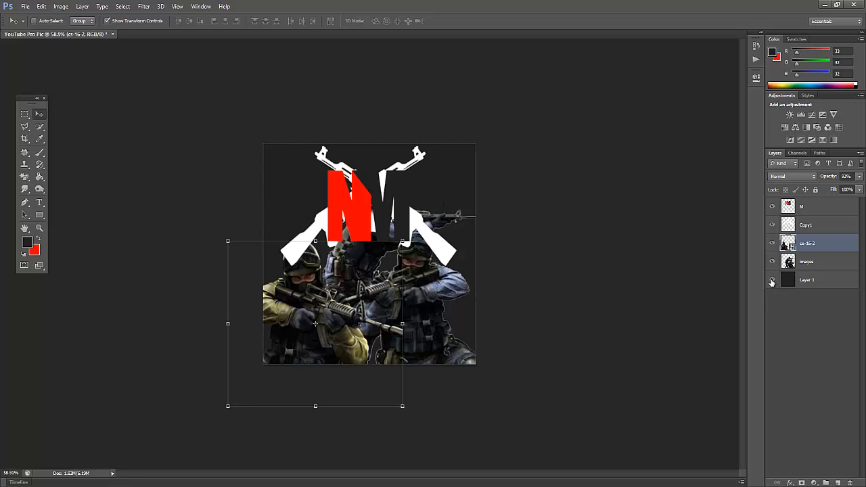
pyautogui.click(772, 280)
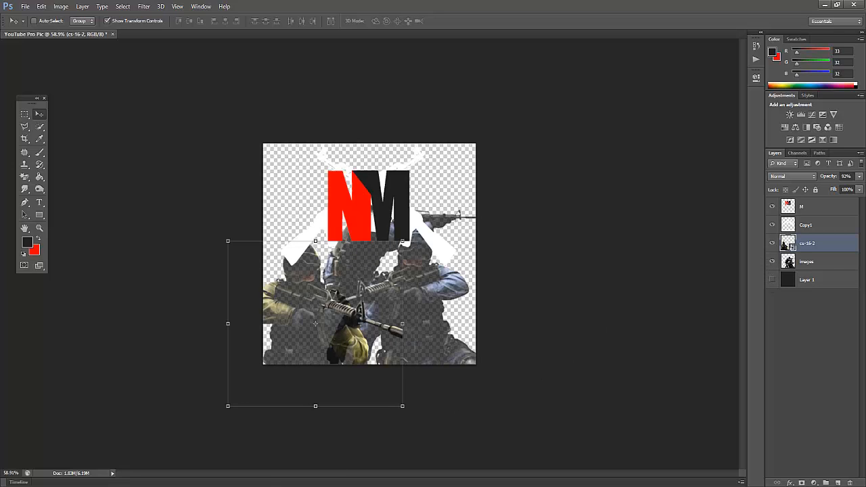
pyautogui.click(284, 485)
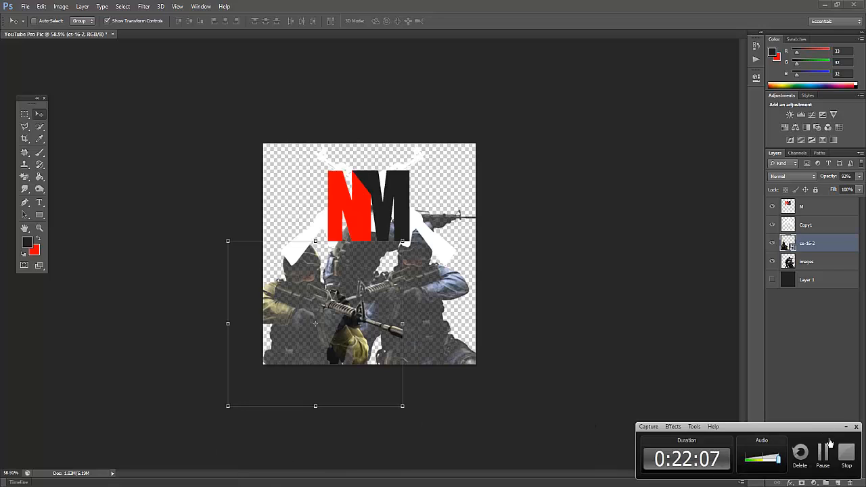
pyautogui.click(825, 458)
pyautogui.click(824, 458)
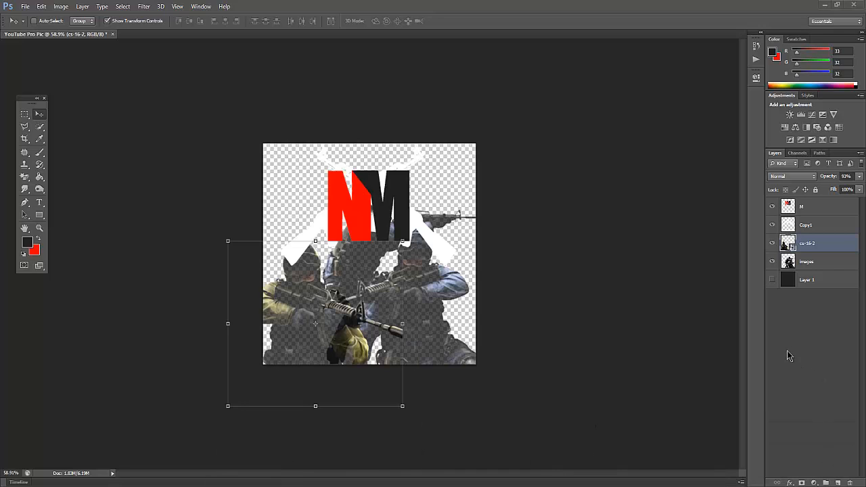
# Toggle layer images off and on to compare the composition with and without the two soldiers.
pyautogui.click(780, 266)
pyautogui.click(773, 262)
pyautogui.click(773, 263)
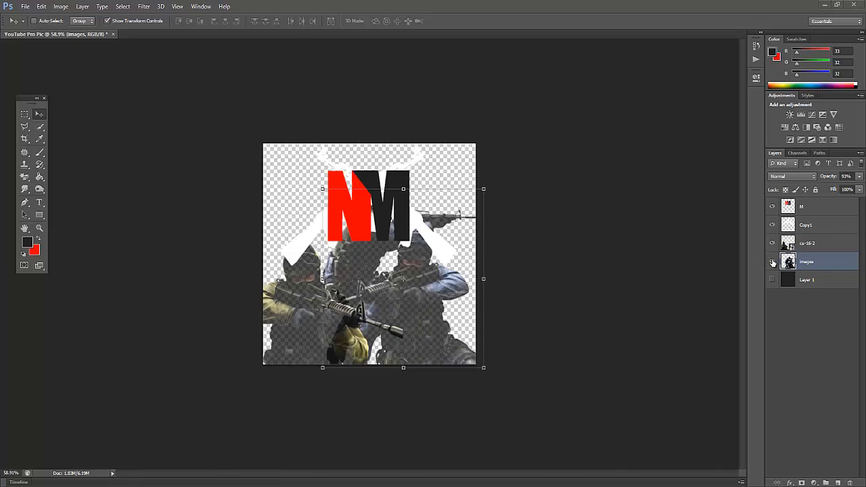
pyautogui.click(773, 263)
pyautogui.click(773, 262)
pyautogui.click(772, 263)
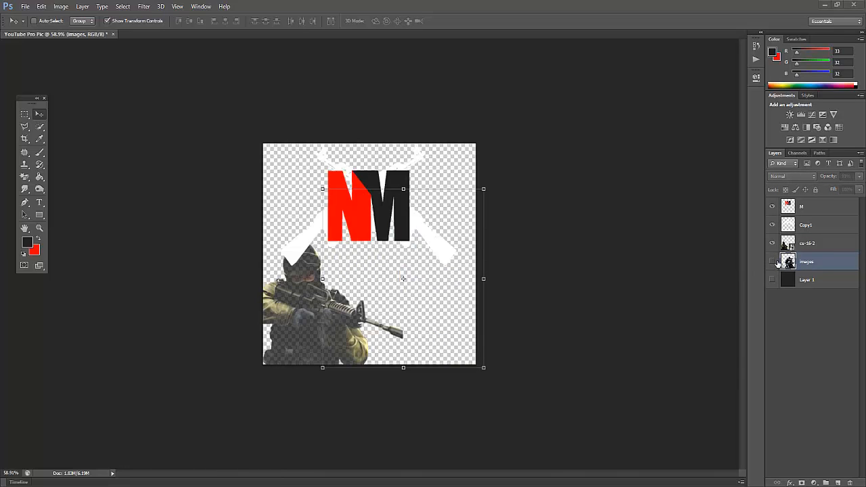
pyautogui.click(773, 262)
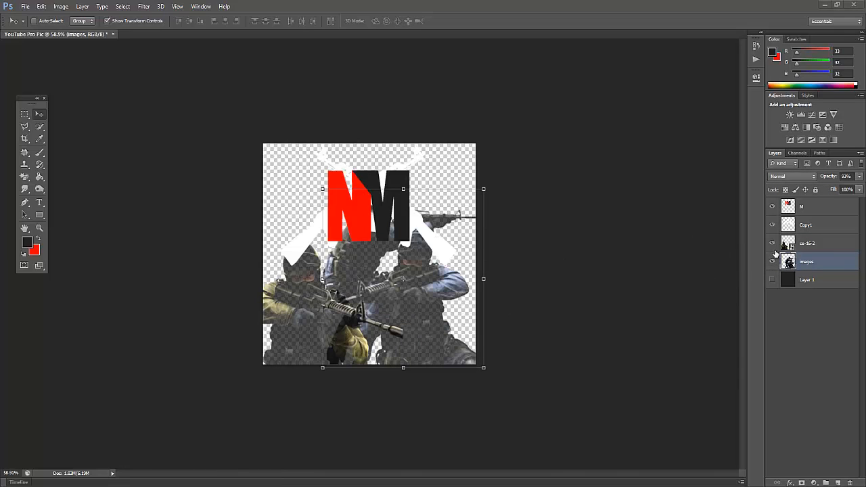
pyautogui.click(817, 370)
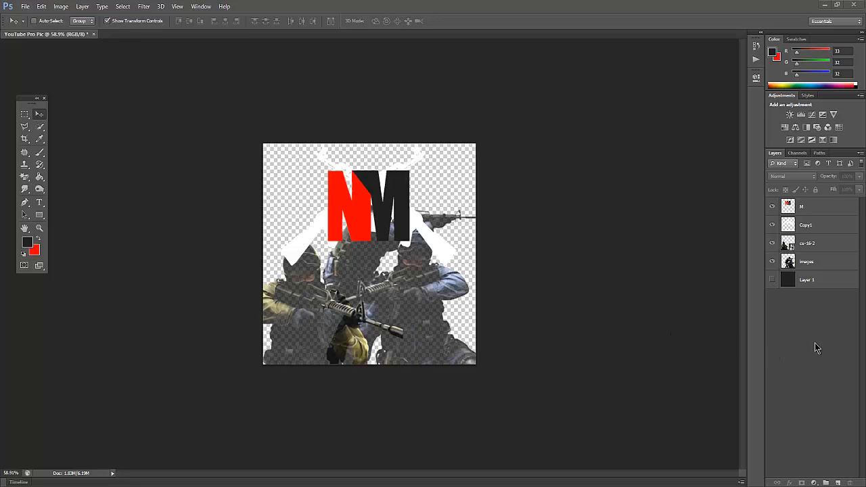
pyautogui.press('alt')
pyautogui.click(476, 282)
pyautogui.click(423, 186)
pyautogui.scroll(-8, 370, 305)
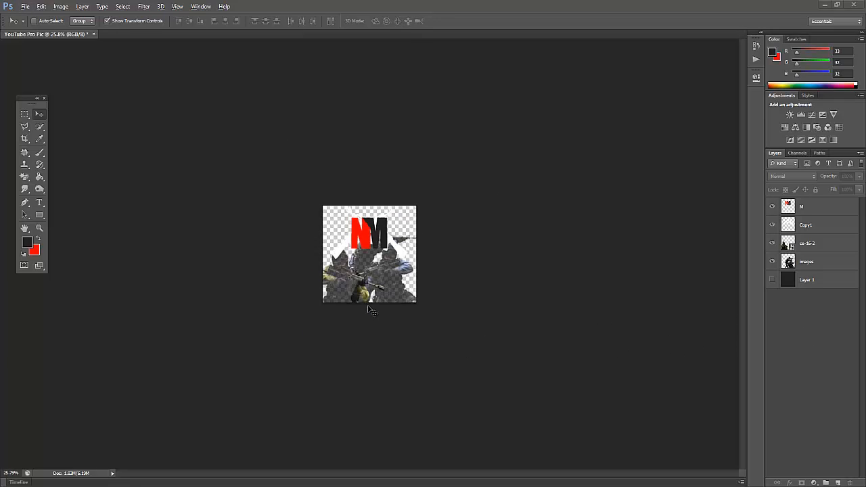
pyautogui.scroll(3, 370, 310)
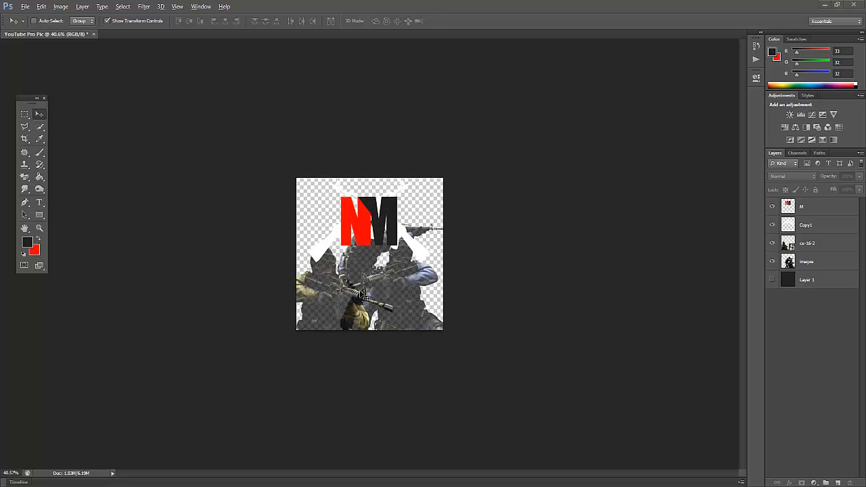
# Switch to the Chrome browser and replace the Counter-Strike image search with one for "Dust 2 csgo".
pyautogui.press('alt')
pyautogui.click(67, 486)
pyautogui.scroll(-5, 377, 342)
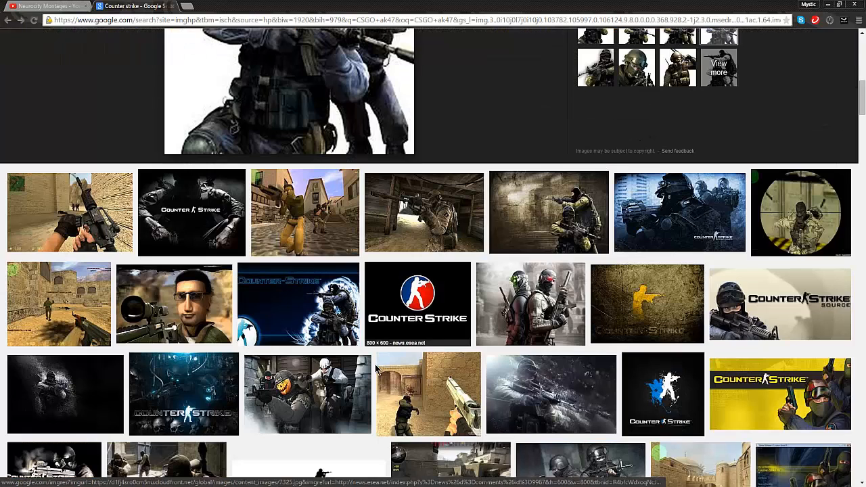
pyautogui.scroll(-5, 376, 369)
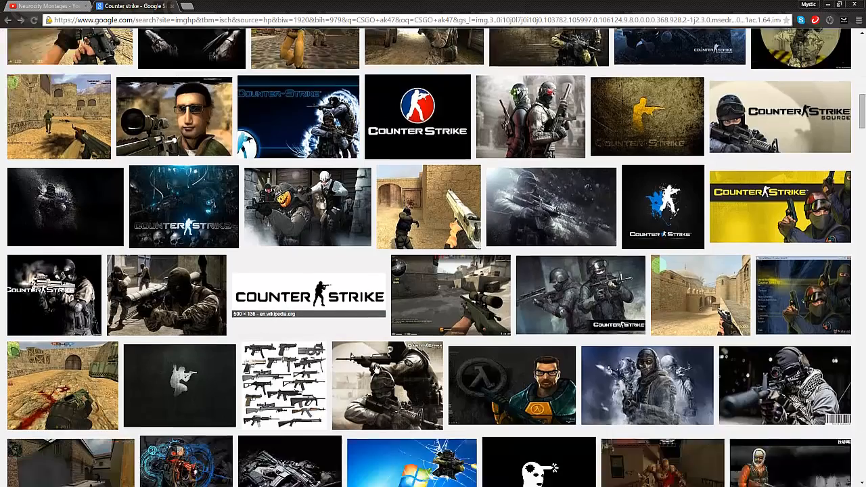
pyautogui.scroll(15, 377, 368)
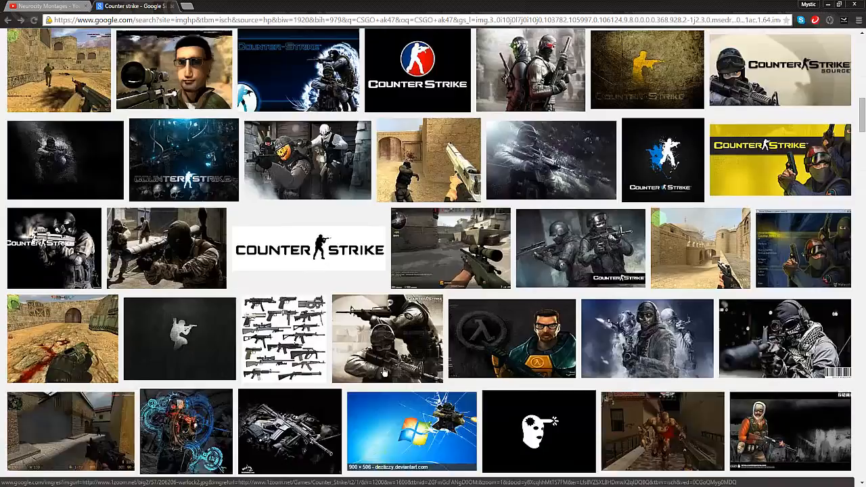
pyautogui.hotkey('ctrl', 'shift', 'Left')
pyautogui.hotkey('ctrl', 'shift', 'Left')
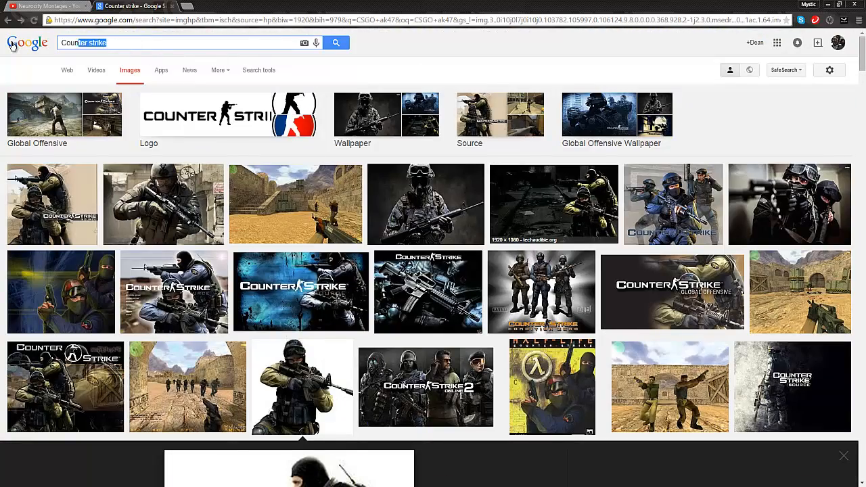
pyautogui.write('Dust 2 csgo')
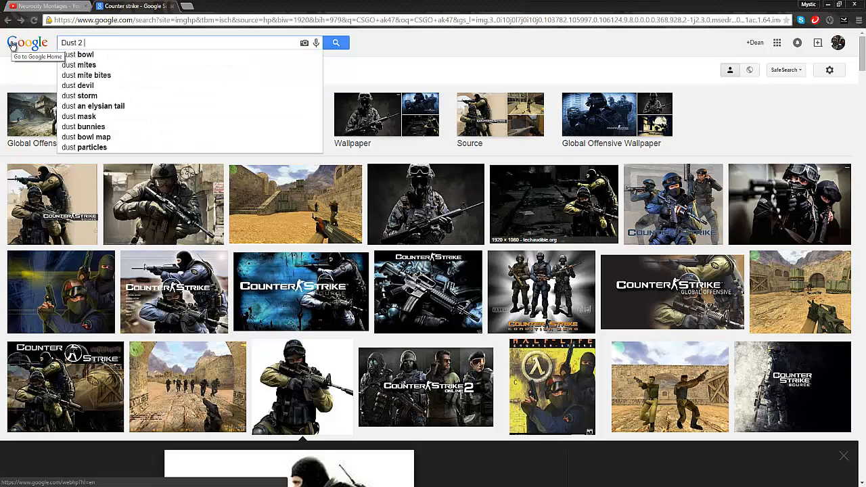
pyautogui.press('Return')
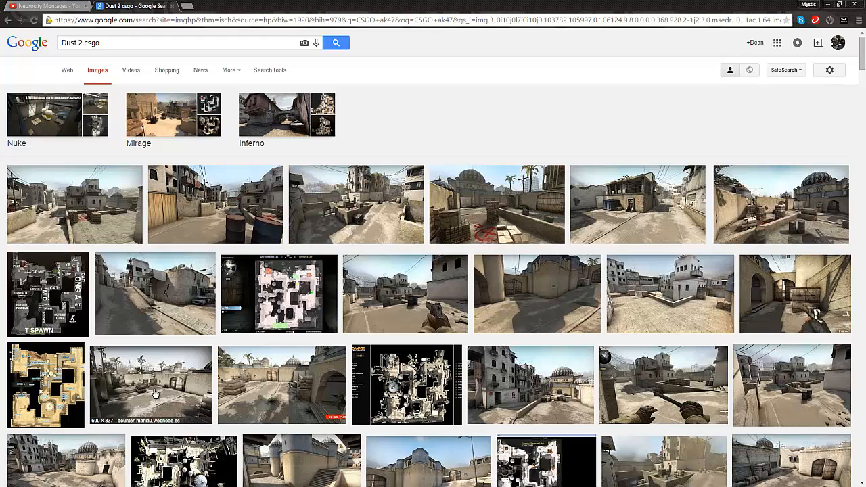
# Look through the Dust 2 image results and open the preview of the street view with a wooden fence and two barrels.
pyautogui.scroll(-3, 154, 384)
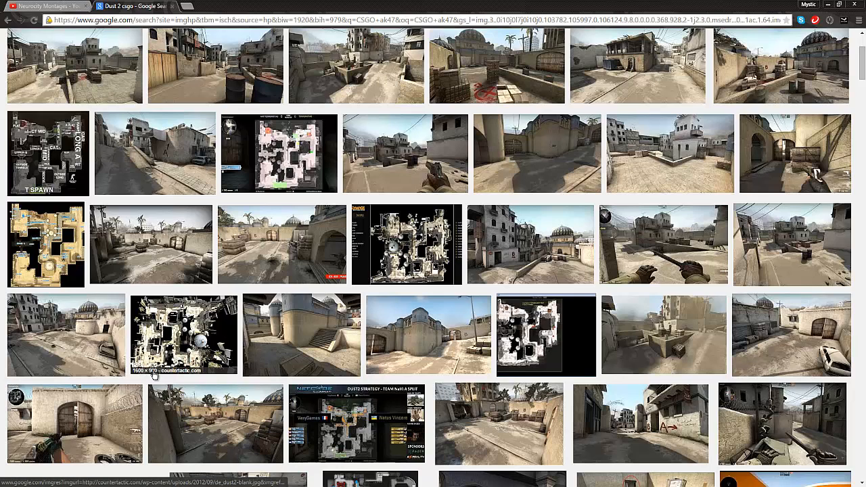
pyautogui.scroll(3, 639, 379)
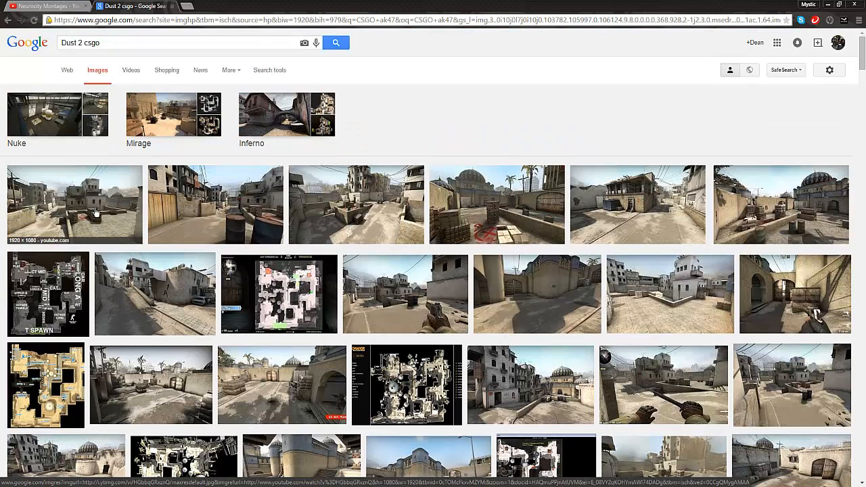
pyautogui.click(182, 211)
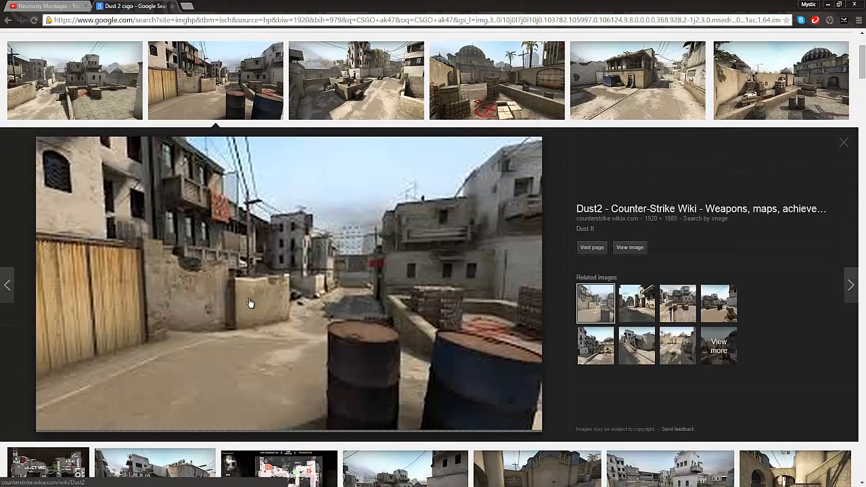
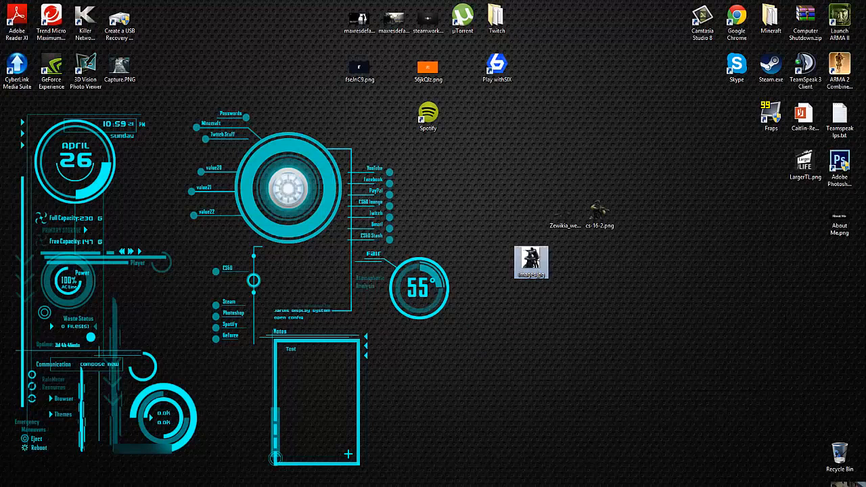
# Move the saved Dust 2 image to open desktop space and place Csgo-de-dust2.png from the Desktop into the YouTube Pro Pic document.
pyautogui.moveTo(864, 486); pyautogui.dragTo(634, 398)
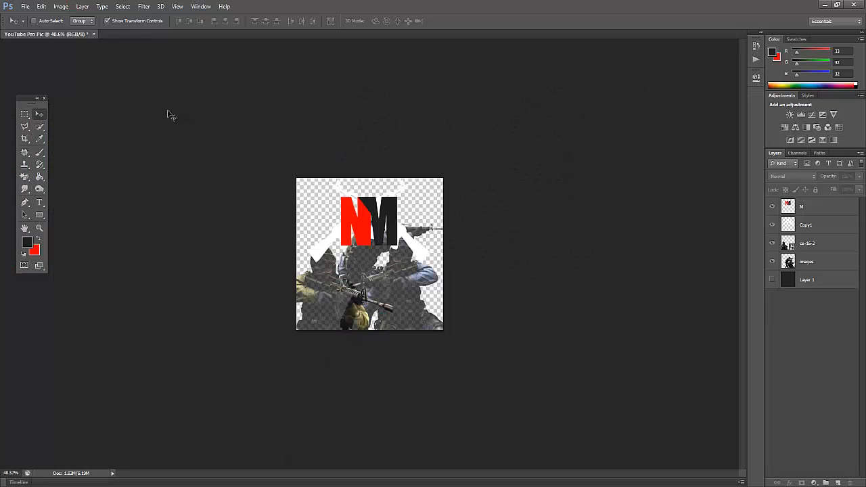
pyautogui.click(24, 6)
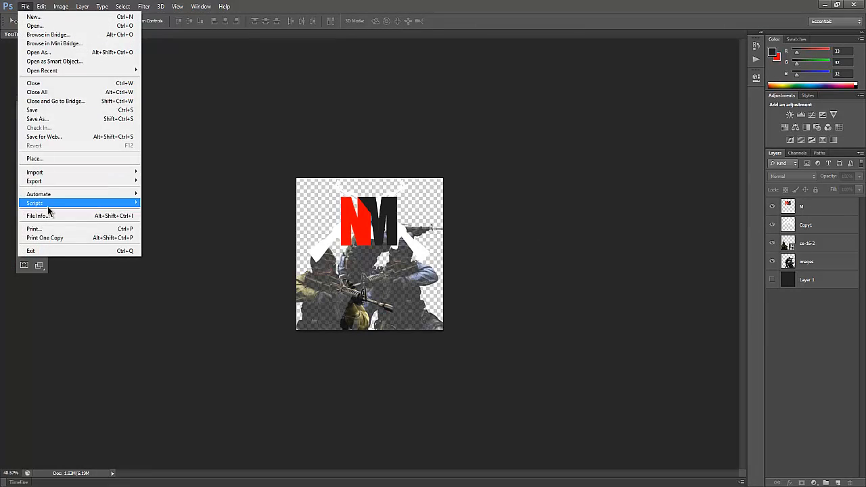
pyautogui.click(32, 158)
pyautogui.moveTo(544, 158); pyautogui.dragTo(540, 231)
pyautogui.click(467, 269)
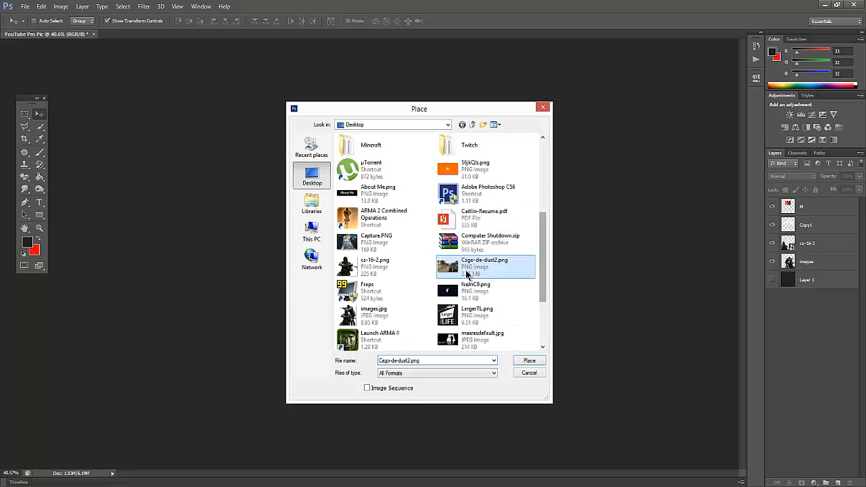
pyautogui.click(529, 361)
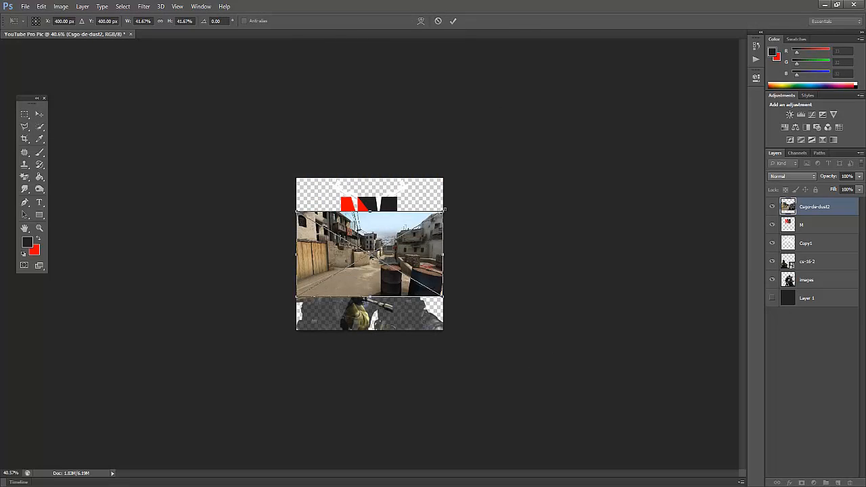
# Enlarge and reposition the Dust 2 image to cover the whole canvas, and move its layer below the images layer.
pyautogui.moveTo(444, 211); pyautogui.dragTo(649, 88)
pyautogui.moveTo(527, 207); pyautogui.dragTo(394, 259)
pyautogui.press('Return')
pyautogui.moveTo(823, 210); pyautogui.dragTo(803, 289)
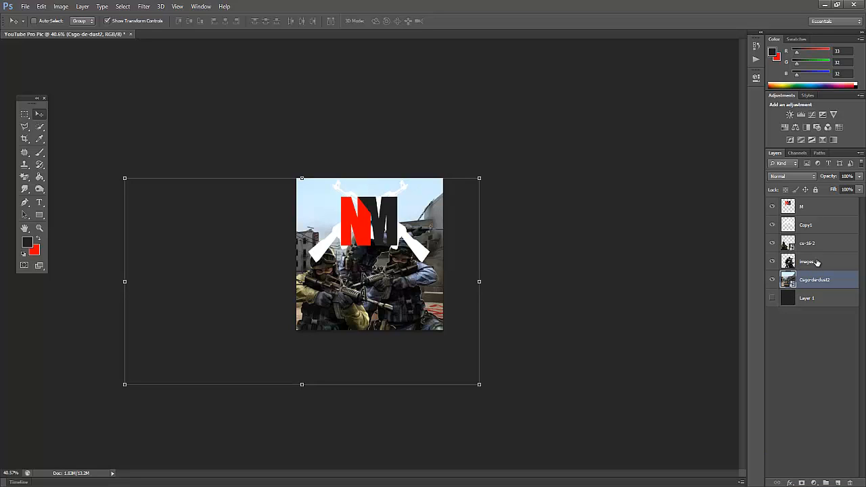
# Move the soldiers on layers cs-16-2 and images lower on the canvas and spread them farther apart.
pyautogui.click(812, 245)
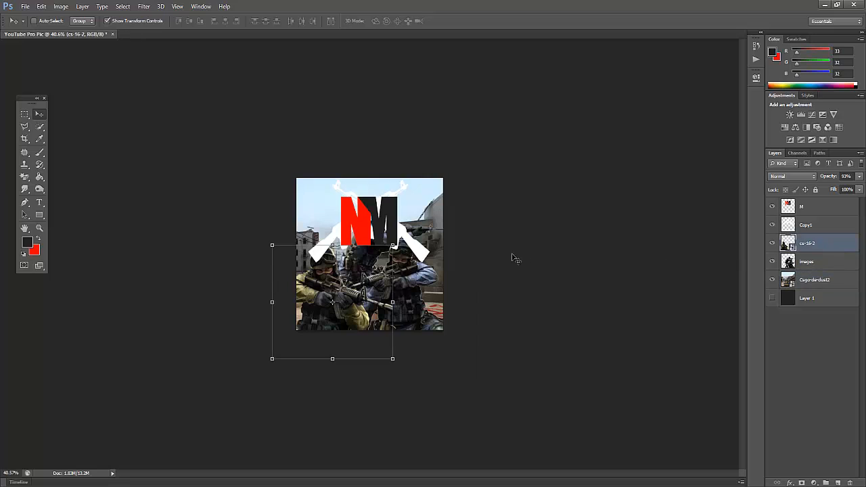
pyautogui.moveTo(301, 291); pyautogui.dragTo(306, 307)
pyautogui.click(829, 264)
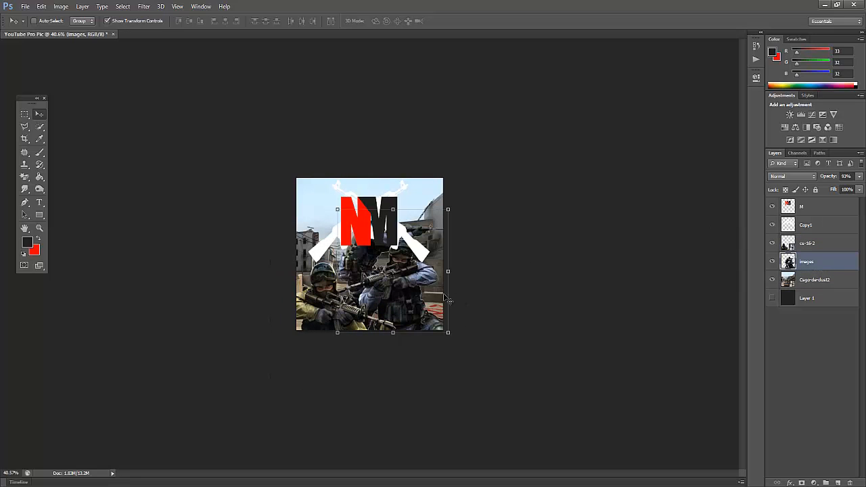
pyautogui.moveTo(411, 294); pyautogui.dragTo(417, 325)
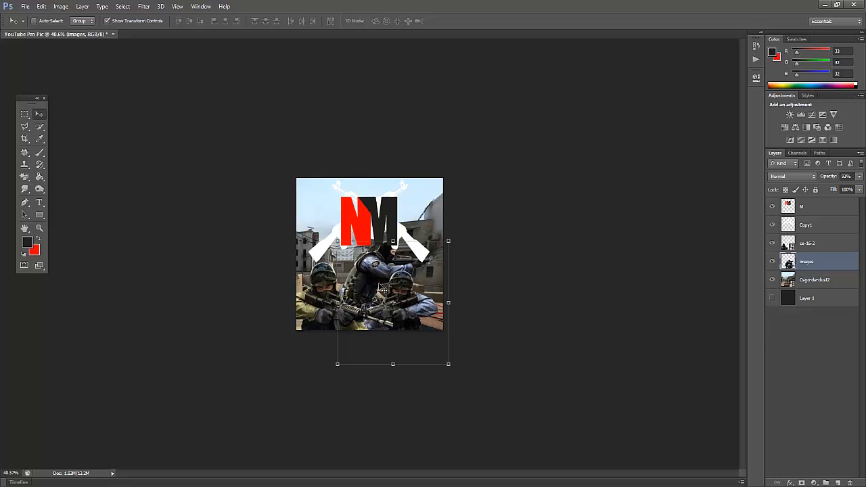
pyautogui.moveTo(389, 289); pyautogui.dragTo(398, 289)
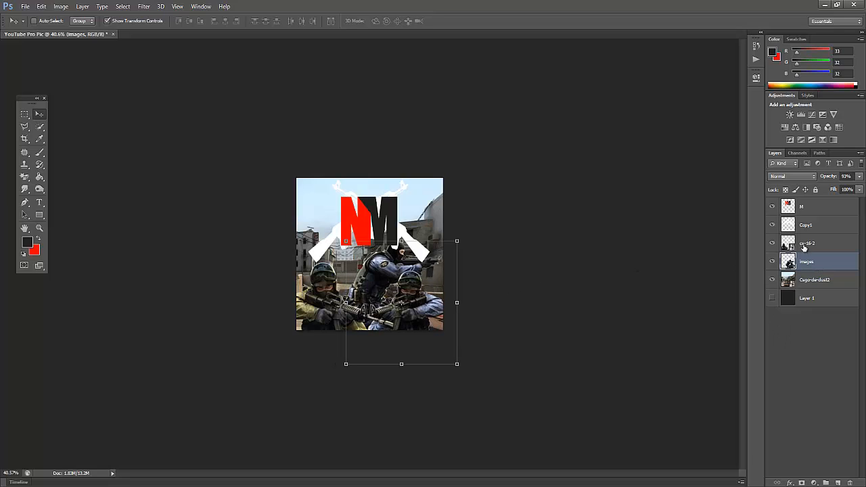
pyautogui.click(804, 247)
pyautogui.moveTo(328, 314); pyautogui.dragTo(318, 311)
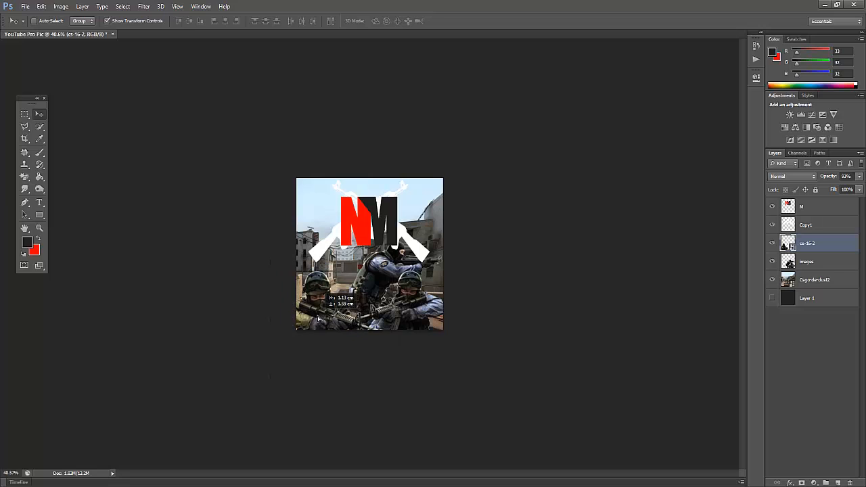
pyautogui.click(810, 369)
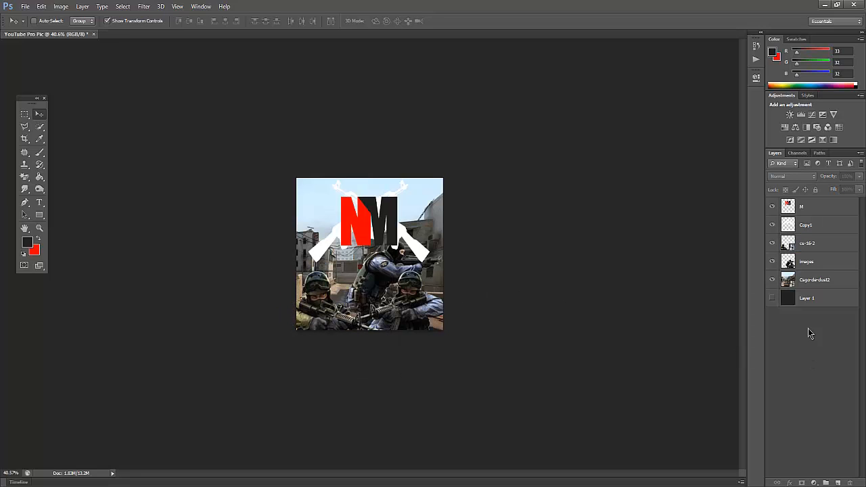
# Lower the opacity of the images layer to 50% and the cs-16-2 layer to 73%.
pyautogui.click(803, 265)
pyautogui.click(801, 279)
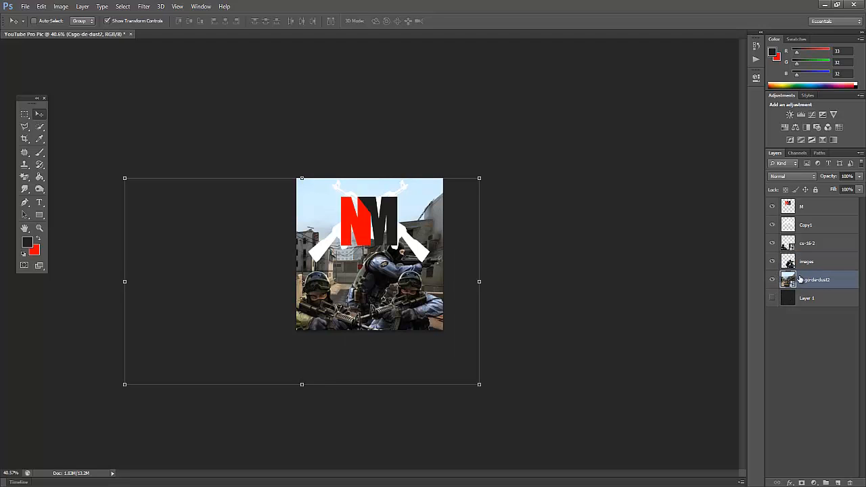
pyautogui.click(859, 177)
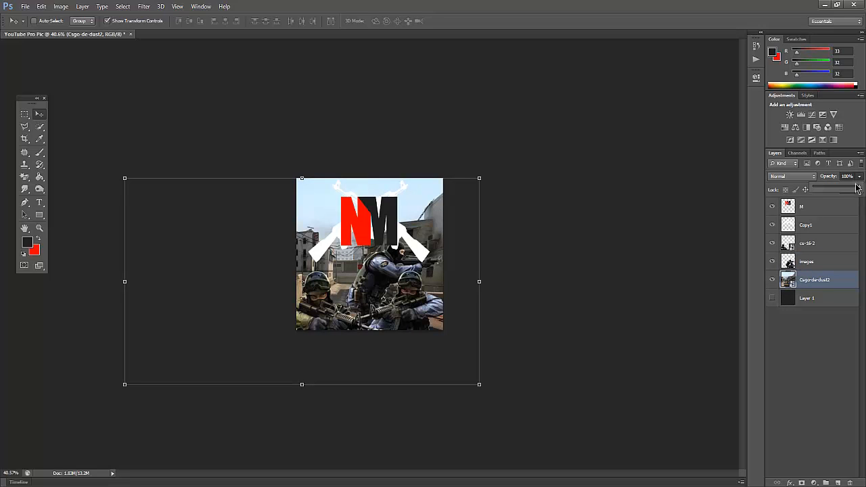
pyautogui.click(803, 261)
pyautogui.click(860, 190)
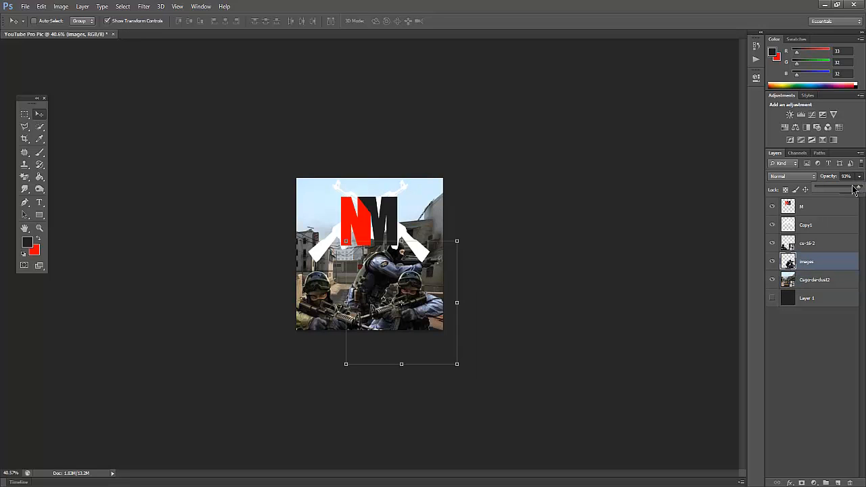
pyautogui.moveTo(851, 190)
pyautogui.mouseDown()
pyautogui.moveTo(840, 192)
pyautogui.moveTo(852, 196)
pyautogui.mouseUp()
pyautogui.click(803, 244)
pyautogui.click(859, 177)
# Check the opacity of layers images and cs-16-2, and examine how the faded soldiers blend with the Dust 2 background.
pyautogui.click(805, 265)
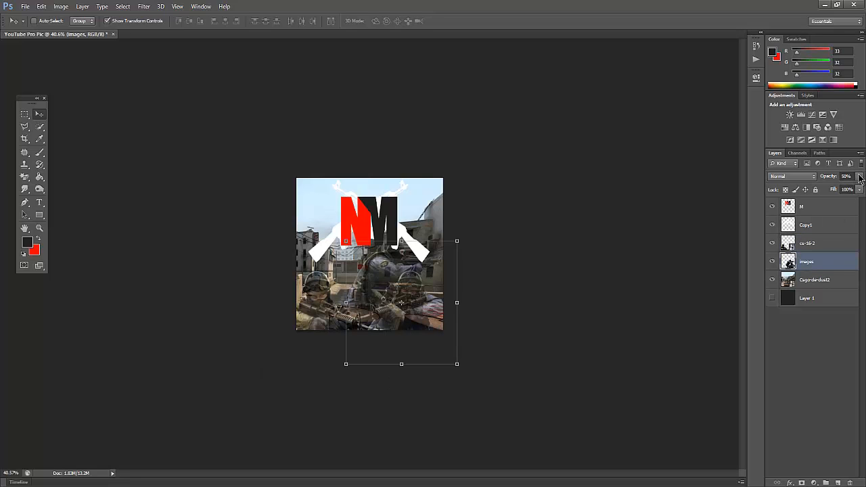
pyautogui.click(859, 176)
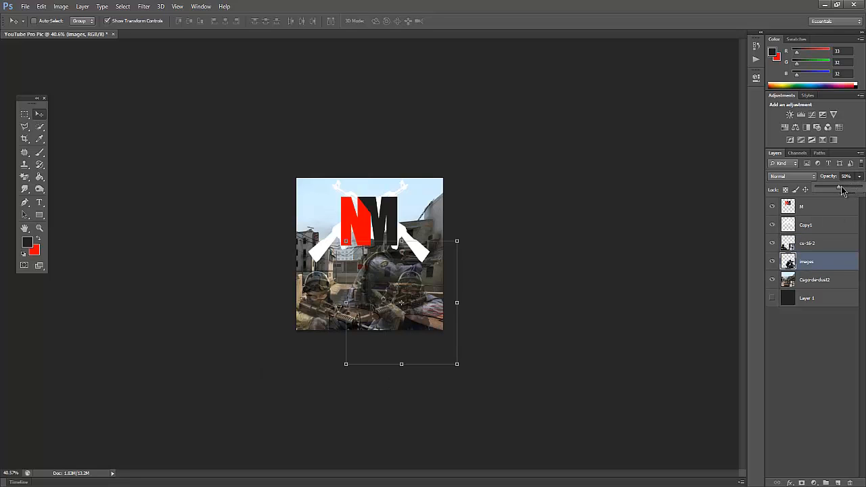
pyautogui.click(811, 245)
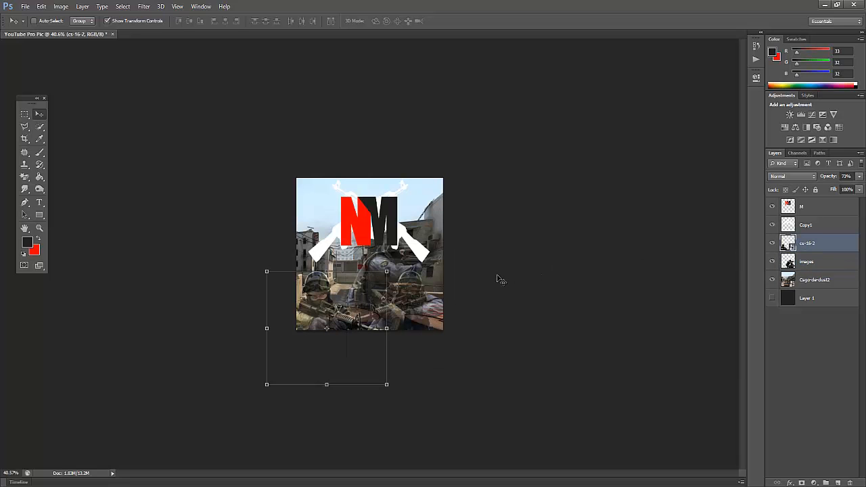
pyautogui.scroll(3, 345, 305)
pyautogui.scroll(1, 342, 308)
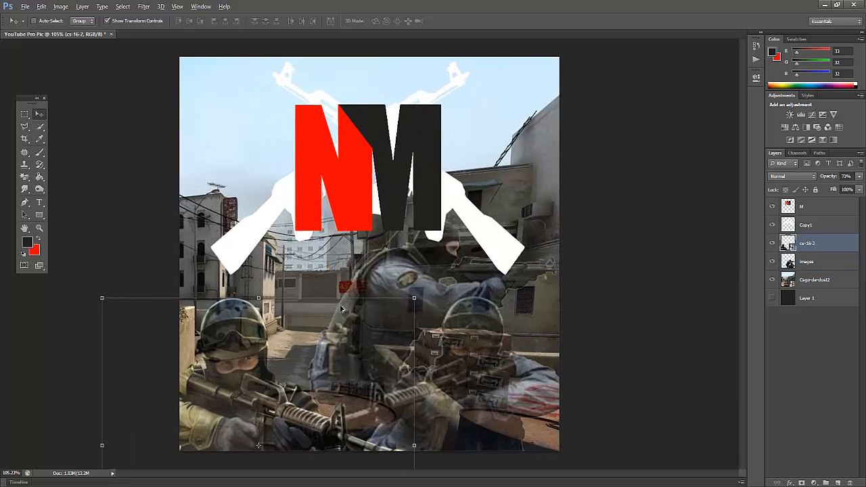
pyautogui.click(795, 347)
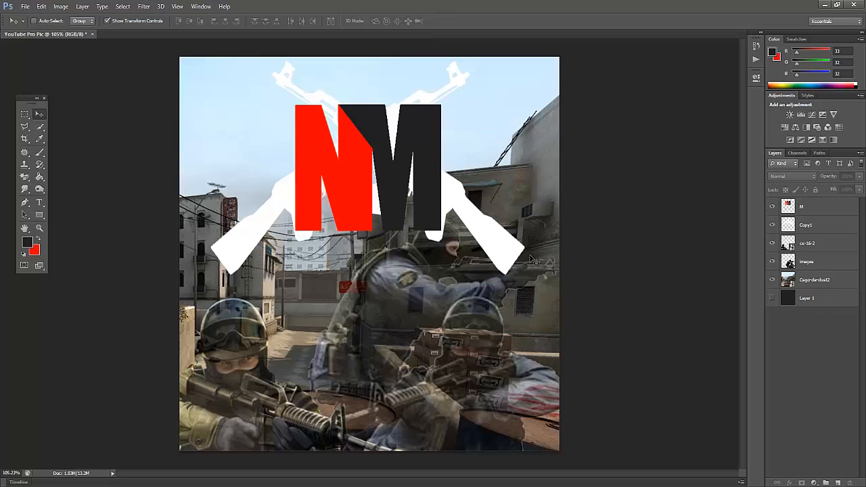
pyautogui.scroll(-3, 485, 289)
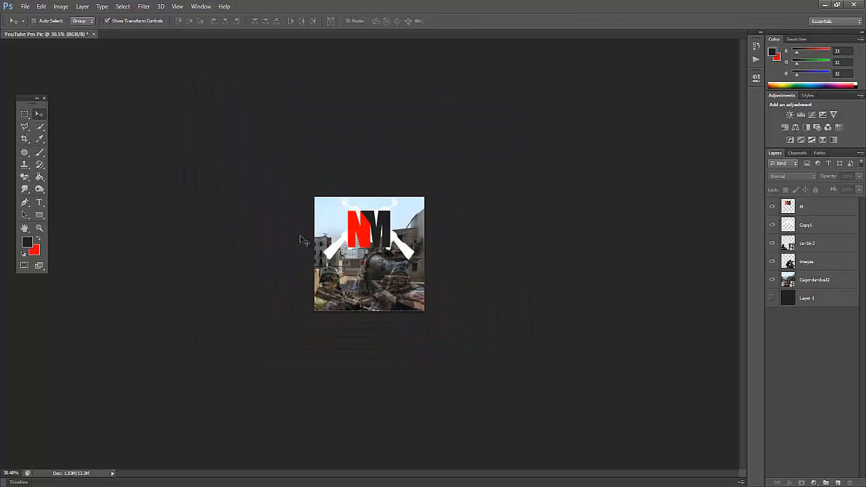
pyautogui.scroll(-1, 301, 231)
pyautogui.click(25, 7)
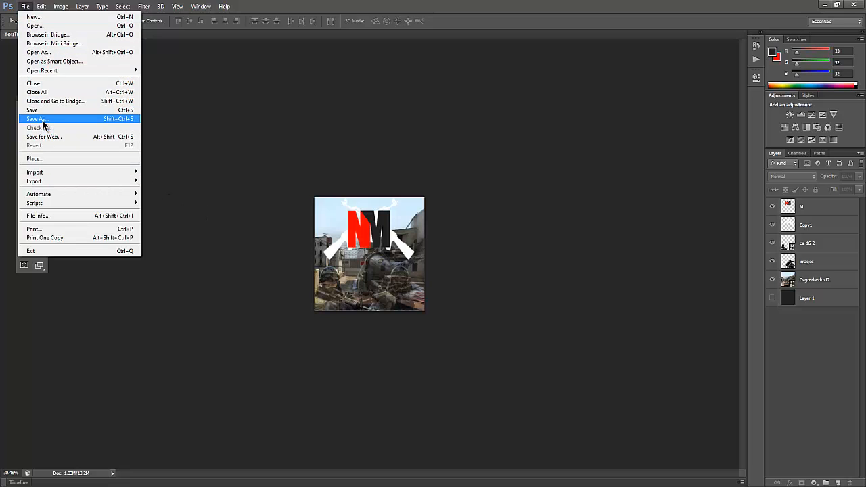
pyautogui.click(22, 119)
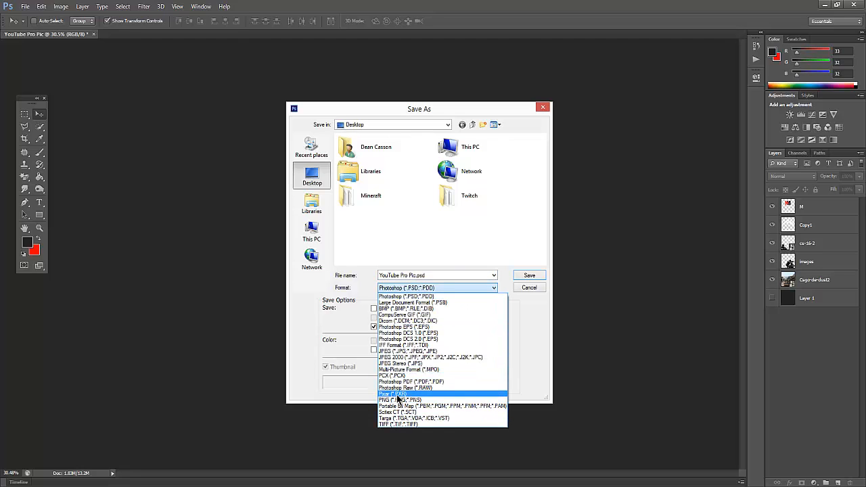
pyautogui.click(399, 399)
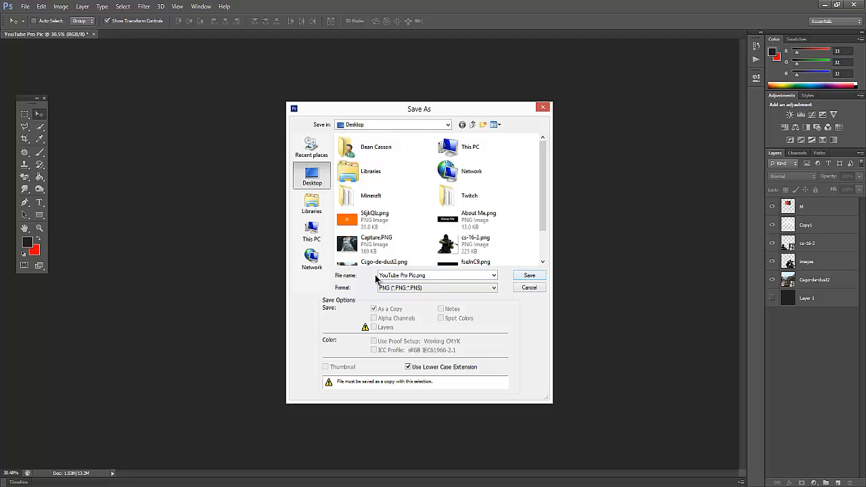
pyautogui.click(542, 109)
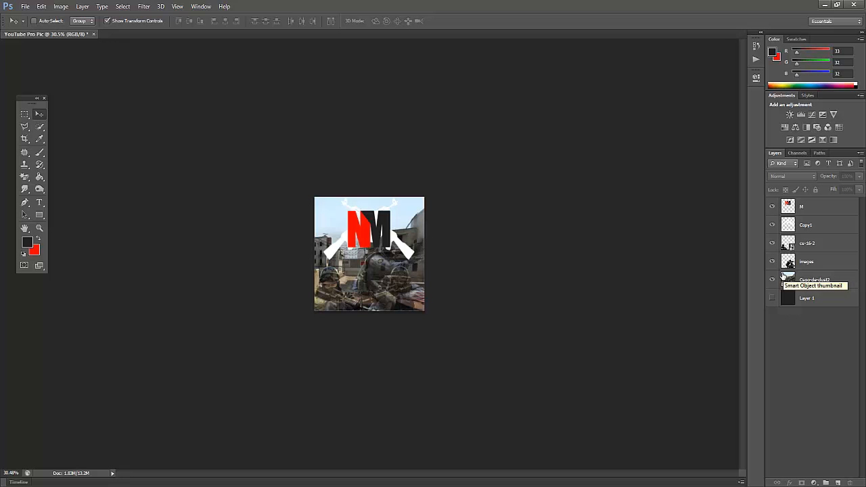
# Save a copy of the picture to the Desktop as YouTube Pro Pic.png in PNG format, with Smallest / Slow compression and no interlacing.
pyautogui.click(23, 7)
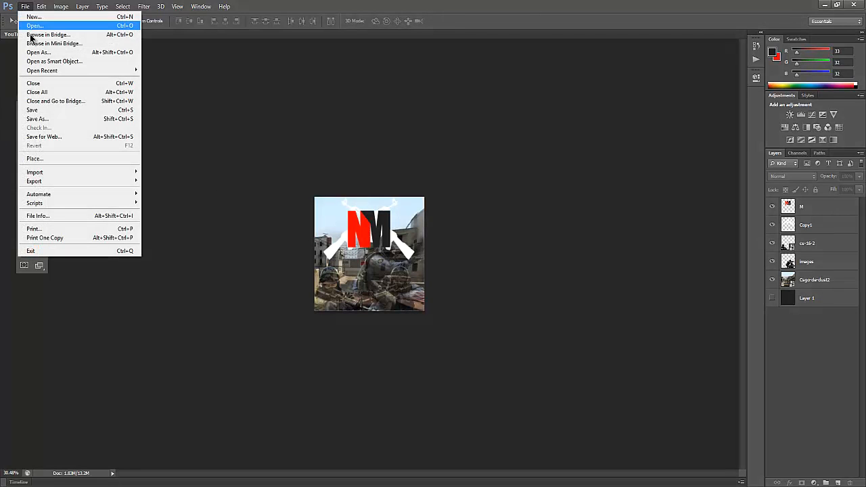
pyautogui.click(37, 119)
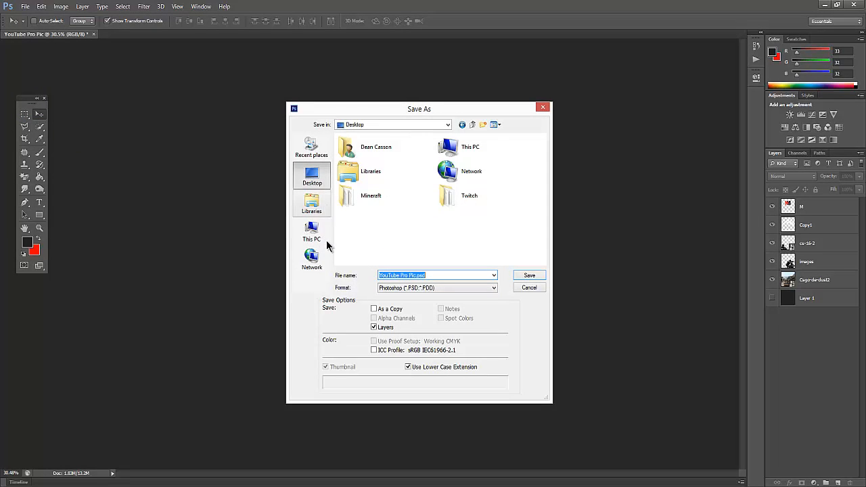
pyautogui.click(425, 277)
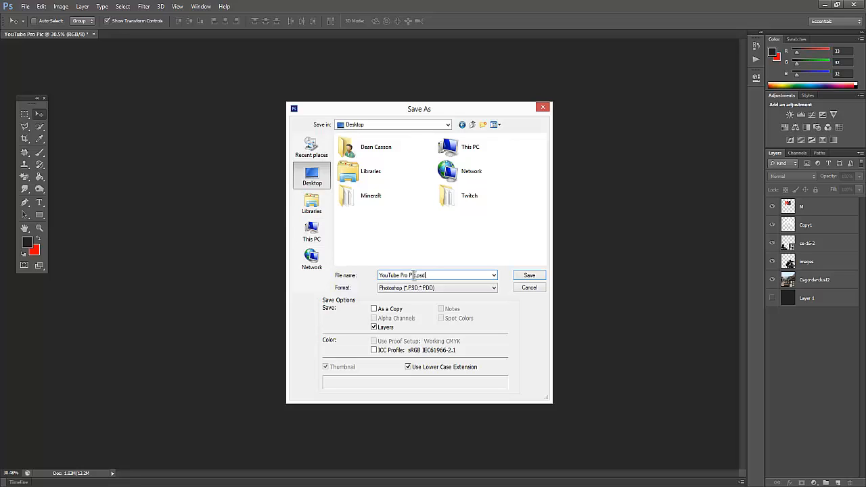
pyautogui.moveTo(402, 276); pyautogui.dragTo(370, 277)
pyautogui.click(456, 277)
pyautogui.click(426, 288)
pyautogui.click(426, 290)
pyautogui.click(424, 288)
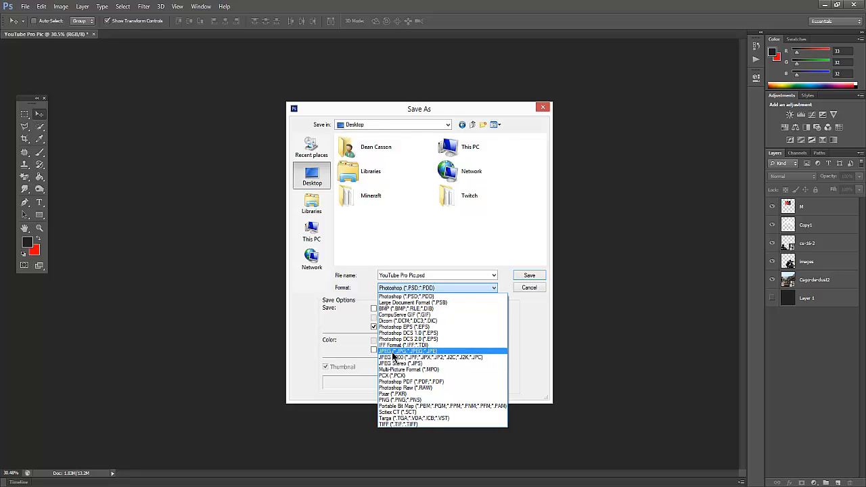
pyautogui.click(411, 401)
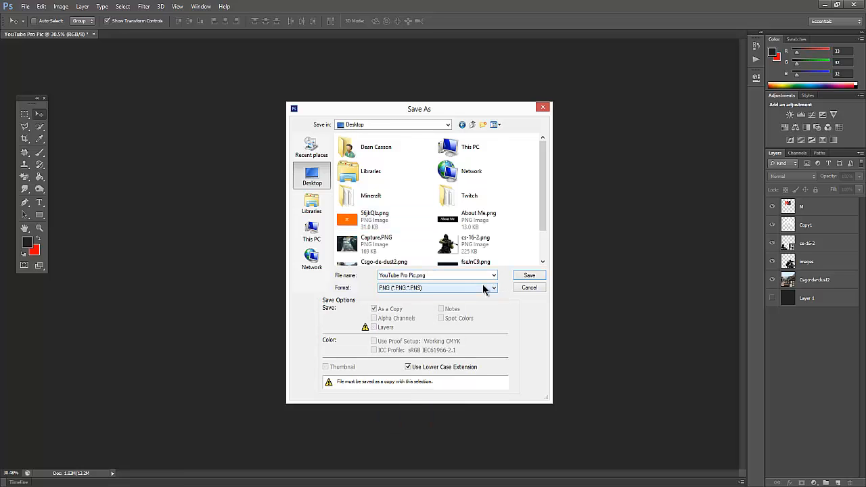
pyautogui.click(529, 276)
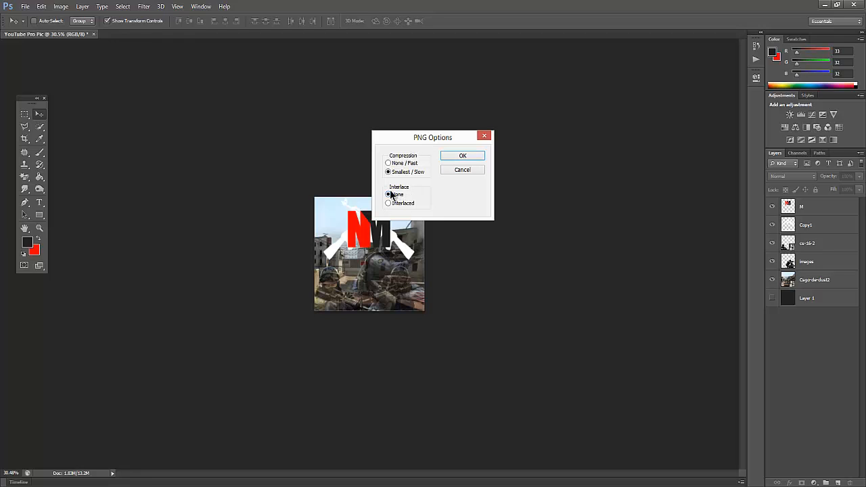
pyautogui.click(472, 159)
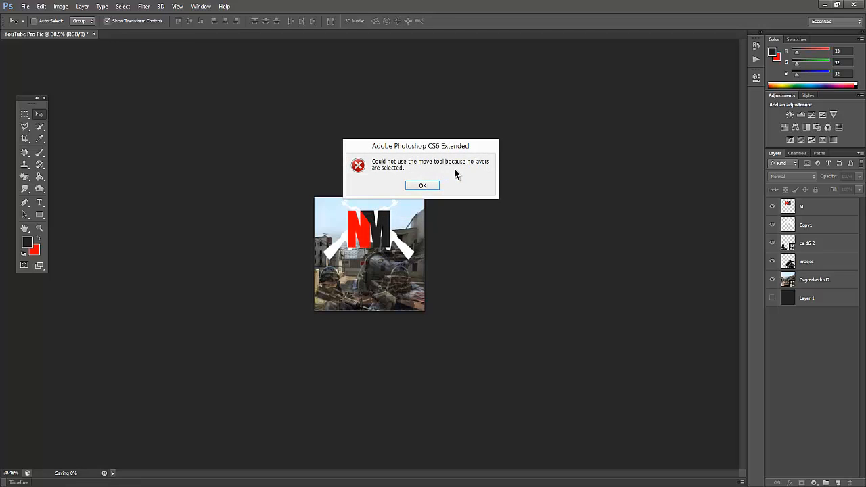
pyautogui.click(423, 186)
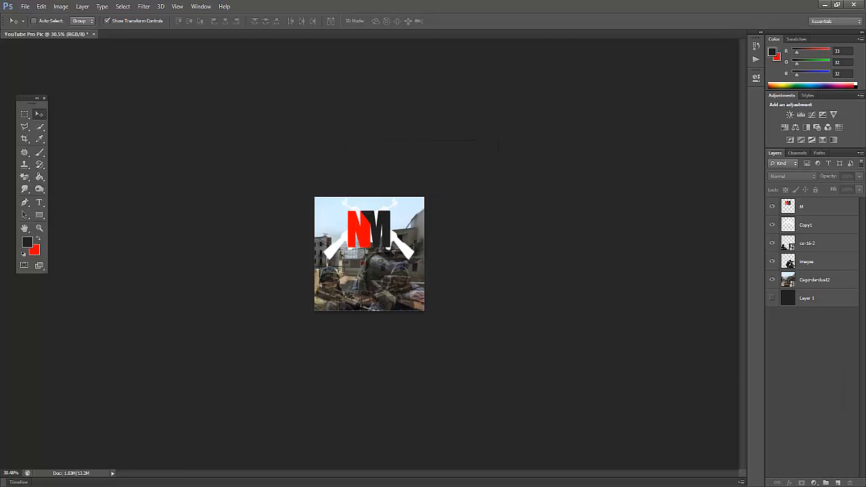
# Show the desktop and move the YouTube Pro Pic.png file next to the other source images, just above cs-16-2.png.
pyautogui.click(864, 485)
pyautogui.click(28, 121)
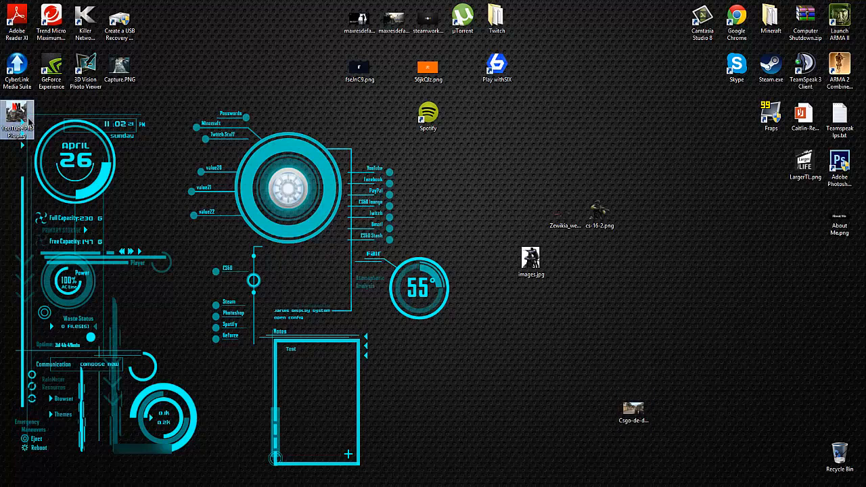
pyautogui.moveTo(28, 120); pyautogui.dragTo(575, 167)
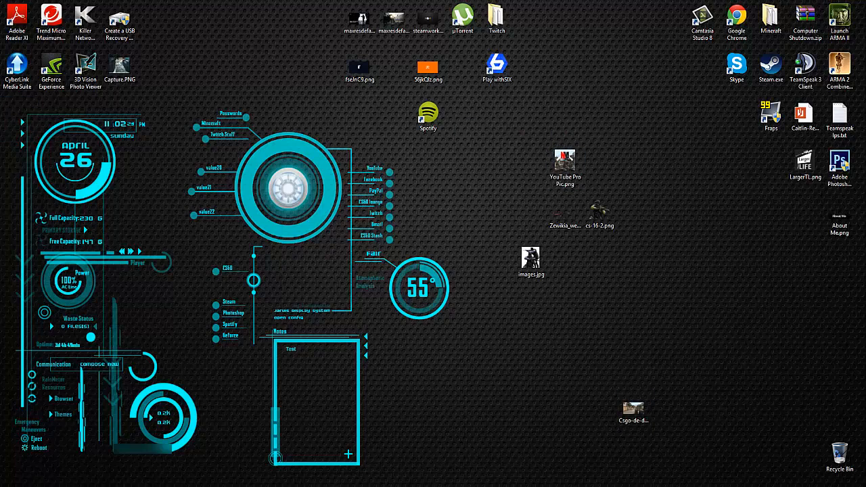
# Switch to the Chrome browser and close the Dust 2 image search to return to the Neurocity Montages YouTube channel page.
pyautogui.click(36, 485)
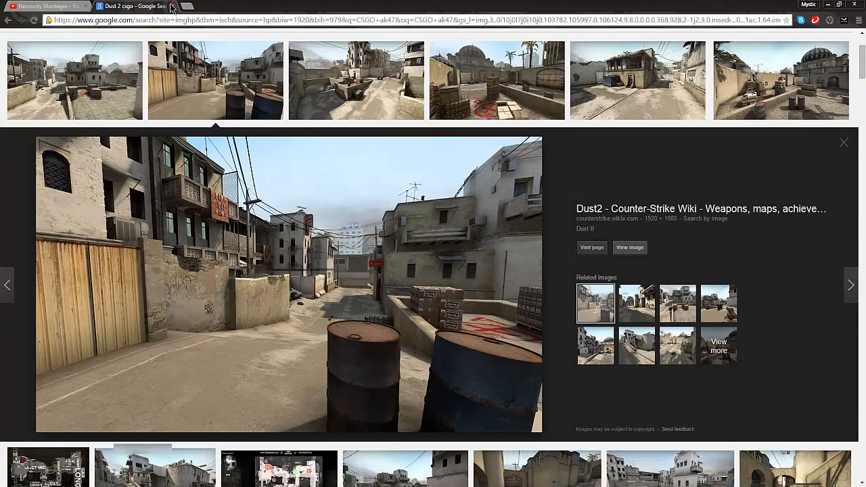
pyautogui.click(172, 6)
pyautogui.moveTo(240, 83)
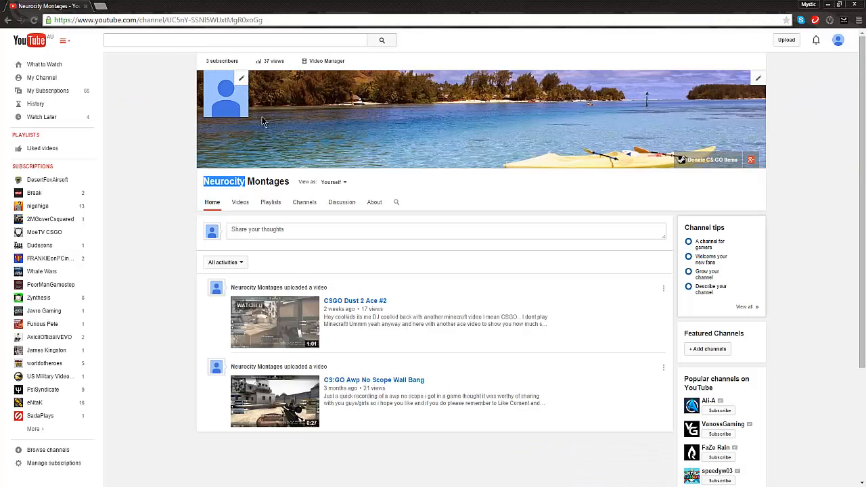
# Start editing the channel icon on Google+ and open the profile photo picker.
pyautogui.click(242, 82)
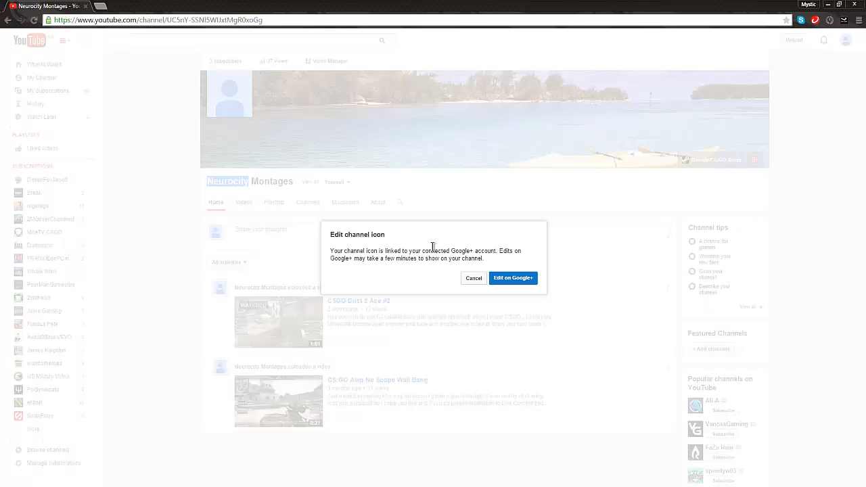
pyautogui.click(513, 278)
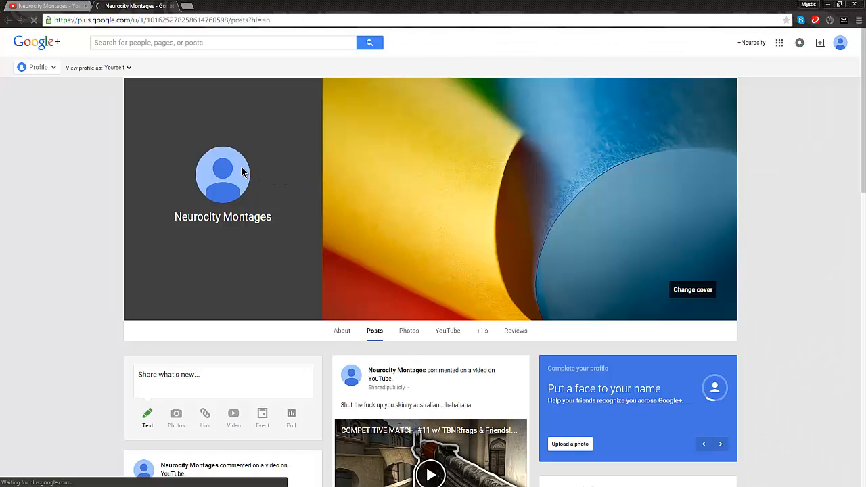
pyautogui.click(242, 173)
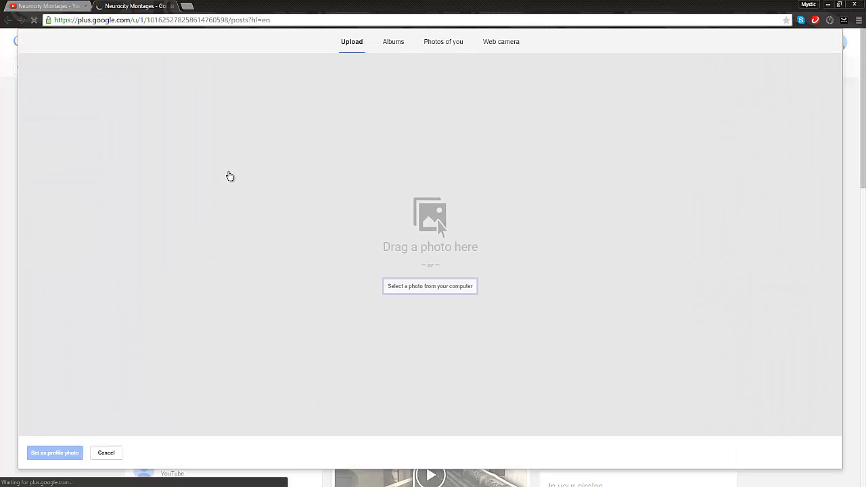
# Upload YouTube Pro Pic.png from the Desktop as the profile photo.
pyautogui.click(404, 288)
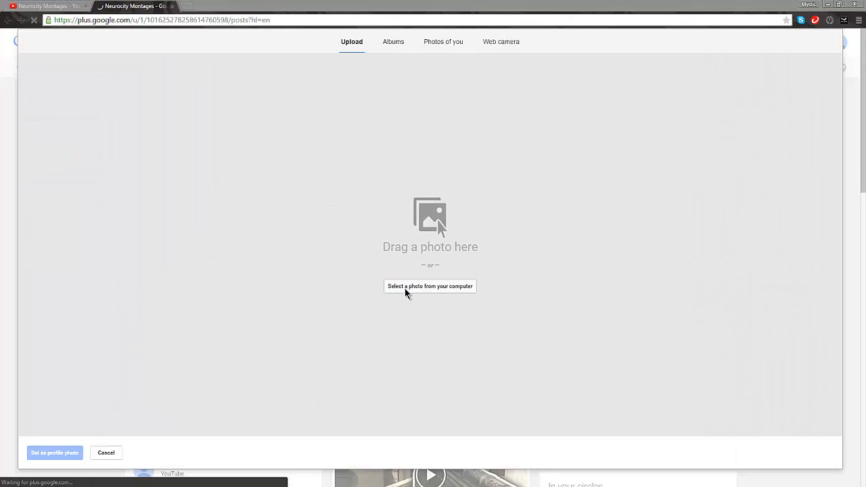
pyautogui.moveTo(501, 200); pyautogui.dragTo(507, 131)
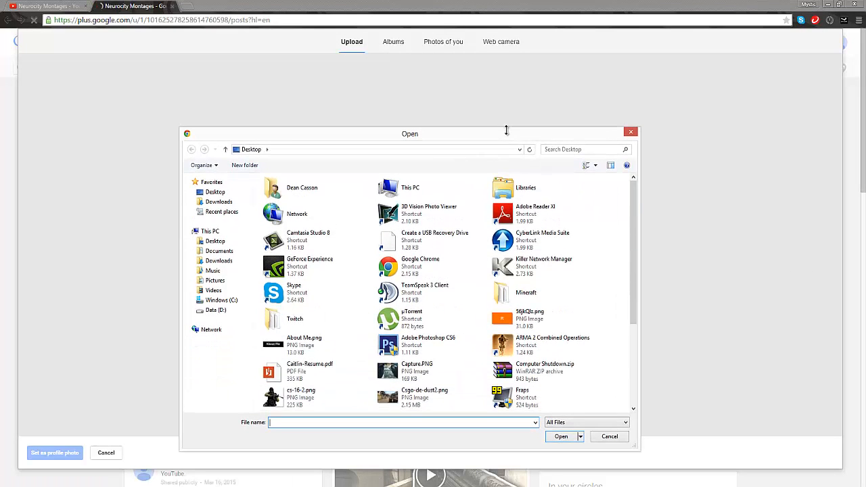
pyautogui.moveTo(631, 199); pyautogui.dragTo(625, 288)
pyautogui.click(307, 398)
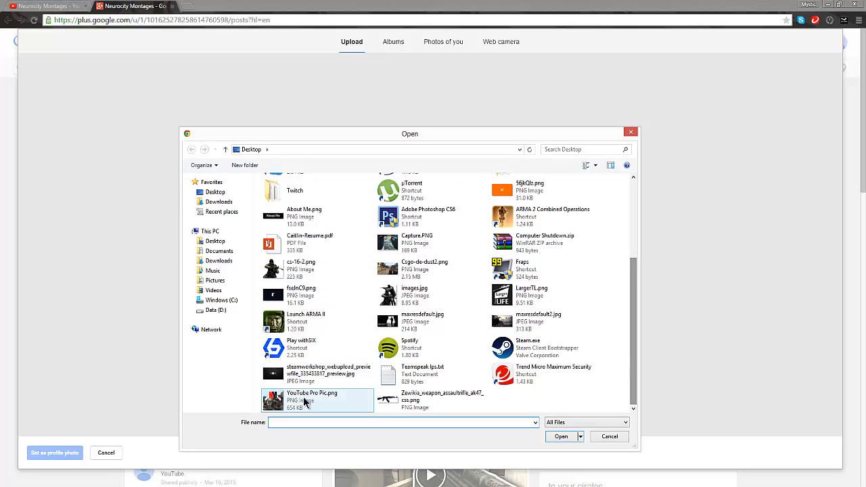
pyautogui.click(561, 436)
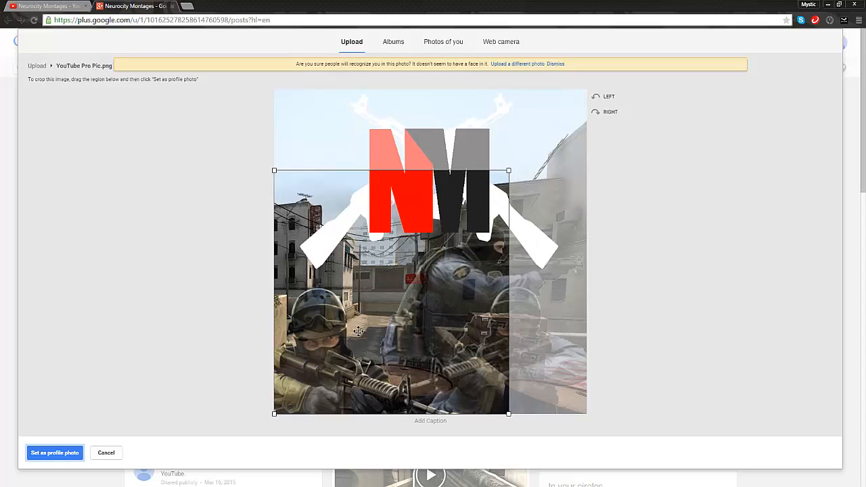
# Enlarge the crop region to cover the whole picture and set it as the profile photo.
pyautogui.moveTo(456, 298)
pyautogui.mouseDown()
pyautogui.moveTo(496, 218)
pyautogui.moveTo(478, 259)
pyautogui.moveTo(443, 298)
pyautogui.mouseUp()
pyautogui.moveTo(508, 170); pyautogui.dragTo(622, 54)
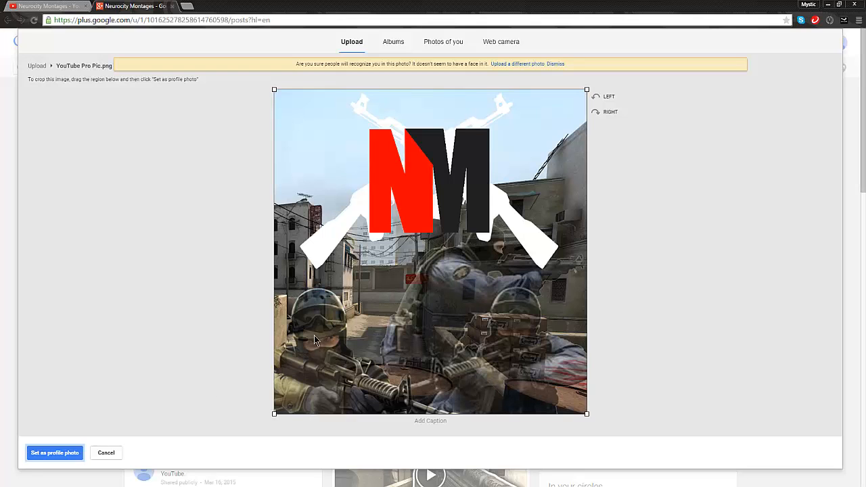
pyautogui.click(36, 454)
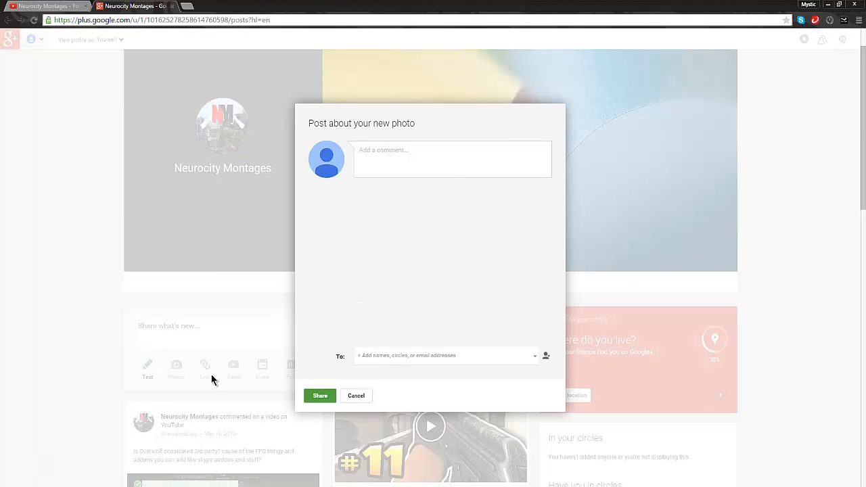
# Share the new photo with Public, adding the comment "New video released soon, better one coming soon subscribe for more!".
pyautogui.write('new ')
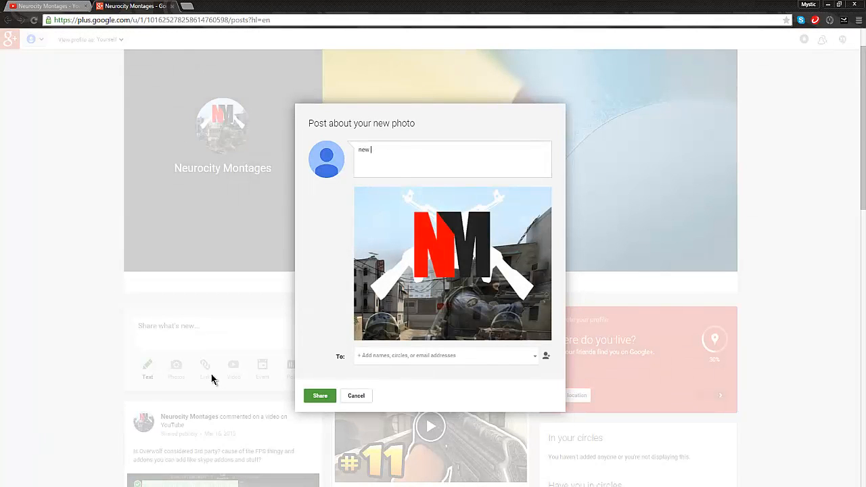
pyautogui.write('pNew')
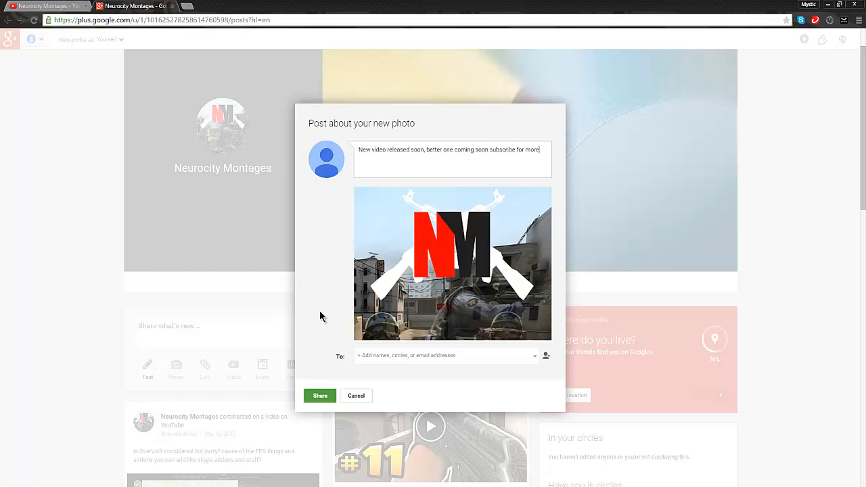
pyautogui.click(324, 395)
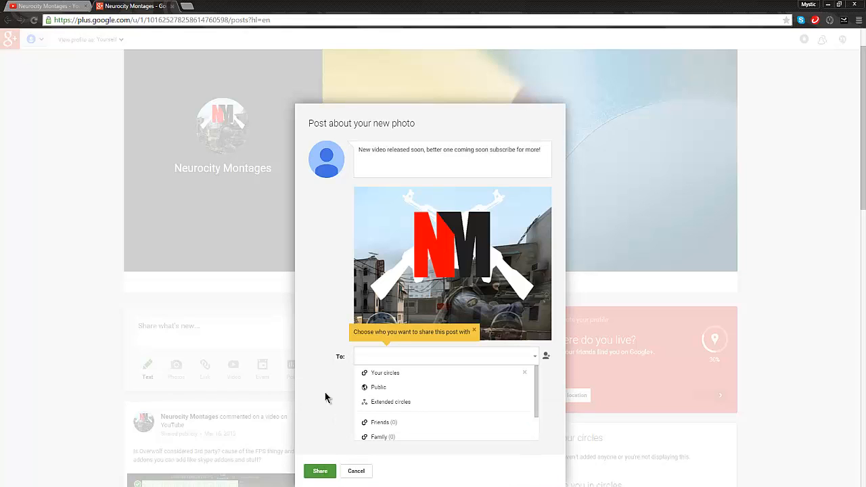
pyautogui.click(376, 394)
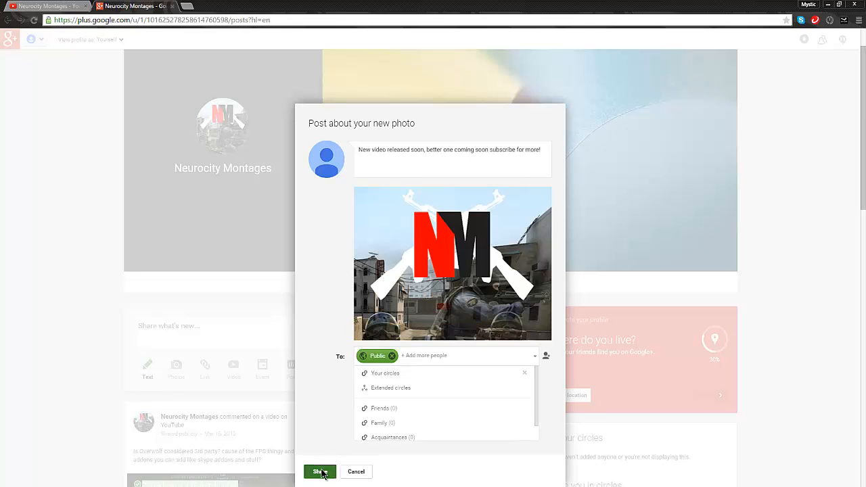
pyautogui.click(319, 469)
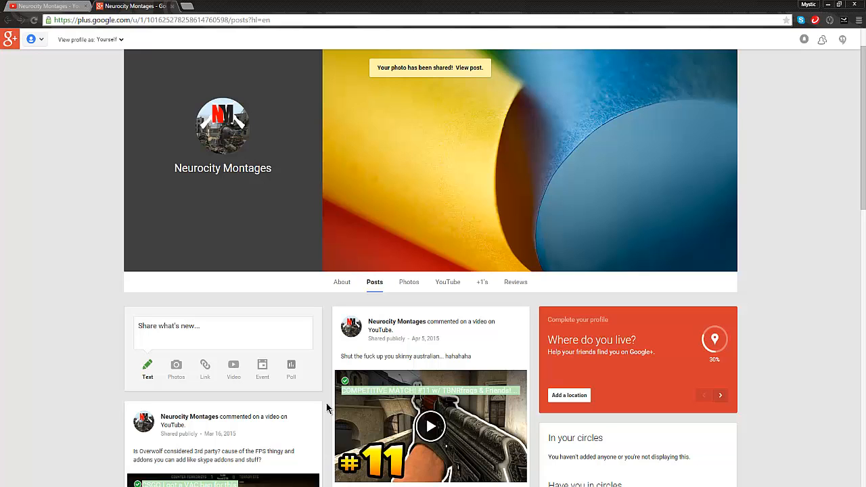
# Return to the Neurocity Montages YouTube channel page and reload it to check the new channel icon.
pyautogui.click(44, 6)
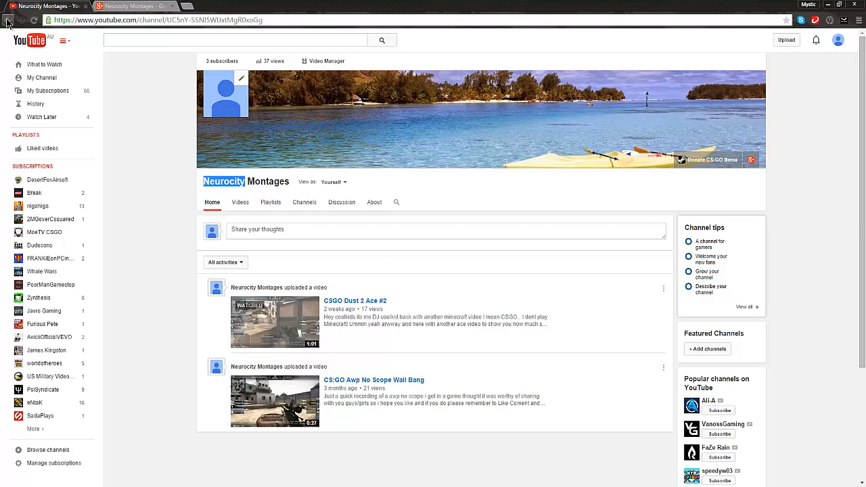
pyautogui.click(32, 21)
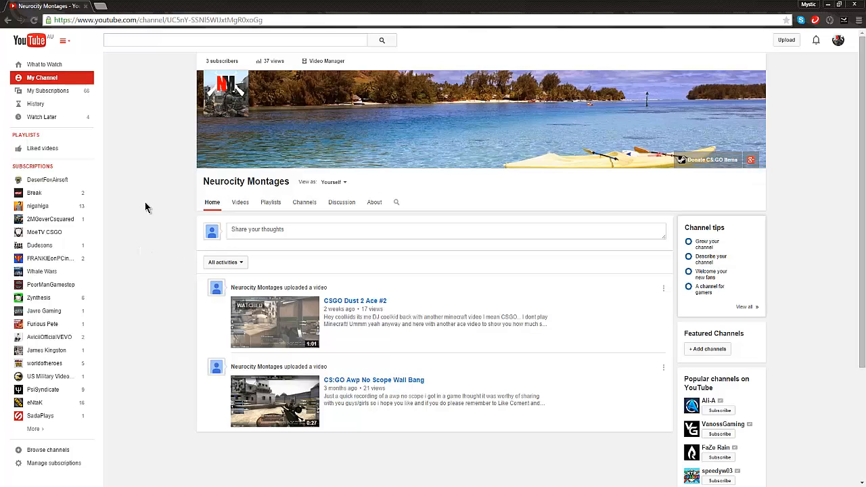
pyautogui.moveTo(586, 98)
pyautogui.click(201, 486)
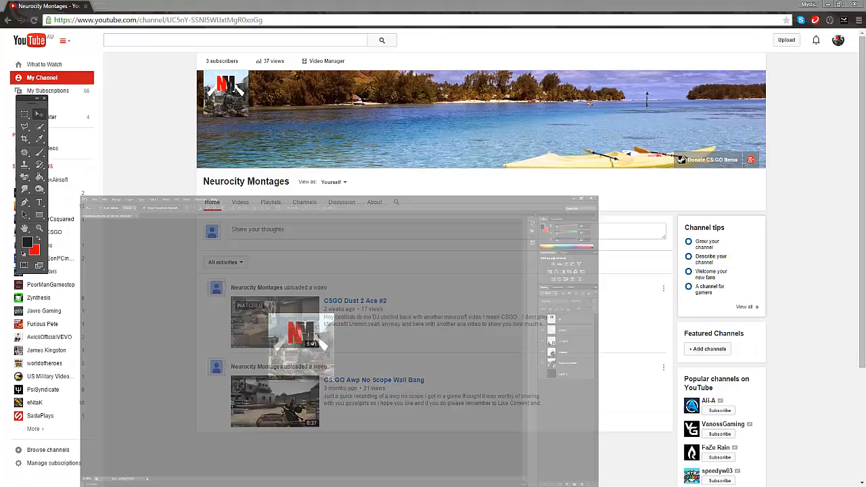
pyautogui.click(201, 486)
pyautogui.click(202, 486)
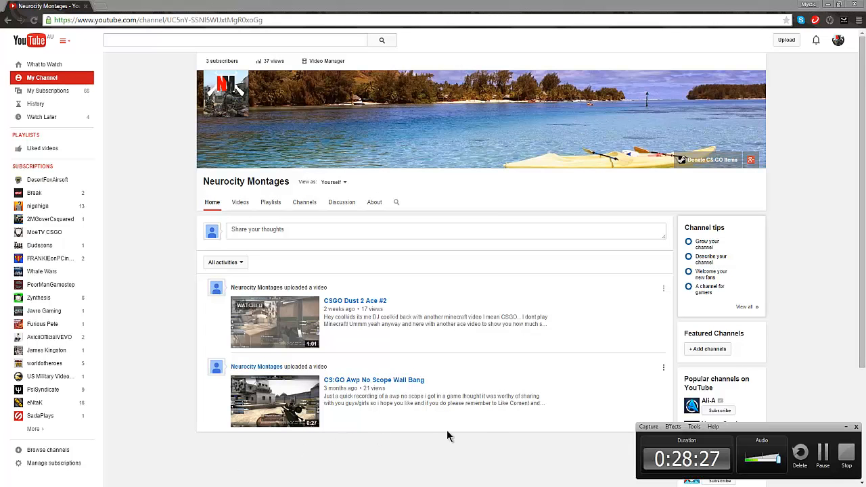